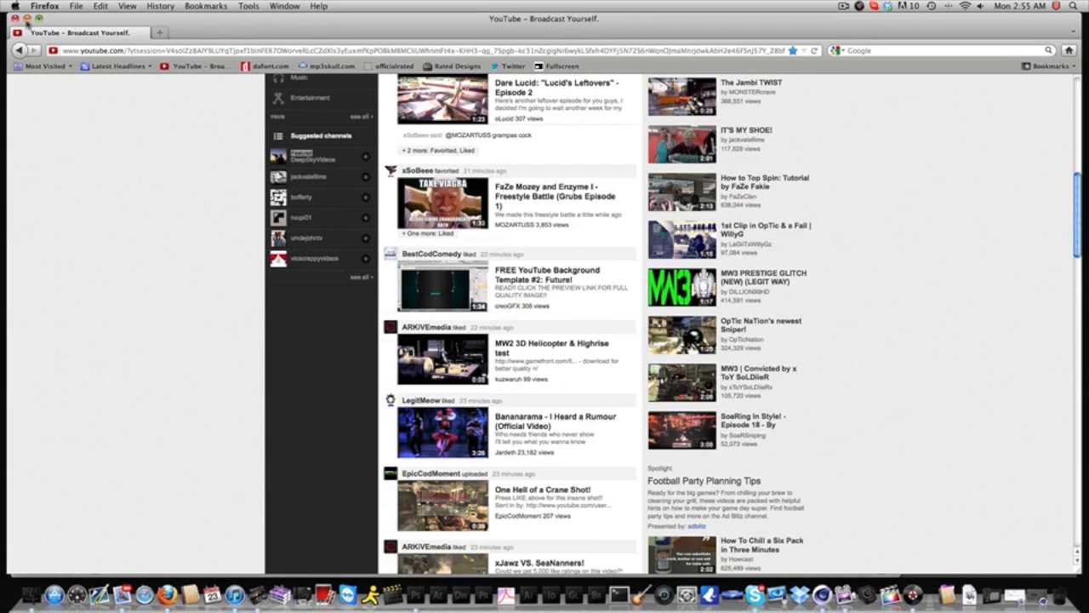
# - Minimize the Firefox, Skype and iTunes windows to clear the desktop
pyautogui.click(27, 19)
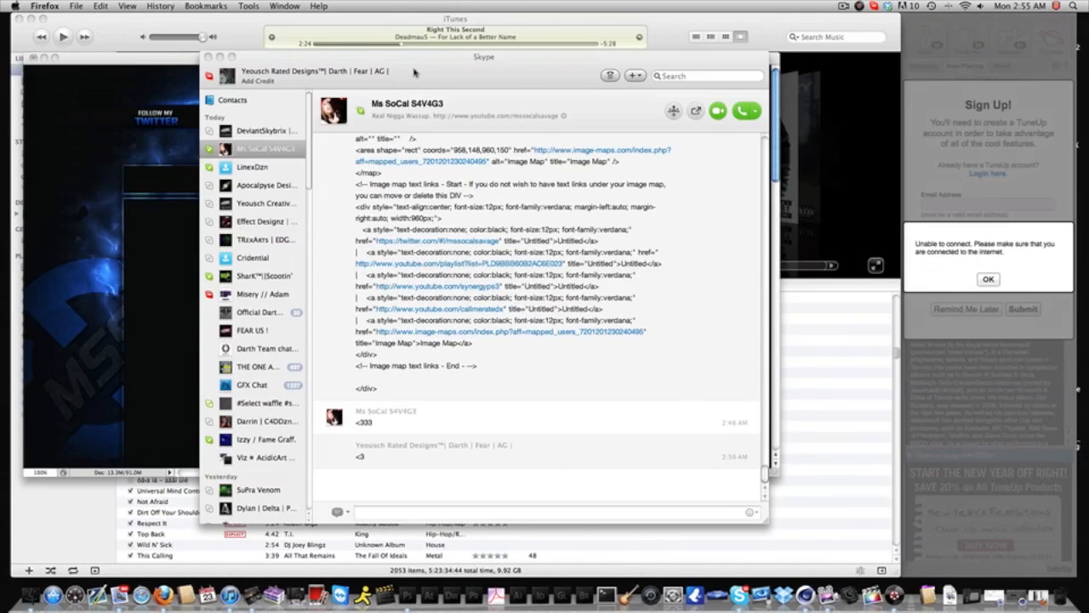
pyautogui.click(220, 57)
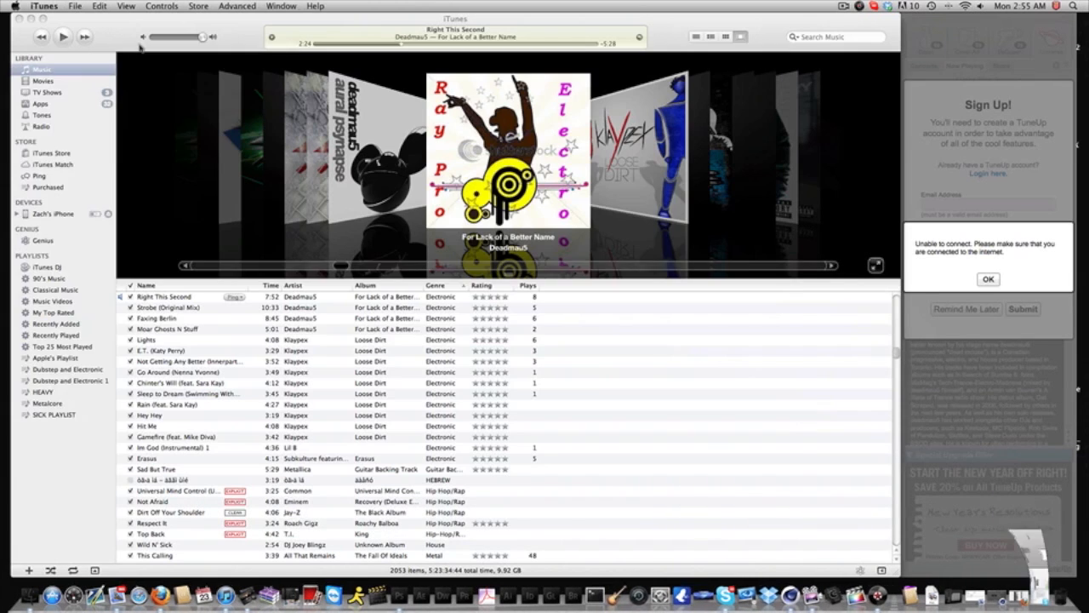
pyautogui.click(31, 19)
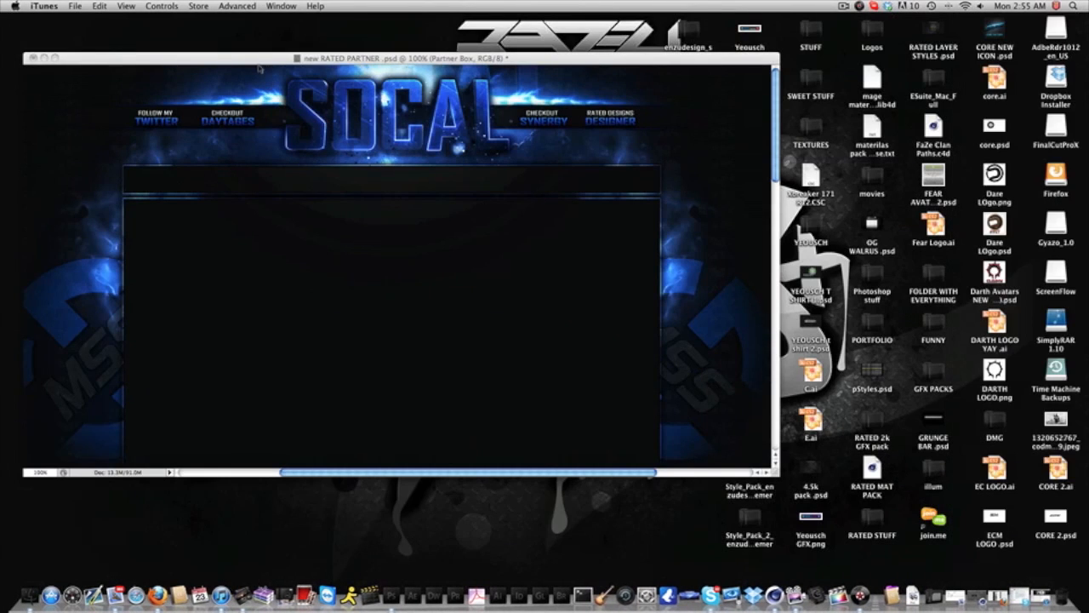
pyautogui.click(32, 58)
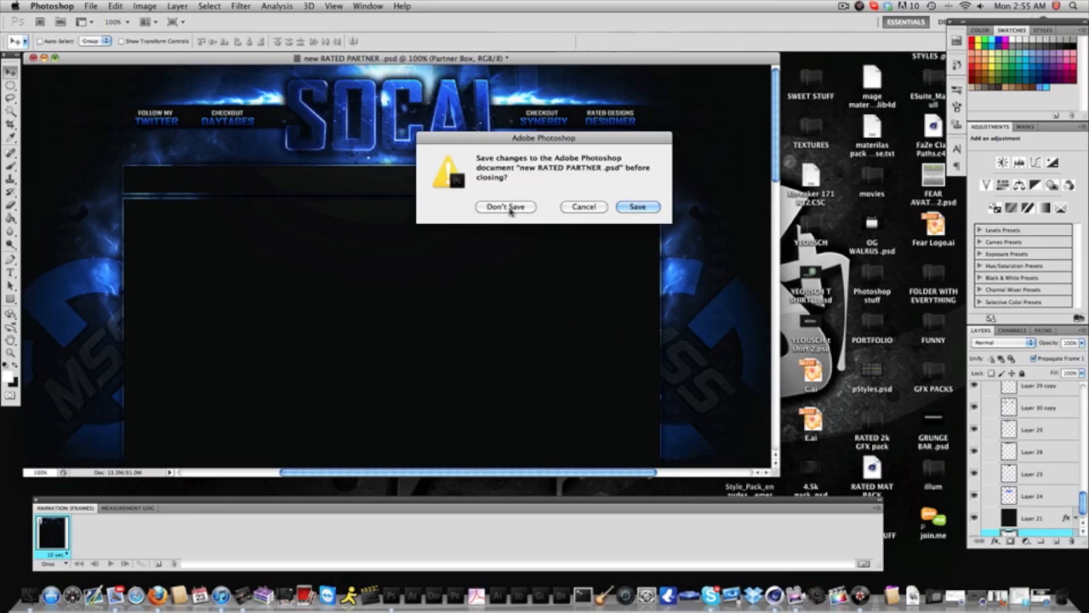
pyautogui.click(599, 212)
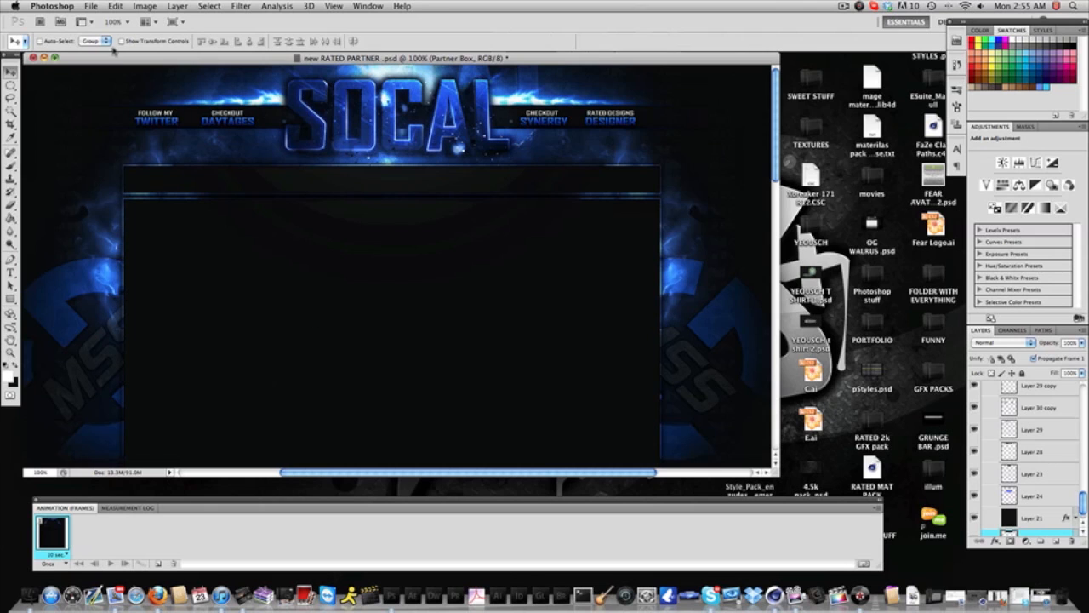
pyautogui.click(90, 6)
pyautogui.click(91, 7)
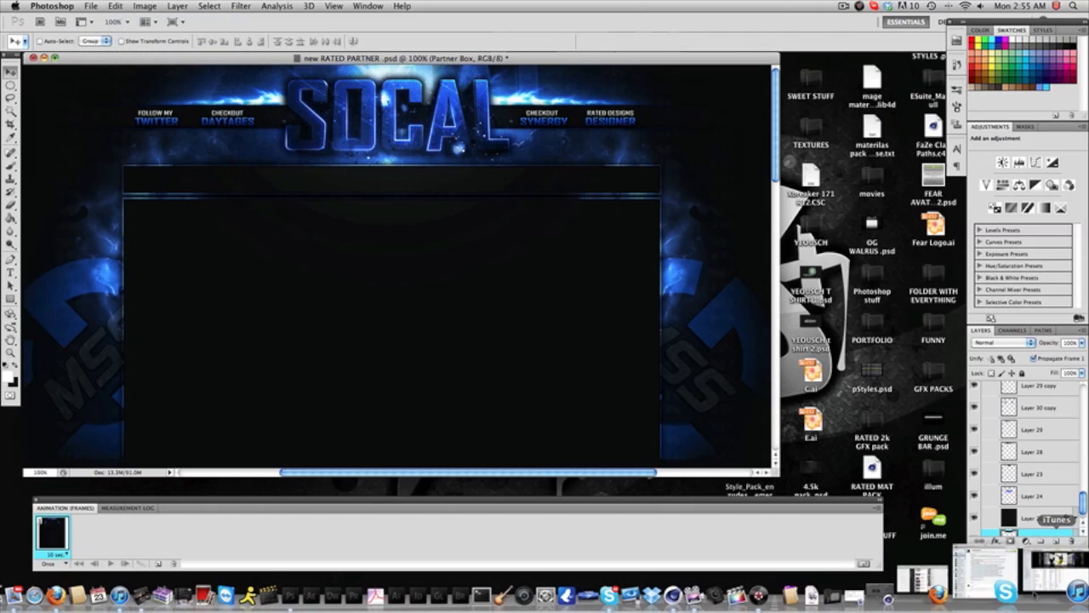
# - Switch to Cinema 4D with the scene RATED light studio.c4d
pyautogui.click(954, 596)
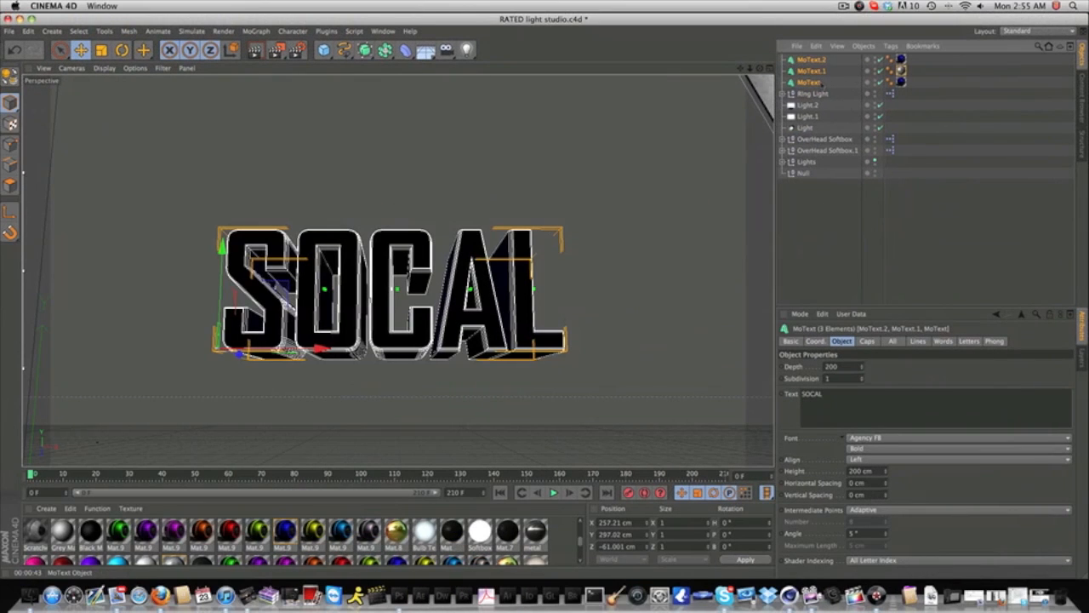
# - Change the text of all three SOCAL MoText objects to TUTORIAL and move them along X to about 146 cm
pyautogui.click(817, 83)
pyautogui.keyDown('shift'); pyautogui.click(814, 61); pyautogui.keyUp('shift')
pyautogui.moveTo(845, 397); pyautogui.dragTo(753, 394)
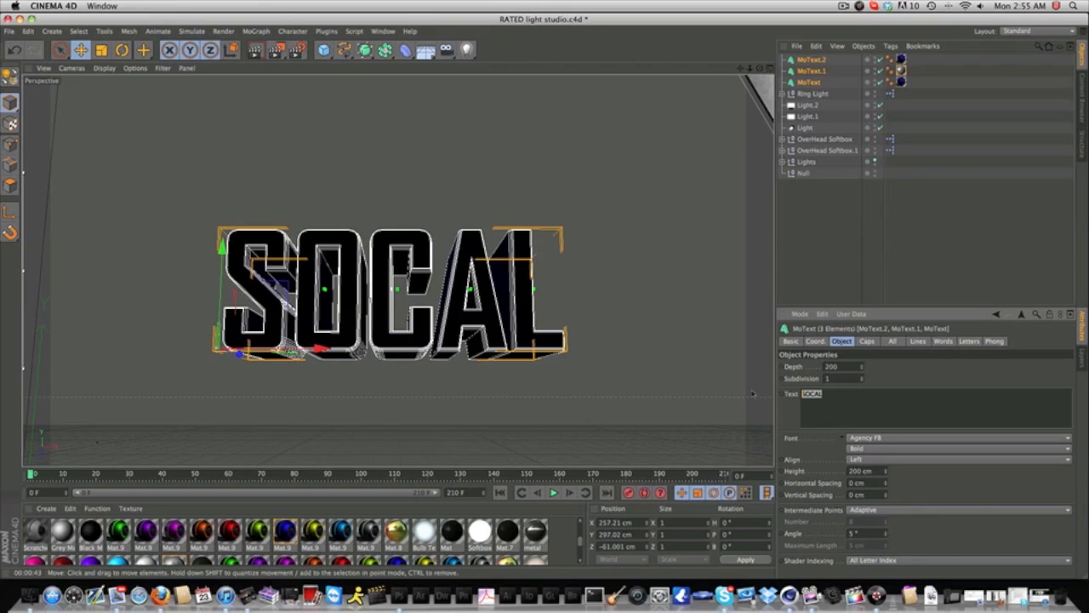
pyautogui.write('S')
pyautogui.moveTo(450, 318); pyautogui.dragTo(364, 320)
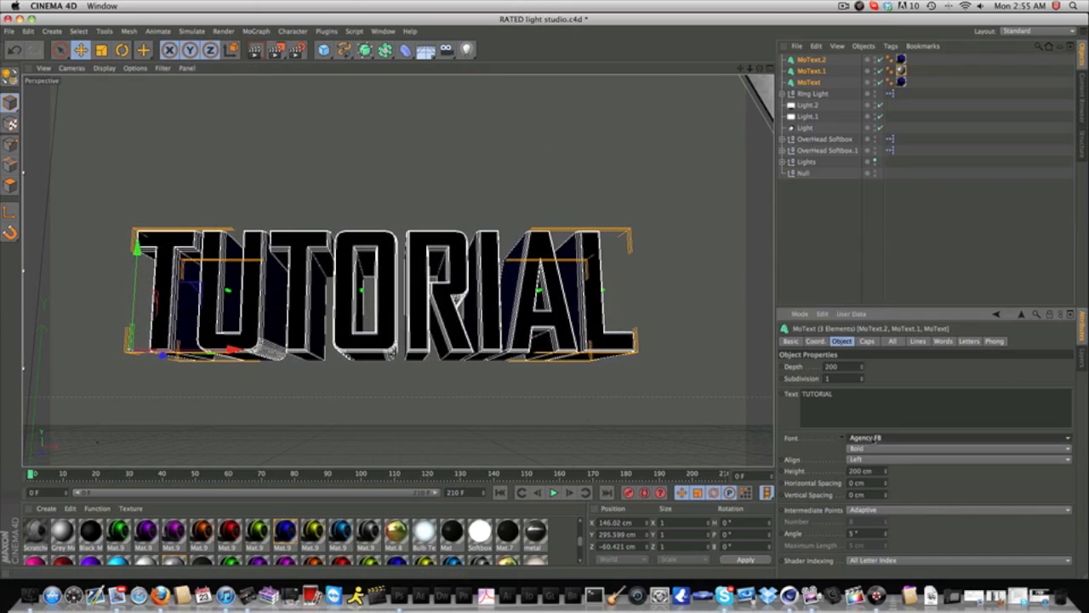
pyautogui.click(957, 437)
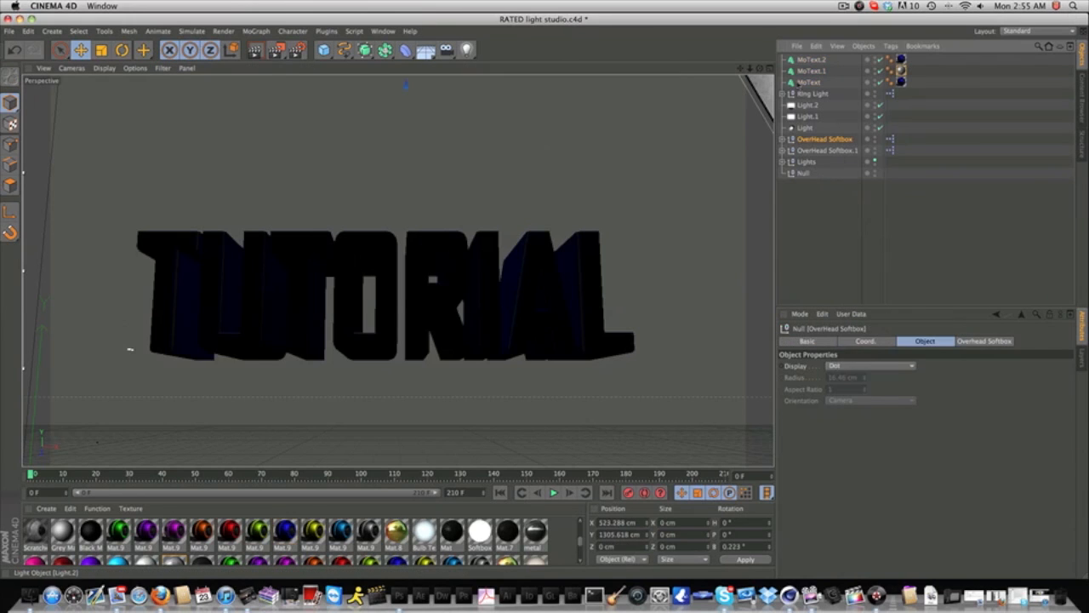
# - Delete the three existing MoText objects from the scene
pyautogui.click(814, 92)
pyautogui.click(813, 83)
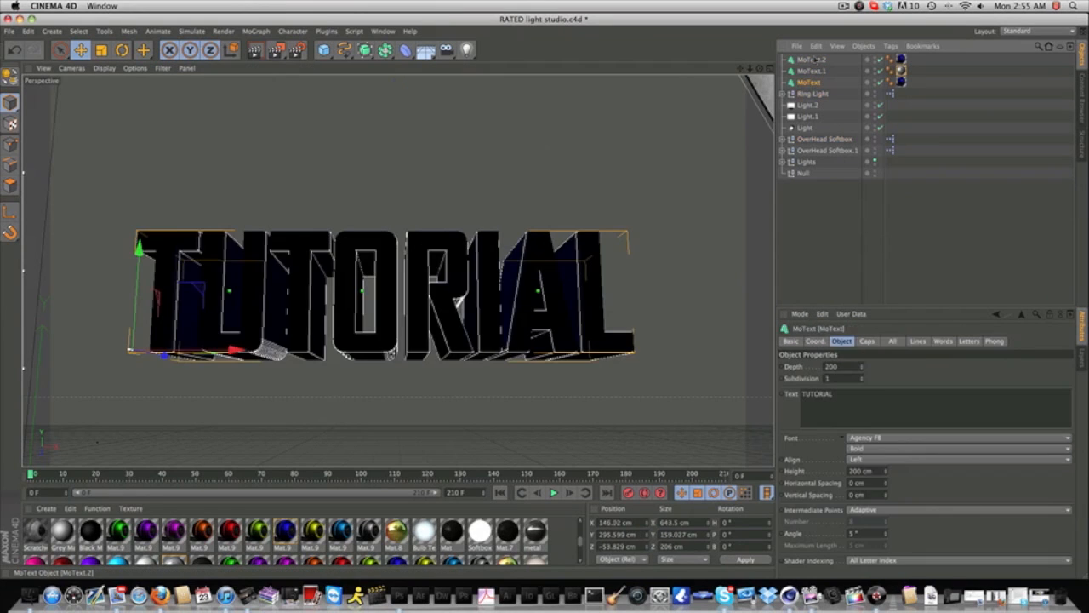
pyautogui.keyDown('shift'); pyautogui.click(814, 59); pyautogui.keyUp('shift')
pyautogui.press('Delete')
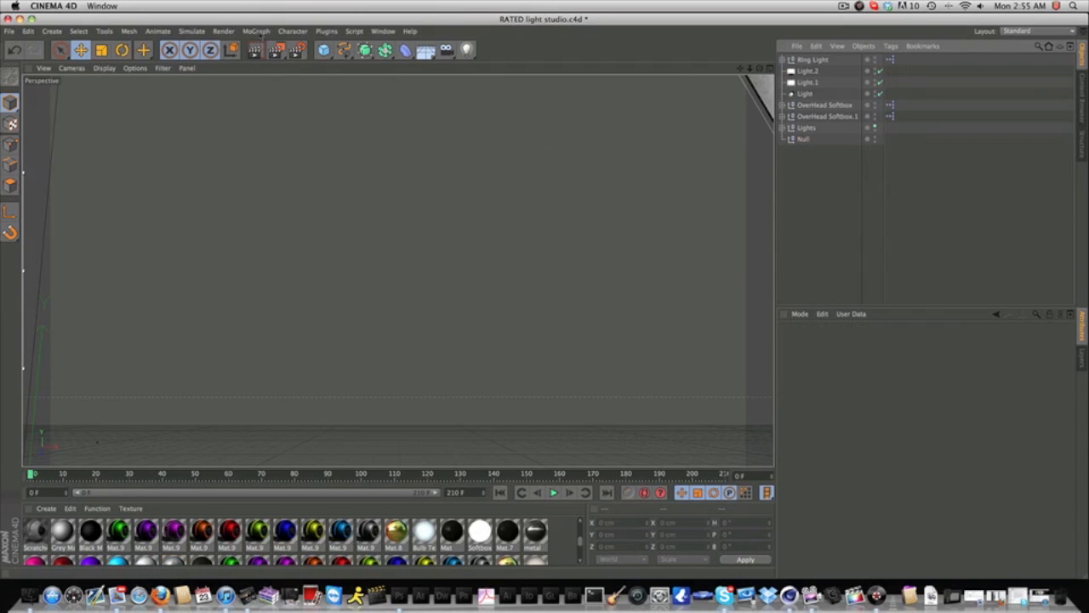
# - Add a new MoText object and move it into view at about X 235 cm, Y 283 cm, Z -52 cm
pyautogui.click(256, 31)
pyautogui.click(265, 167)
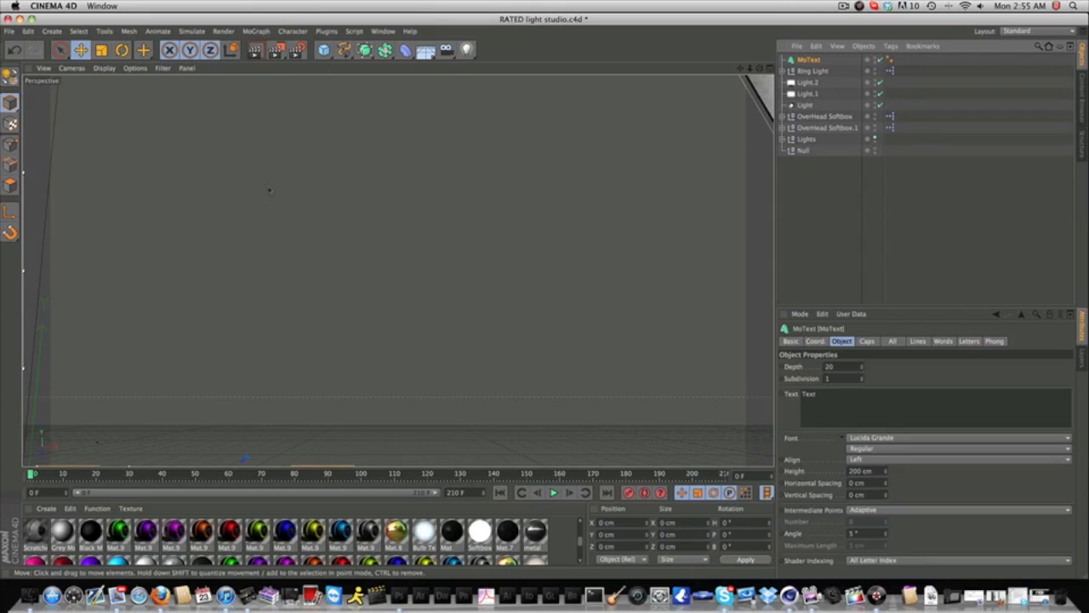
pyautogui.moveTo(349, 253); pyautogui.dragTo(387, 192)
# - Set the MoText object's text to TUTORIAL and move it to about X 25 cm, Y 293 cm, Z -53 cm
pyautogui.press('super+a')
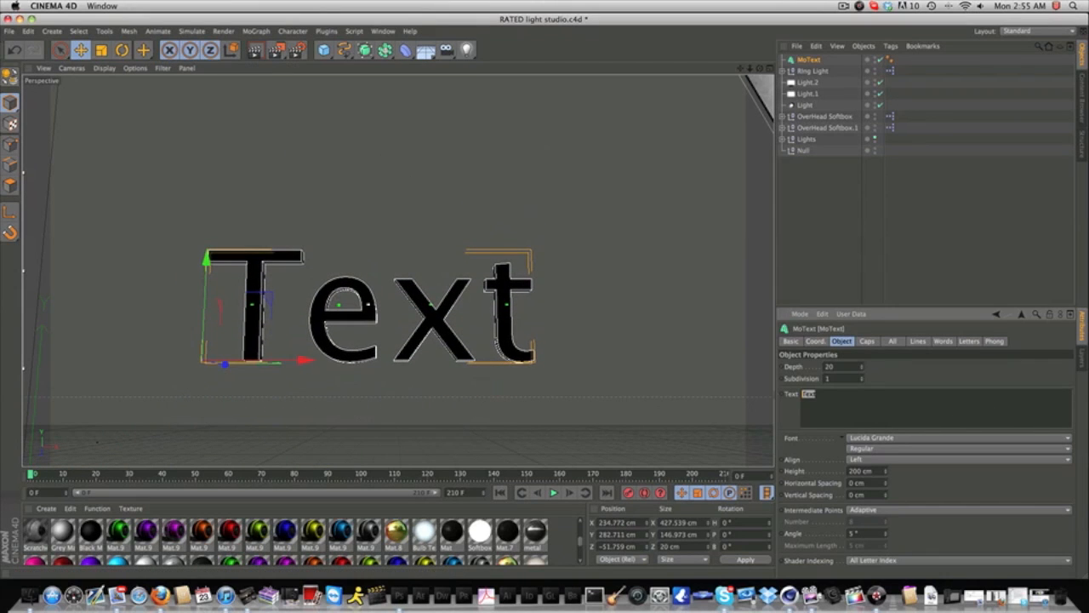
pyautogui.write('Ti')
pyautogui.click(789, 399)
pyautogui.moveTo(581, 325); pyautogui.dragTo(419, 314)
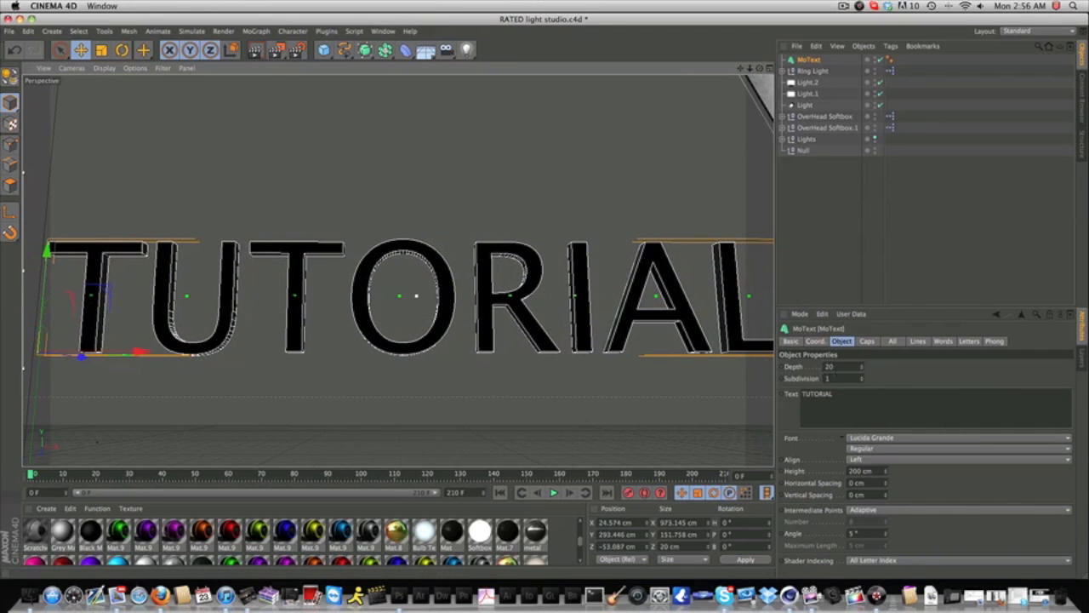
# - Set the text's depth to 200 and shift it along X to about 1 cm
pyautogui.moveTo(832, 368); pyautogui.dragTo(812, 370)
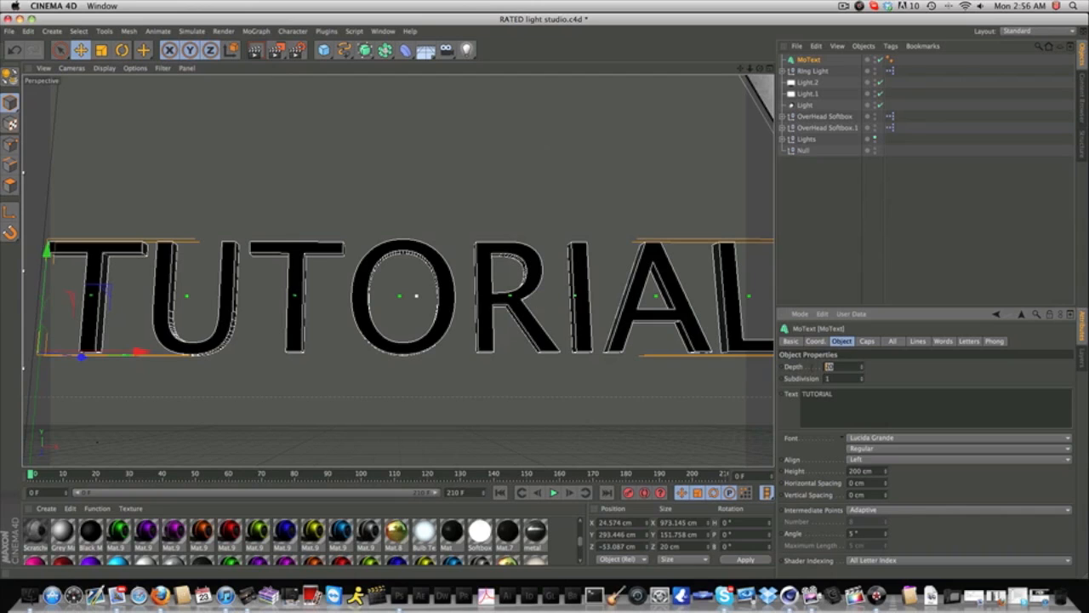
pyautogui.press('Return')
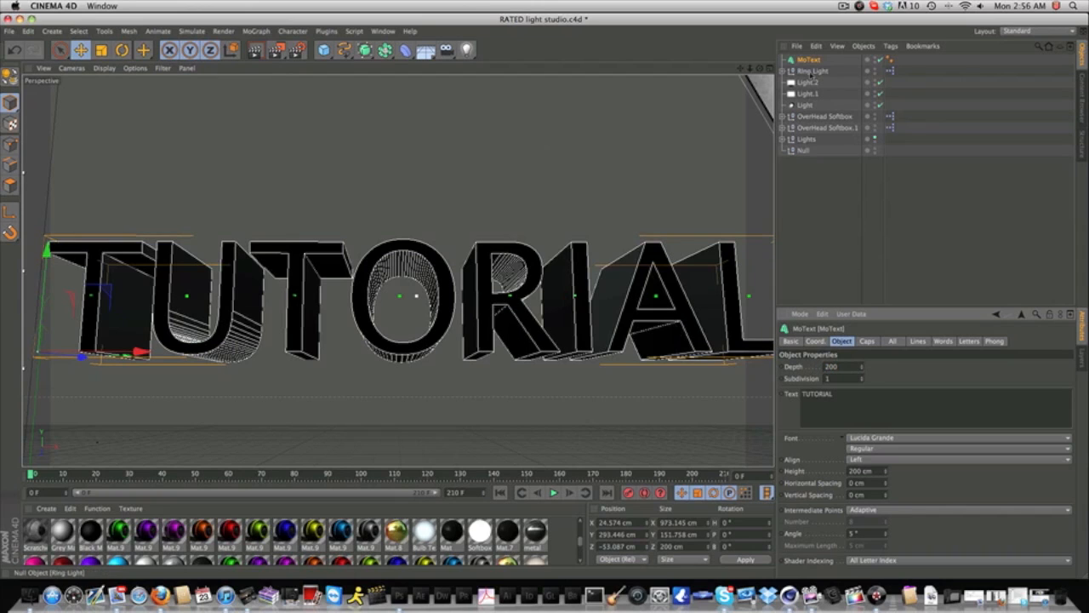
pyautogui.moveTo(141, 352); pyautogui.dragTo(122, 352)
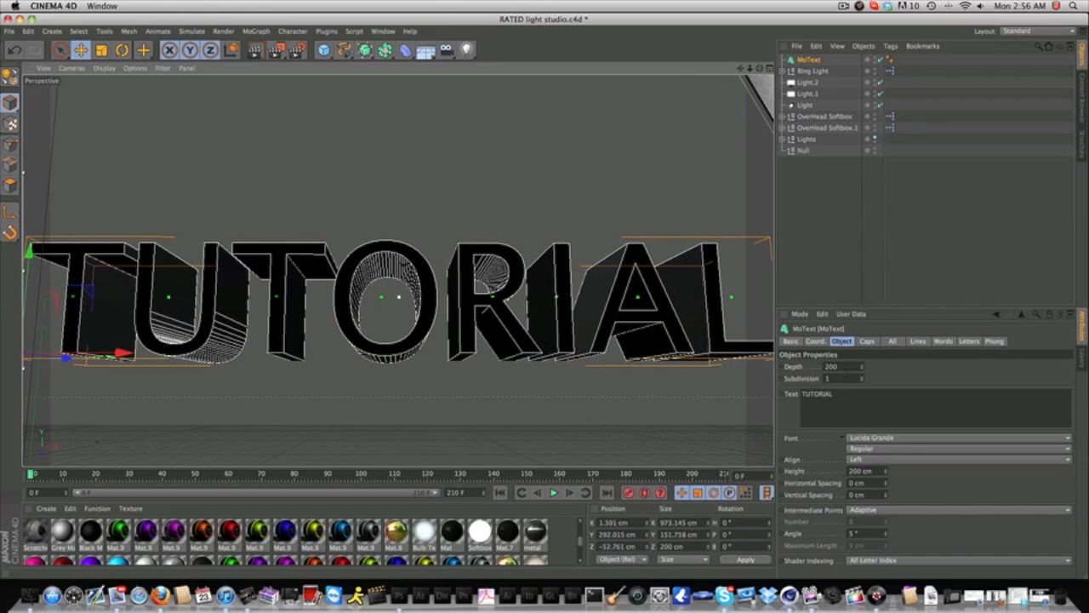
# - Set both the start and end caps of the TUTORIAL text to Fillet Cap
pyautogui.click(866, 342)
pyautogui.click(852, 366)
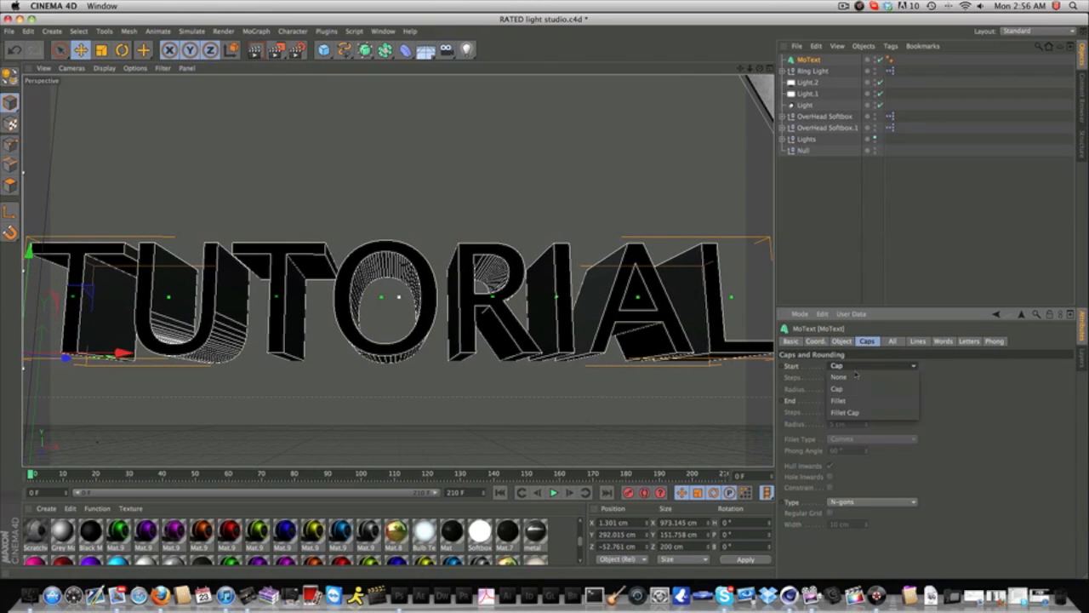
pyautogui.click(847, 414)
pyautogui.click(851, 401)
pyautogui.click(845, 447)
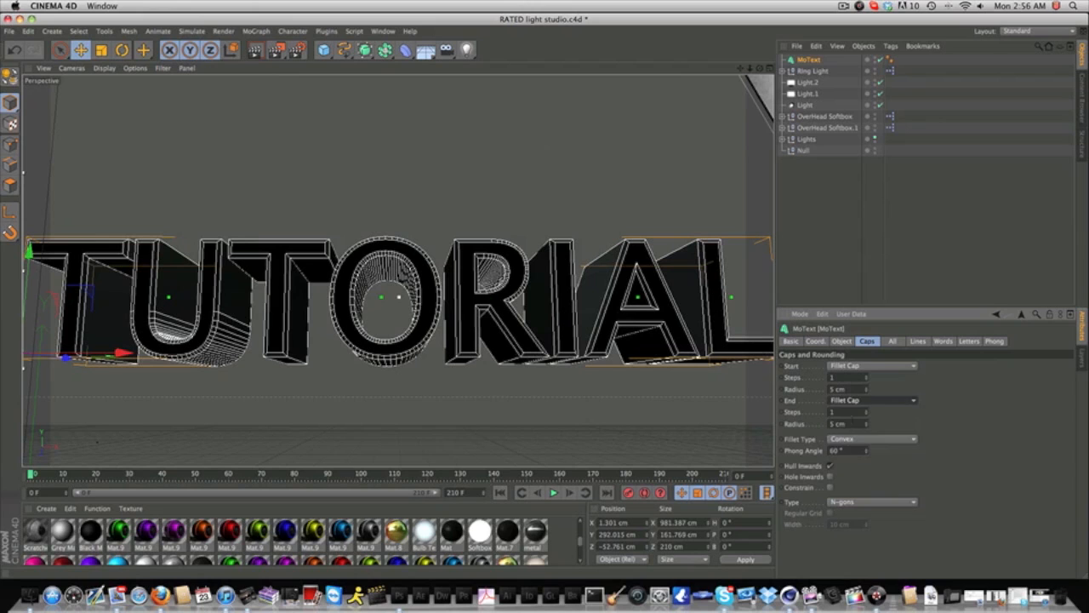
# - Set the fillet radius of the start and end caps to 2 cm
pyautogui.write('2')
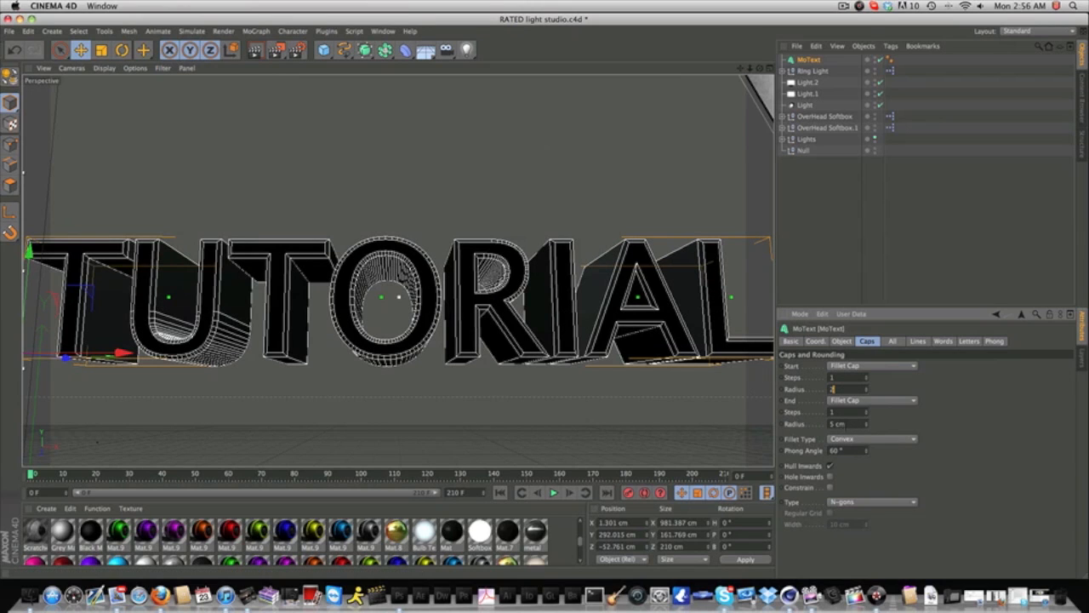
pyautogui.press('Tab')
pyautogui.press('Tab')
pyautogui.write('2')
pyautogui.press('Return')
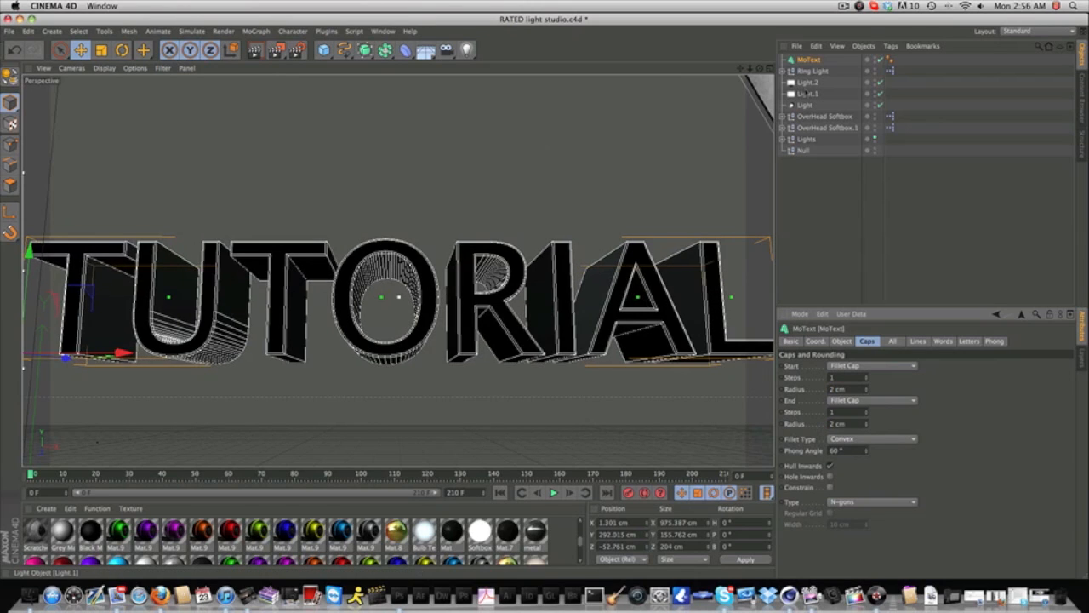
# - Change the TUTORIAL text's font to Megatron
pyautogui.click(841, 341)
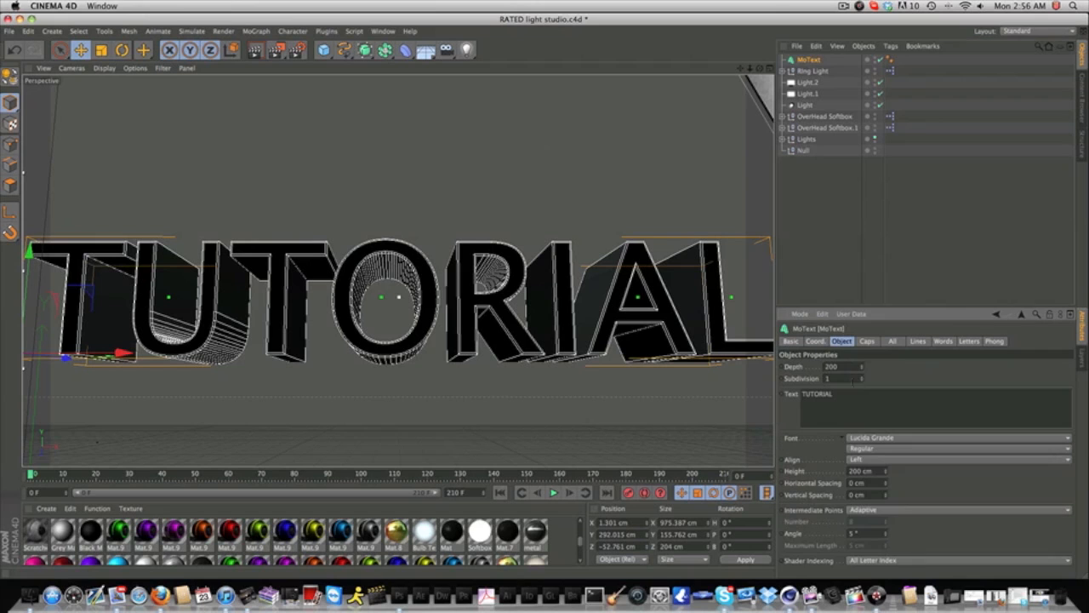
pyautogui.click(863, 437)
pyautogui.scroll(15, 863, 430)
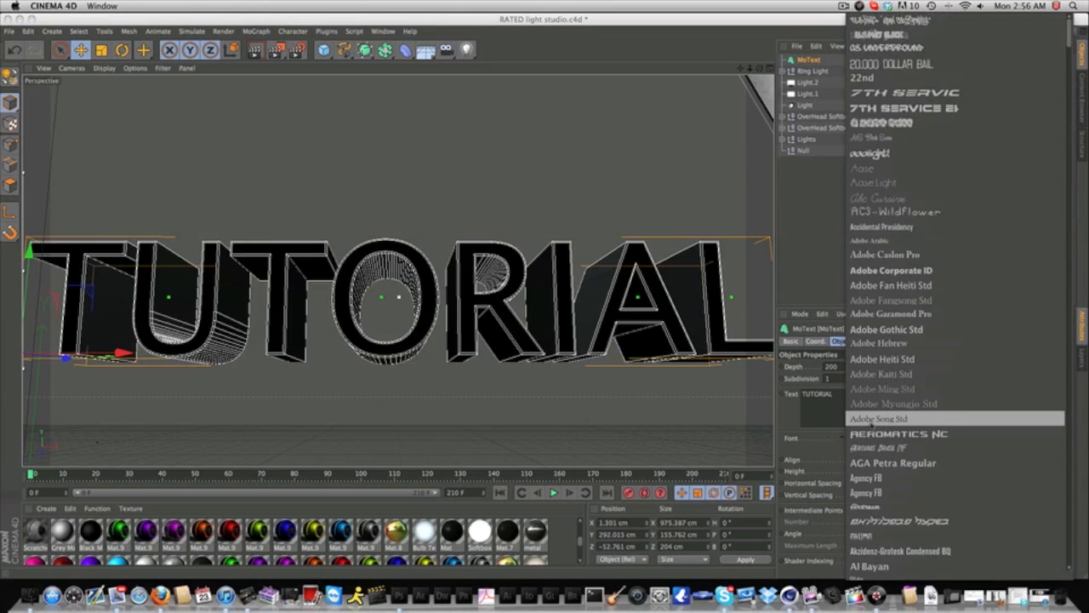
pyautogui.scroll(-20, 874, 422)
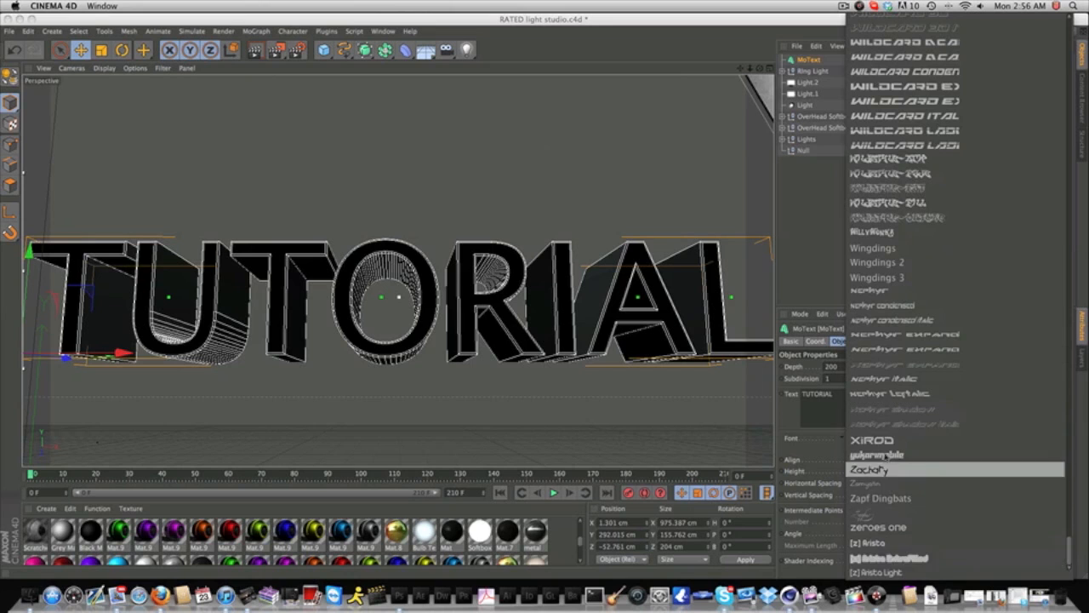
pyautogui.scroll(10, 881, 416)
pyautogui.scroll(15, 888, 416)
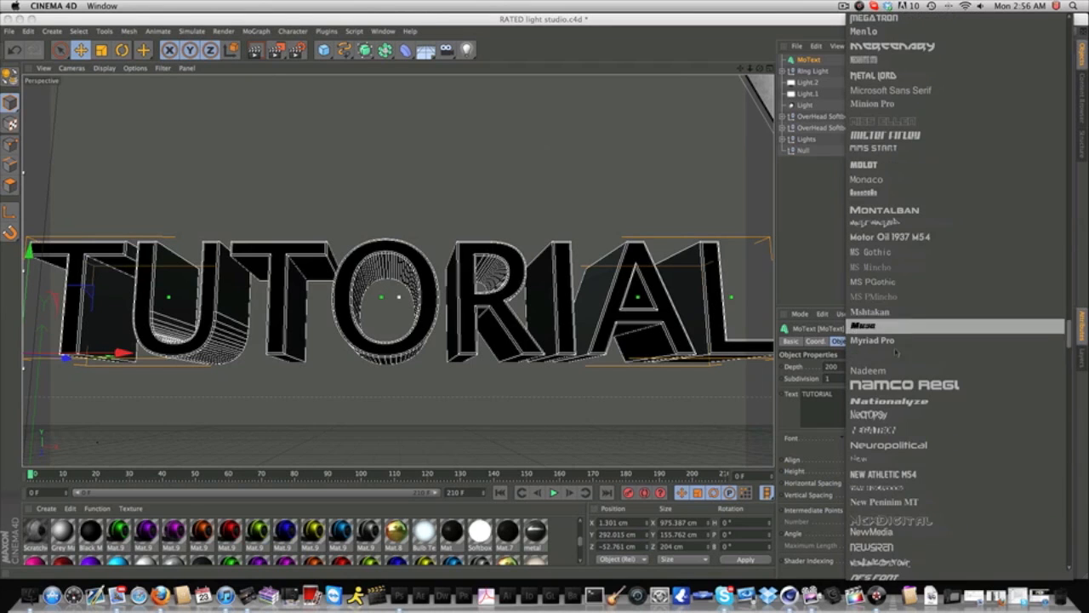
pyautogui.scroll(3, 883, 135)
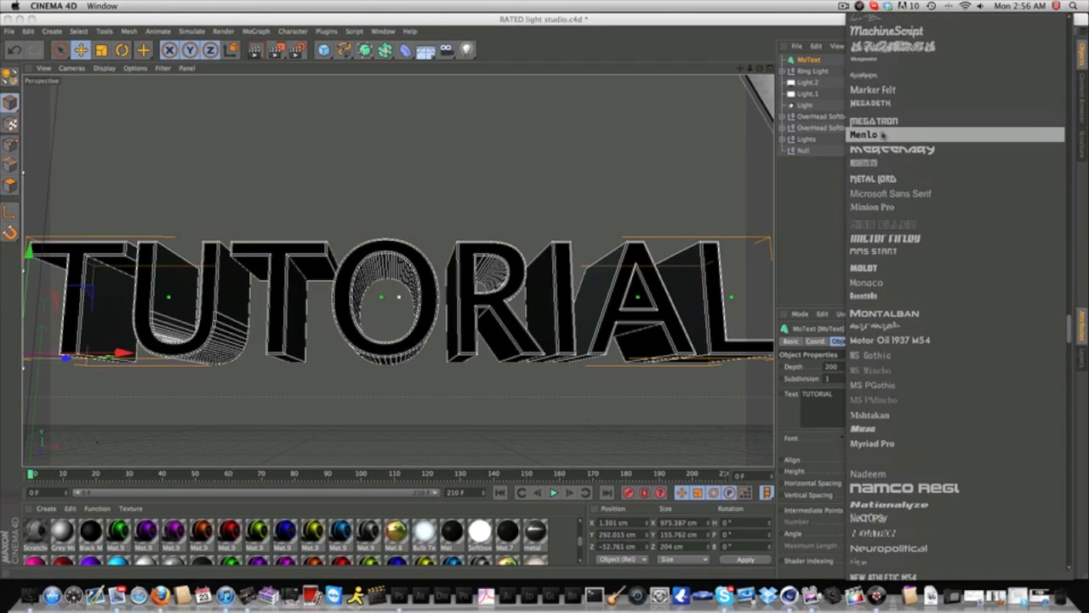
pyautogui.click(884, 122)
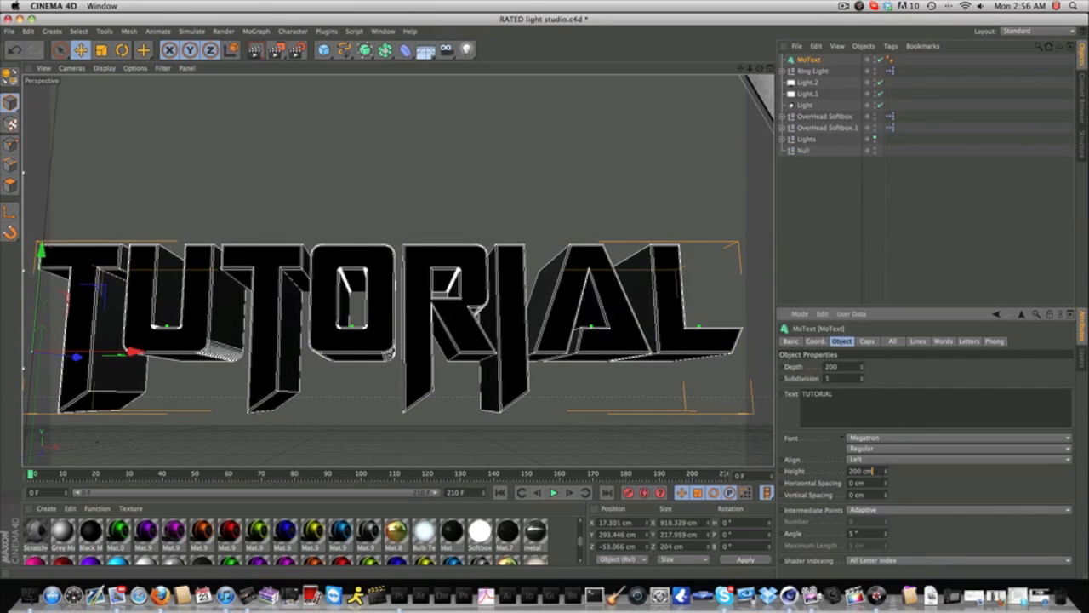
# - Set the text height to 175 cm and move the text to about X 77 cm, Y 336 cm, Z -61 cm
pyautogui.click(861, 471)
pyautogui.write('3')
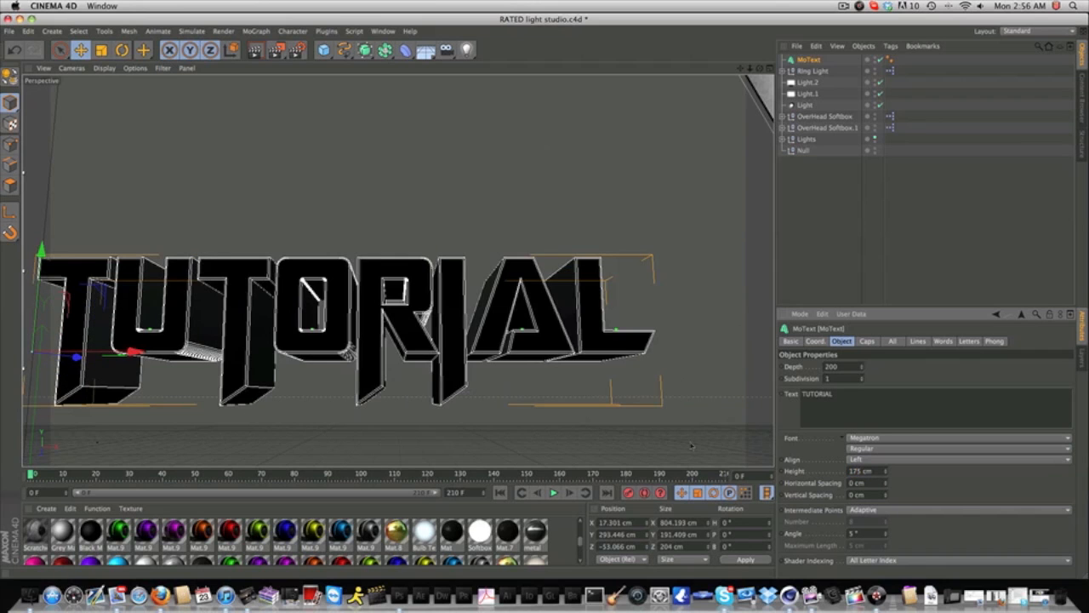
pyautogui.moveTo(246, 342); pyautogui.dragTo(360, 329)
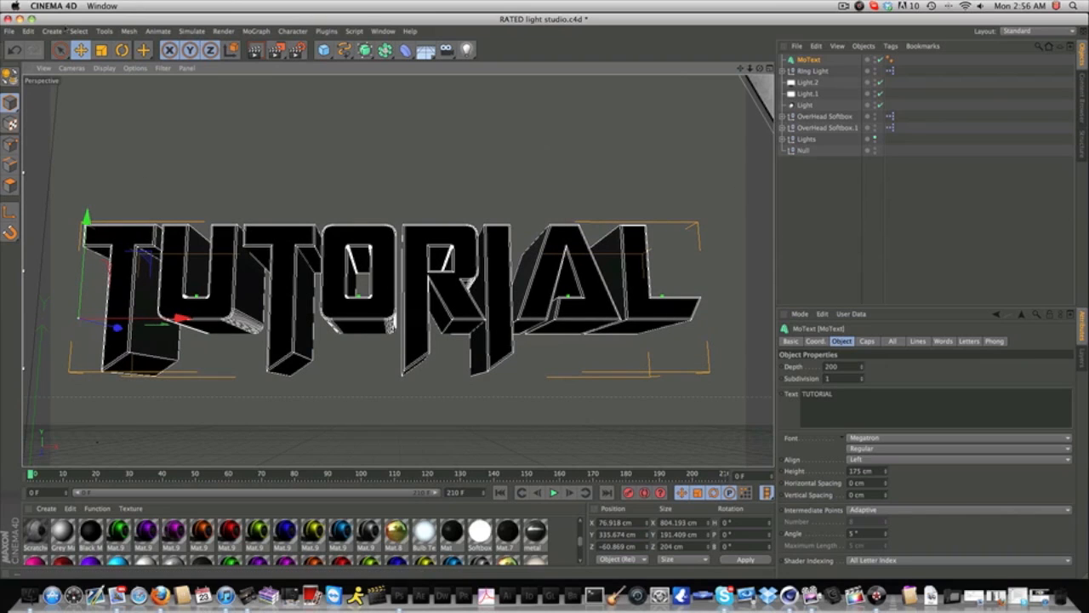
pyautogui.doubleClick(832, 367)
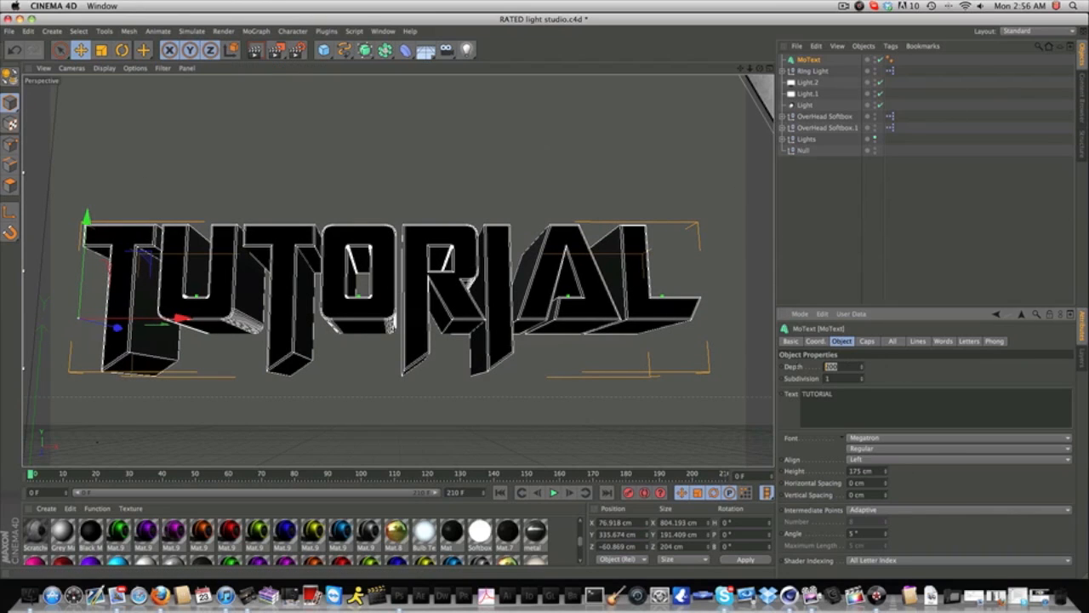
pyautogui.write('200')
pyautogui.click(866, 341)
pyautogui.click(841, 341)
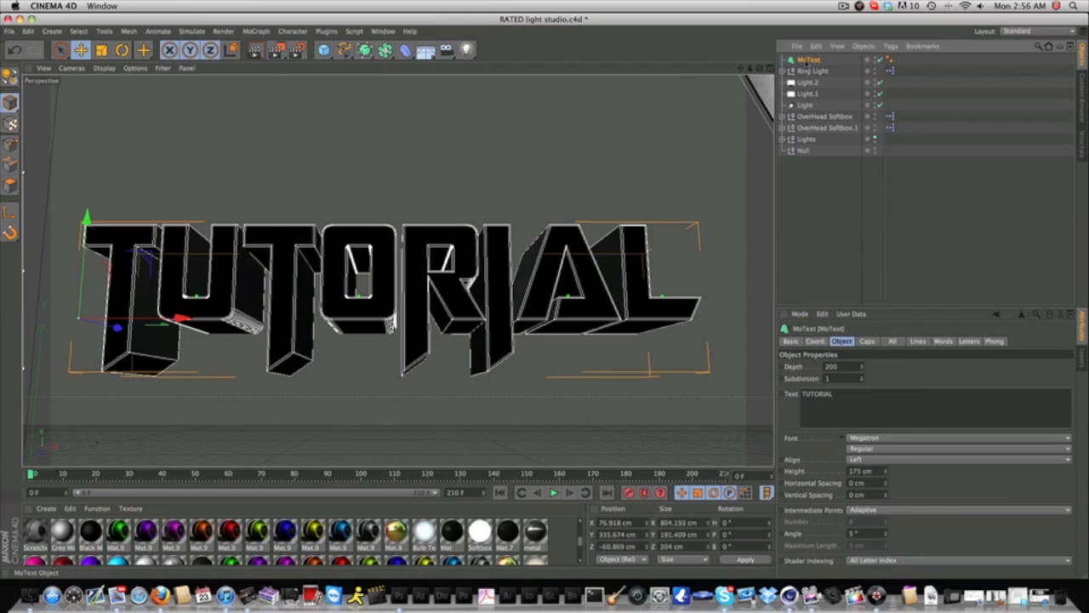
# - Duplicate the TUTORIAL text object in place
pyautogui.press('super+c')
pyautogui.press('super+v')
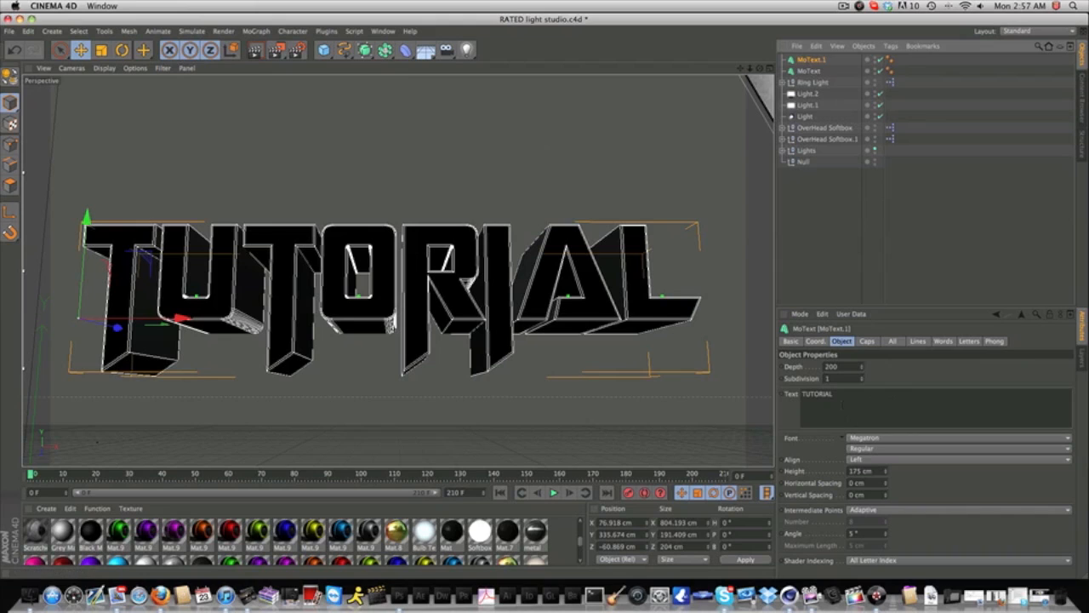
pyautogui.moveTo(845, 398); pyautogui.dragTo(796, 398)
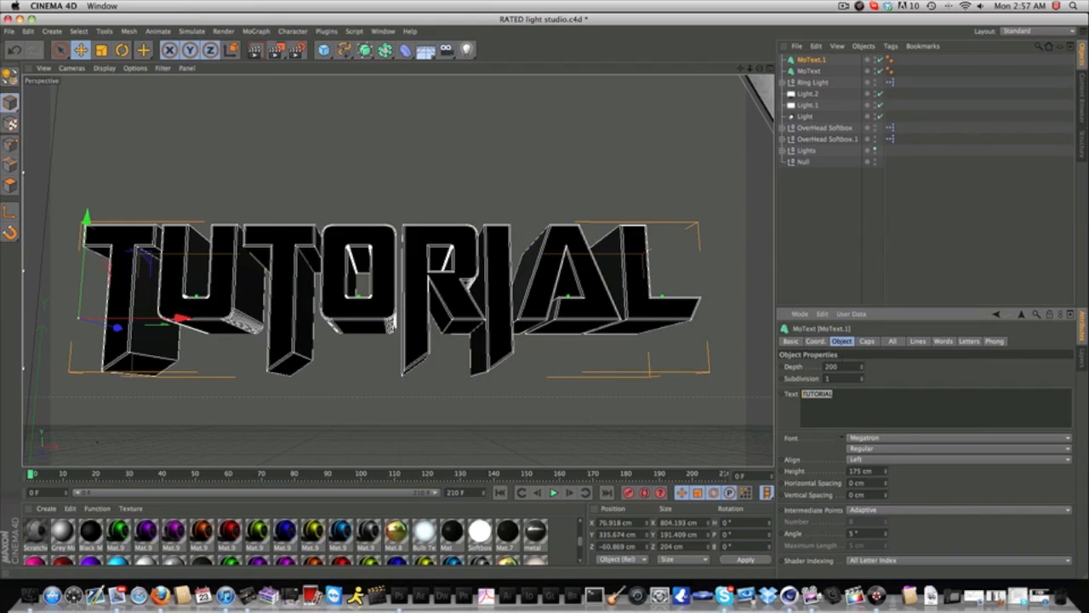
# - Set the fillet radius of the duplicated text's start and end caps to 1 cm
pyautogui.click(865, 341)
pyautogui.moveTo(853, 390); pyautogui.dragTo(782, 395)
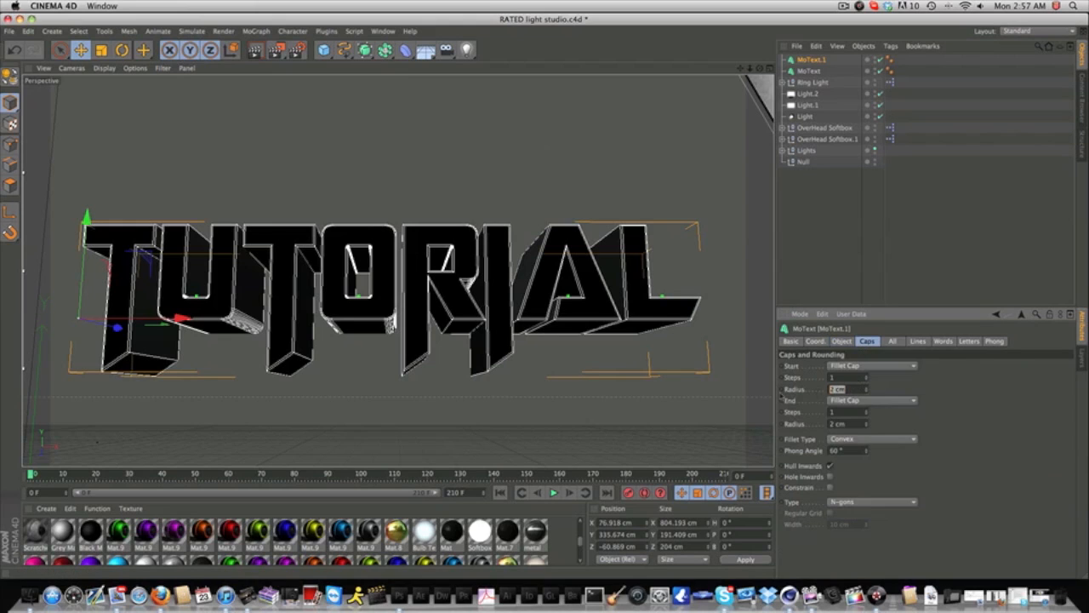
pyautogui.write('1')
pyautogui.moveTo(851, 424); pyautogui.dragTo(797, 427)
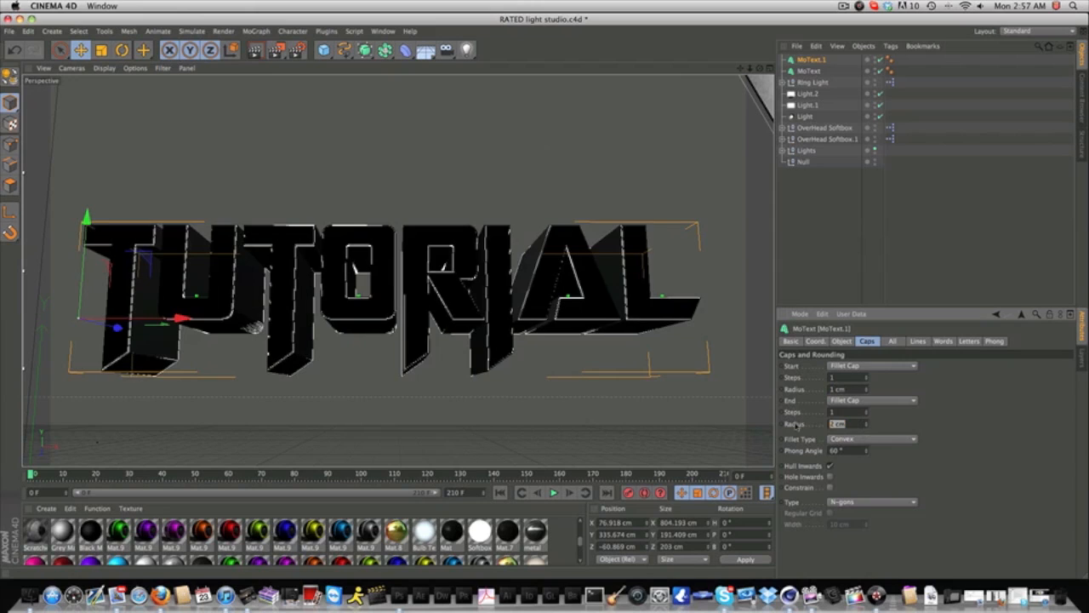
pyautogui.write('1')
pyautogui.press('Return')
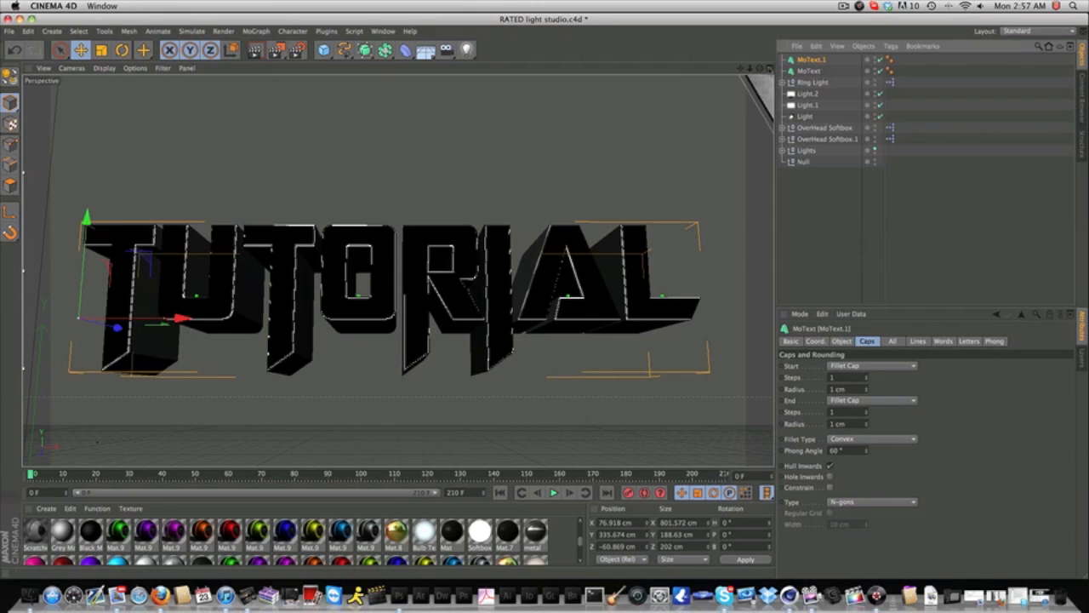
# - Move the duplicated text slightly forward along the Z axis, to about Z -66 cm, in front of the original
pyautogui.click(770, 69)
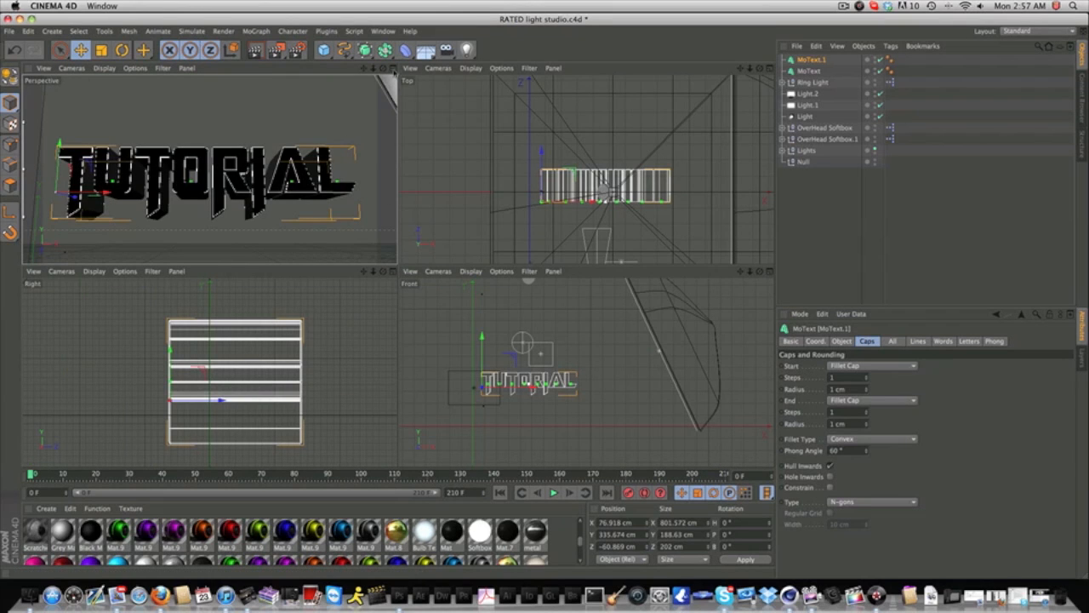
pyautogui.click(392, 68)
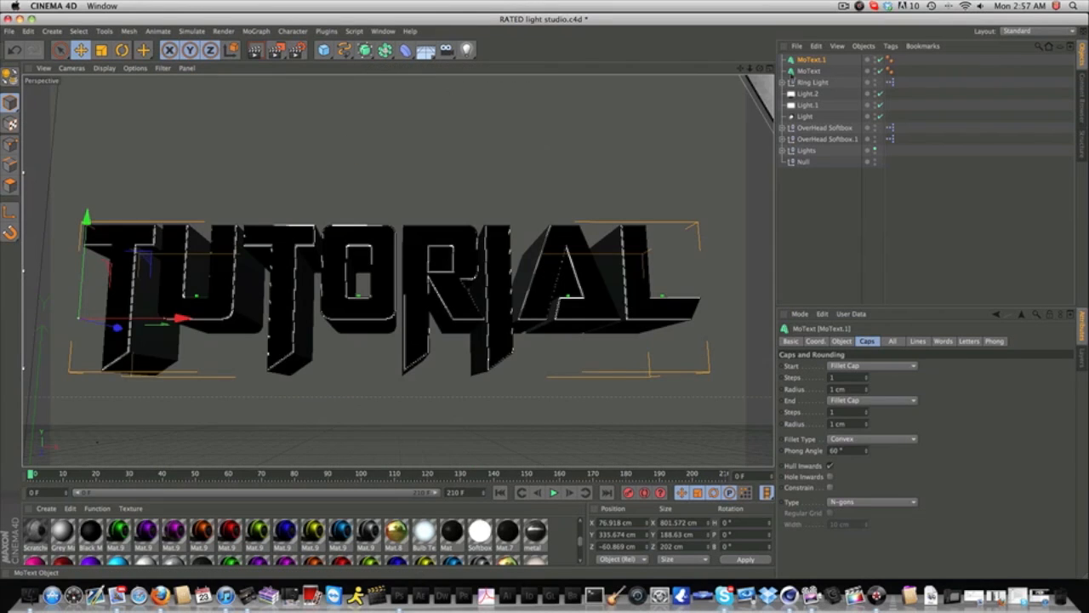
pyautogui.click(770, 69)
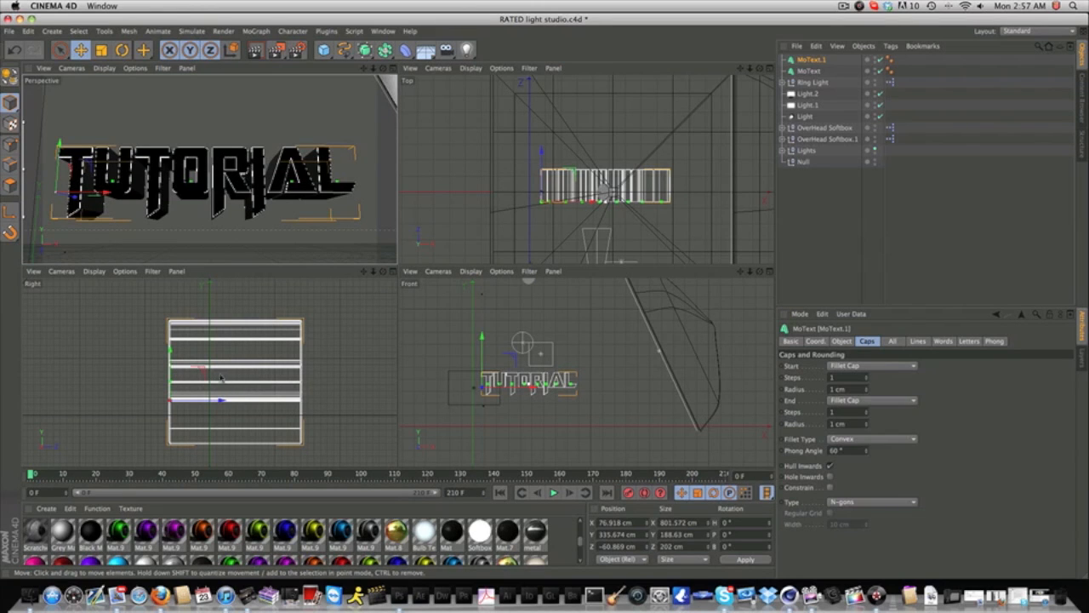
pyautogui.moveTo(203, 401)
pyautogui.mouseDown()
pyautogui.moveTo(181, 401)
pyautogui.moveTo(294, 402)
pyautogui.moveTo(183, 402)
pyautogui.moveTo(222, 403)
pyautogui.mouseUp()
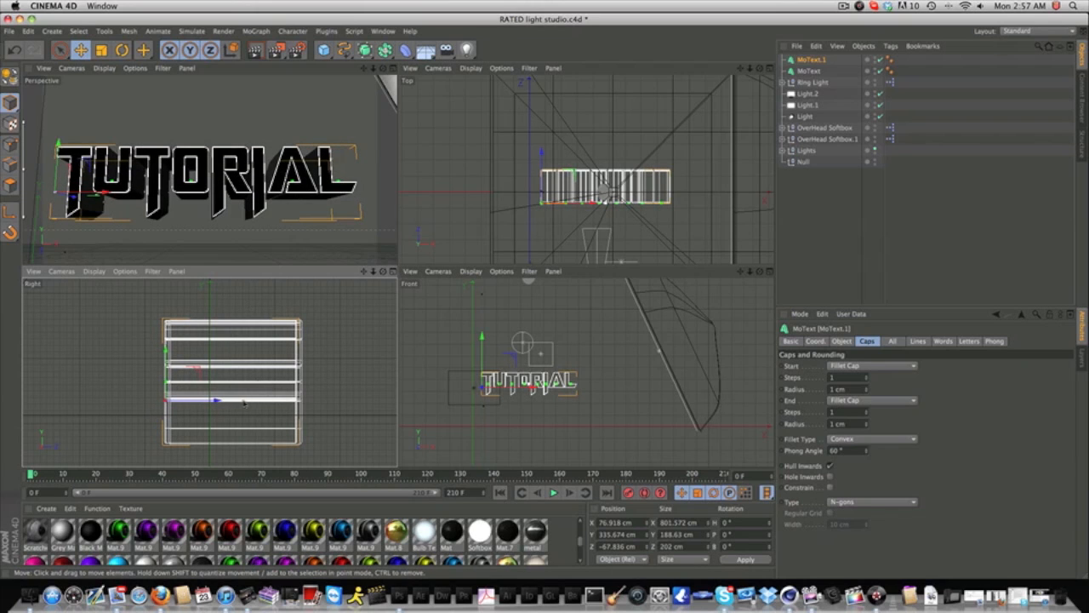
pyautogui.moveTo(219, 402); pyautogui.dragTo(219, 401)
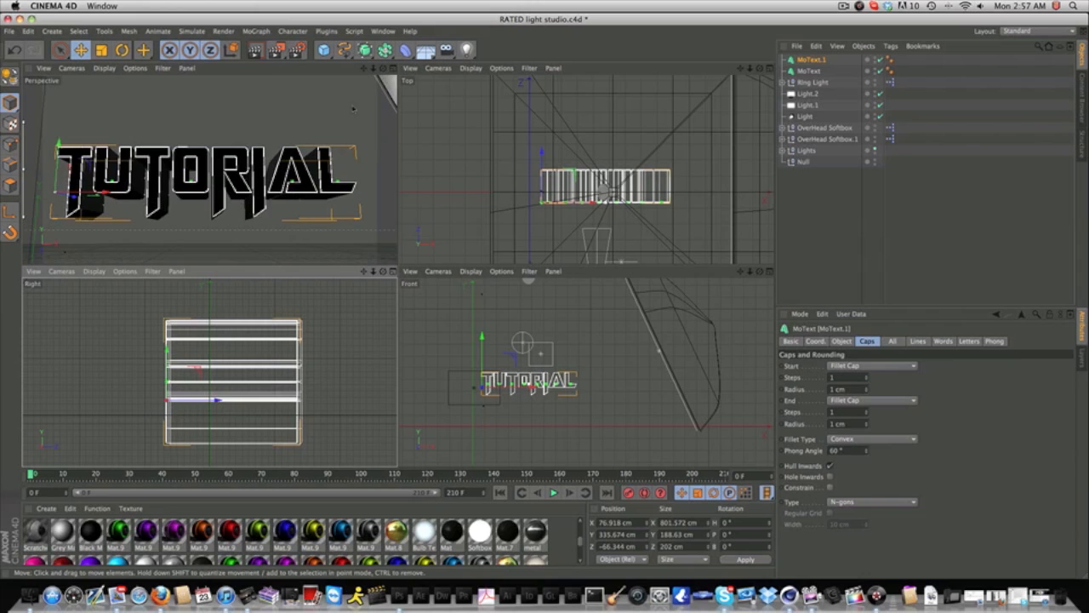
pyautogui.click(391, 69)
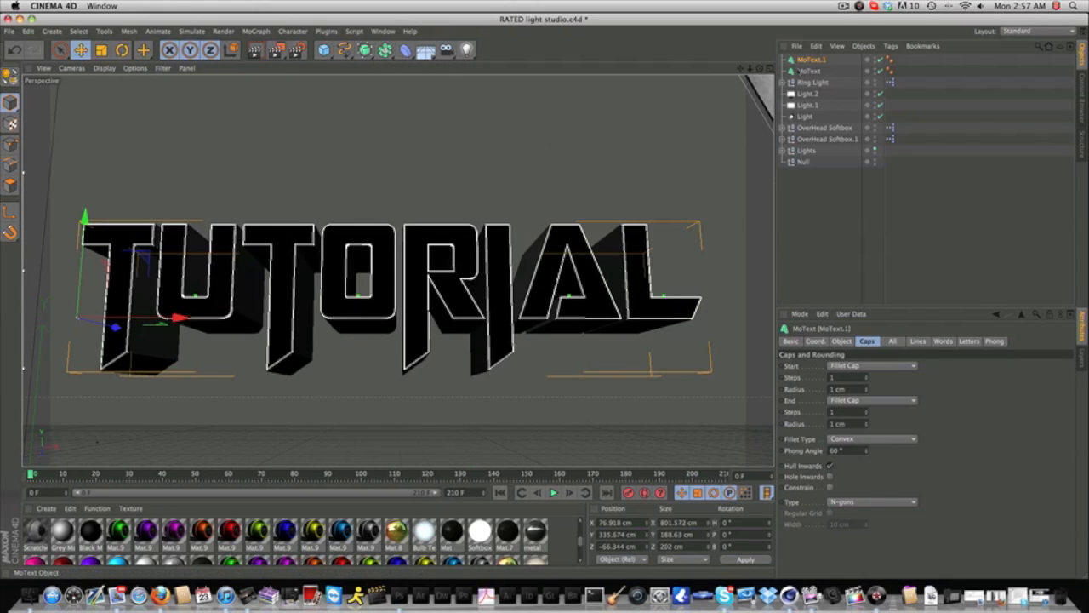
# - Apply the orange Mat.9 material to the front text copy and the black Mat.7 material to the original text
pyautogui.keyDown('shift'); pyautogui.click(808, 71); pyautogui.keyUp('shift')
pyautogui.click(809, 59)
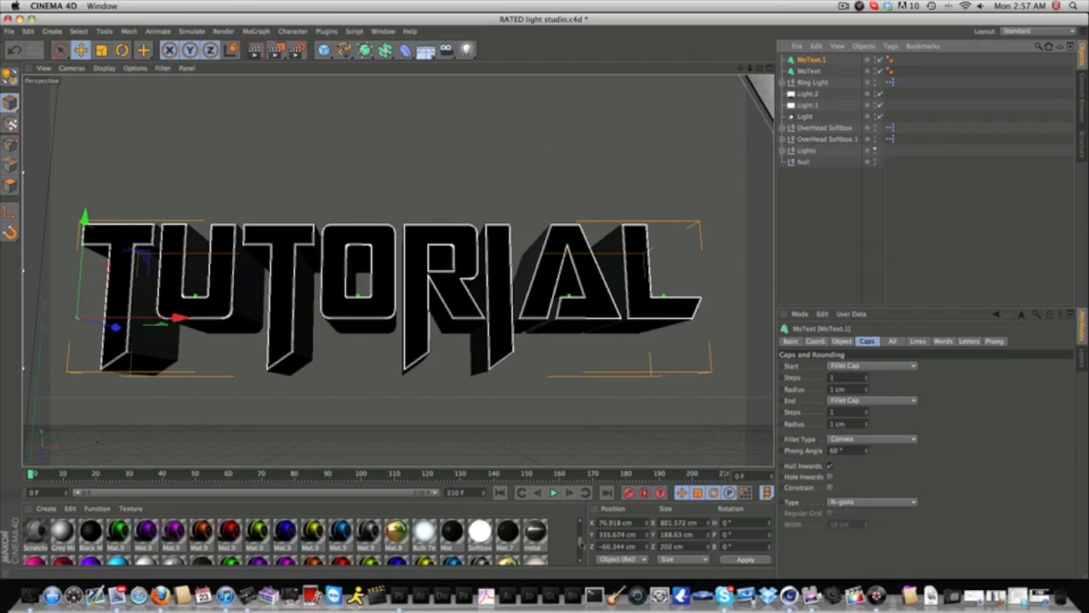
pyautogui.moveTo(581, 544); pyautogui.dragTo(581, 553)
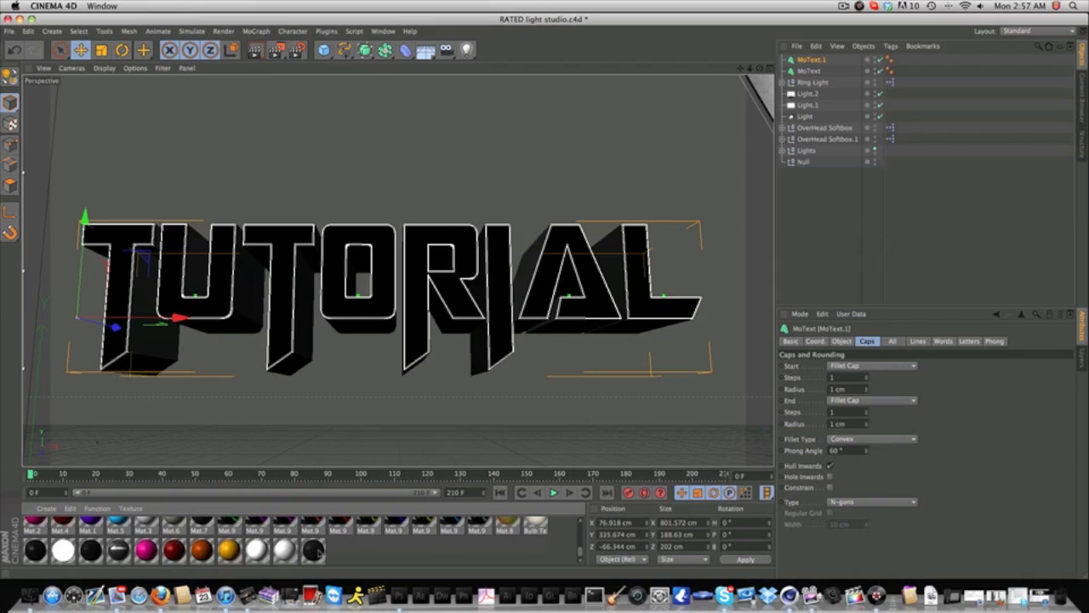
pyautogui.scroll(10, 205, 550)
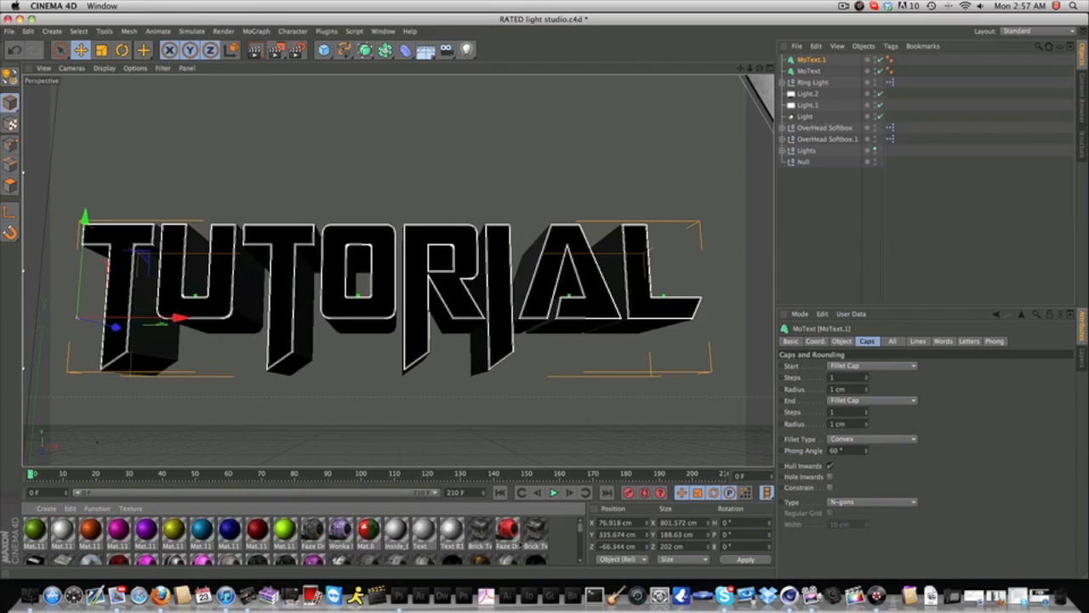
pyautogui.scroll(-5, 205, 550)
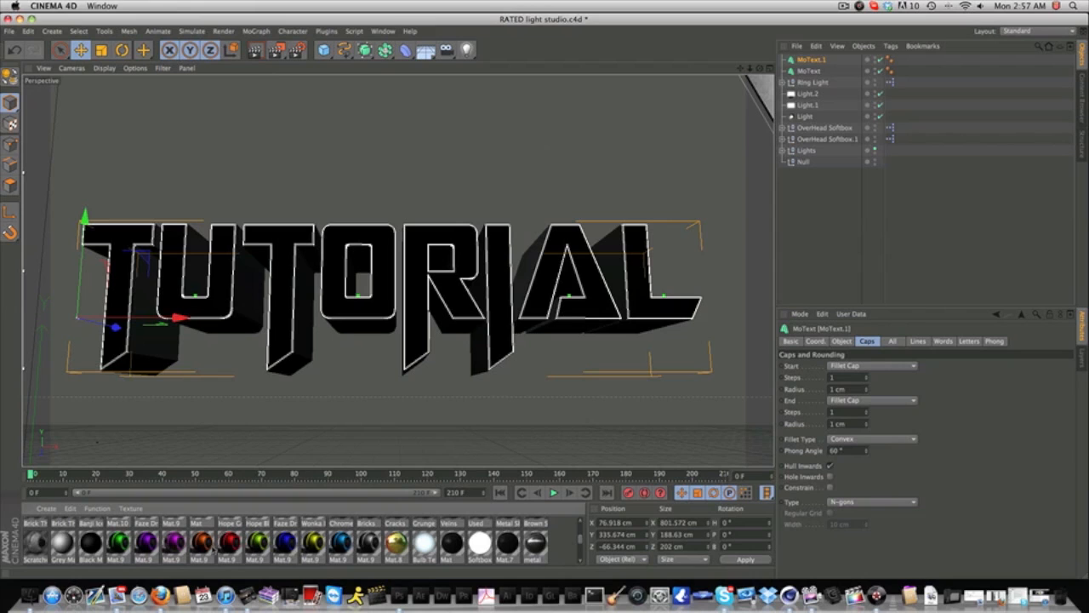
pyautogui.moveTo(214, 550); pyautogui.dragTo(817, 62)
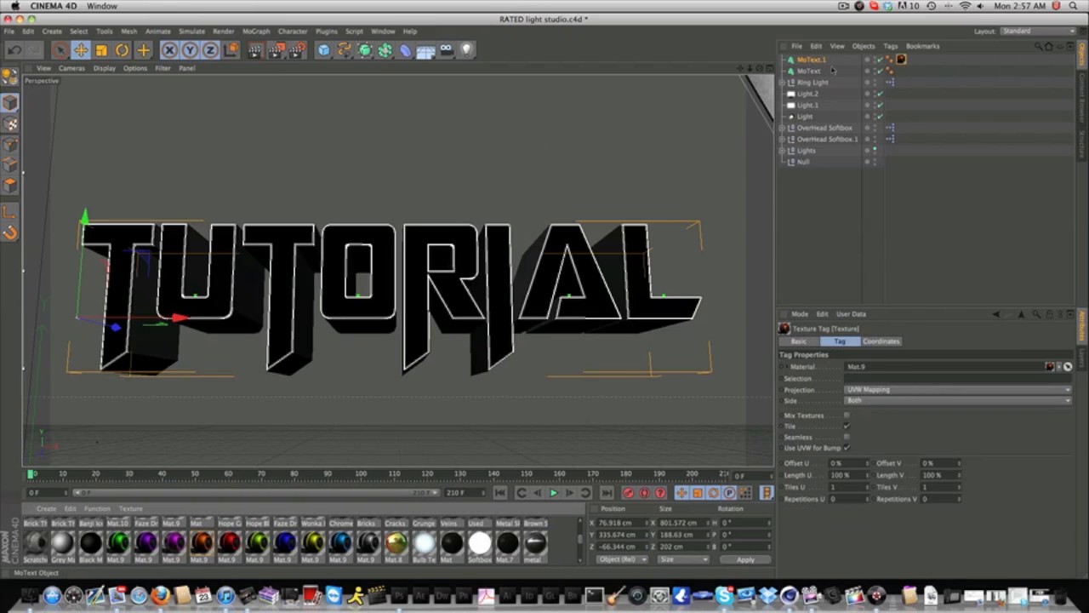
pyautogui.click(813, 71)
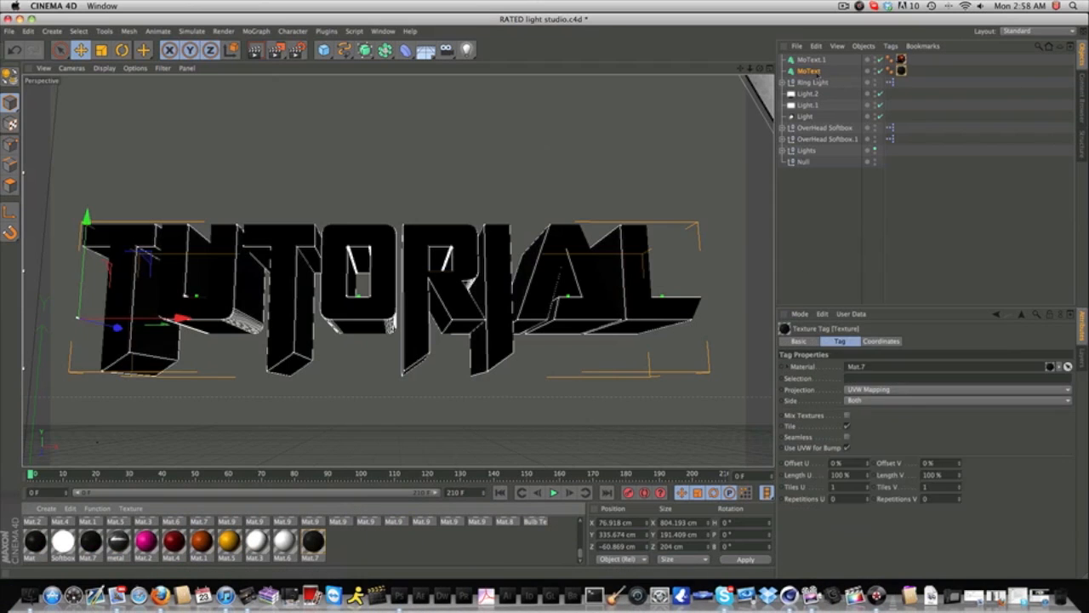
pyautogui.click(813, 60)
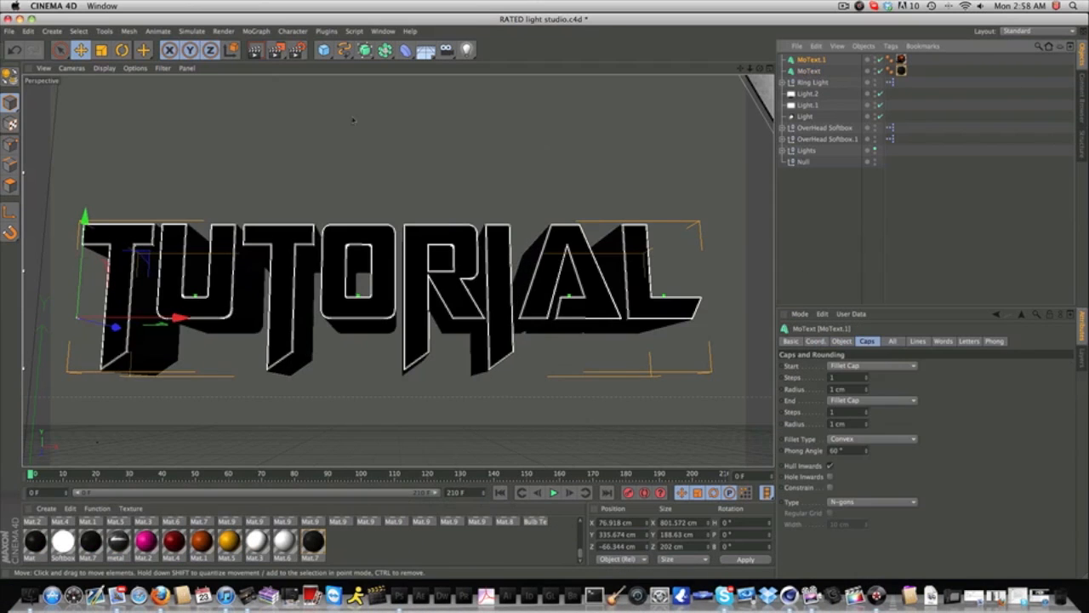
# - Change the render's output file name to TUT in the Photoshop stuff folder and render the scene to the Picture Viewer
pyautogui.click(297, 50)
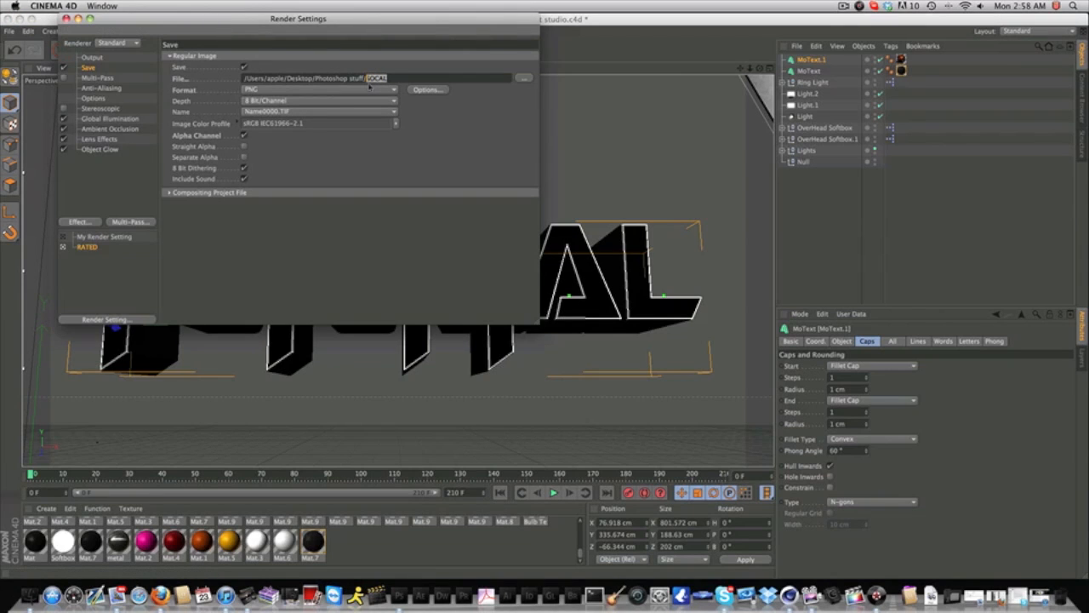
pyautogui.write('TUT')
pyautogui.click(66, 18)
pyautogui.click(272, 56)
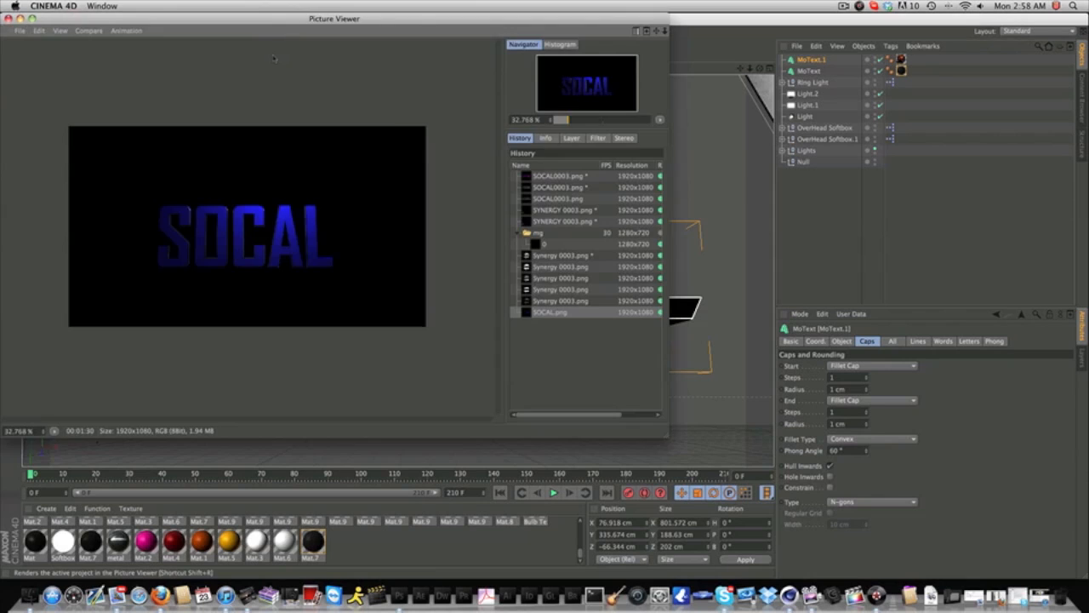
pyautogui.click(295, 195)
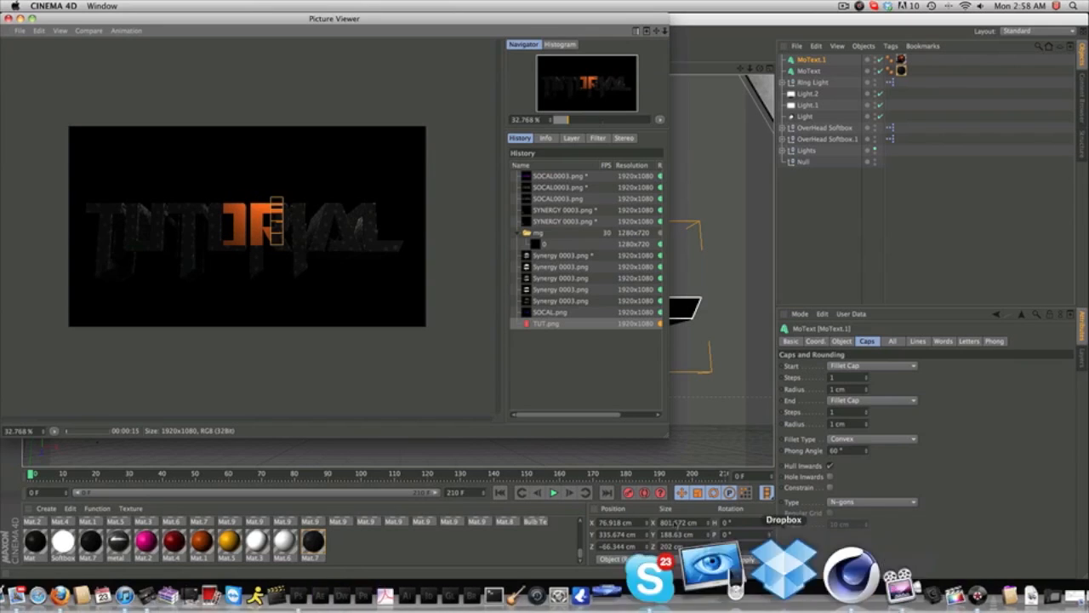
# - Switch to Photoshop, create a transparent 1280 x 720 pixel document and widen its window
pyautogui.click(394, 577)
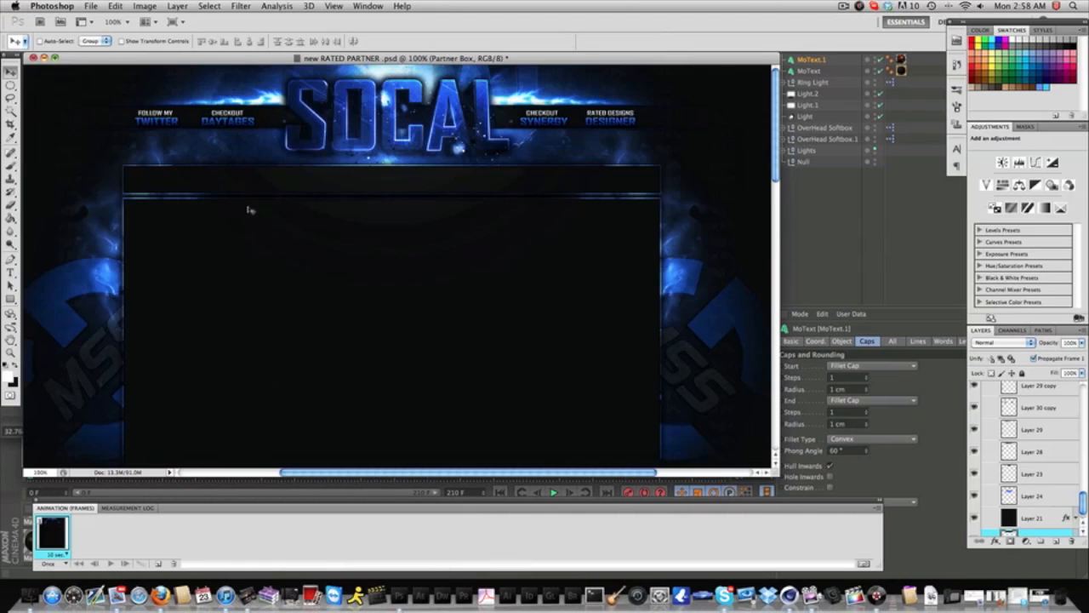
pyautogui.click(90, 7)
pyautogui.click(98, 22)
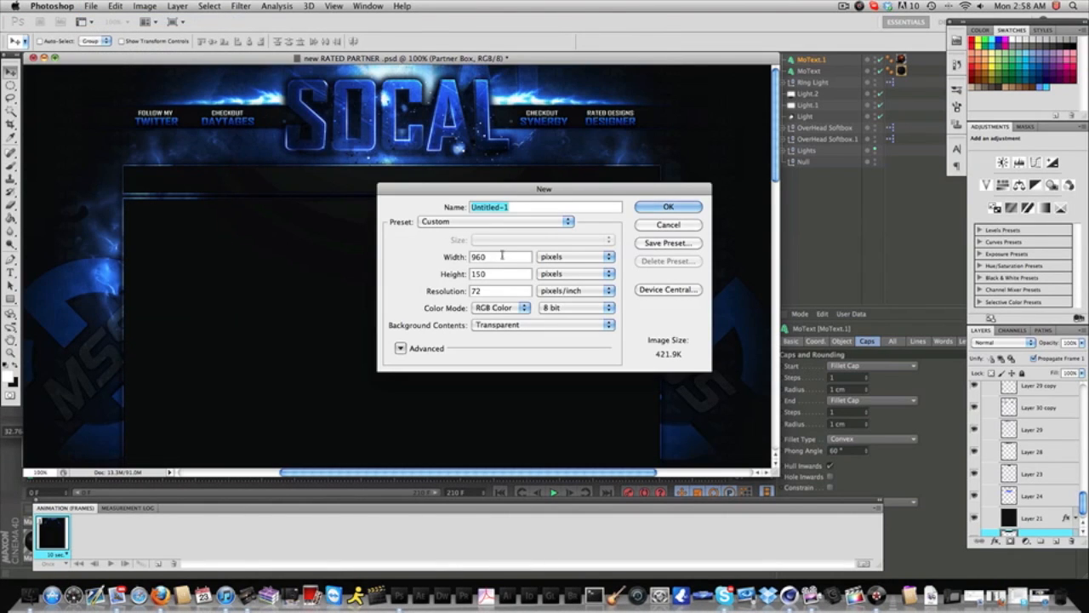
pyautogui.write('1280')
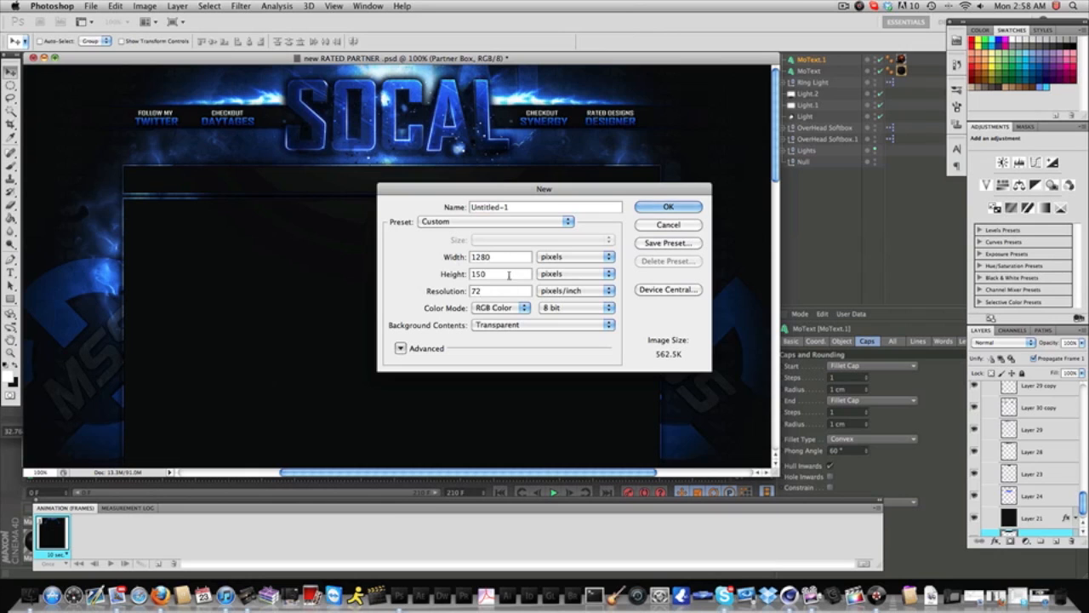
pyautogui.press('Tab')
pyautogui.write('720')
pyautogui.press('Return')
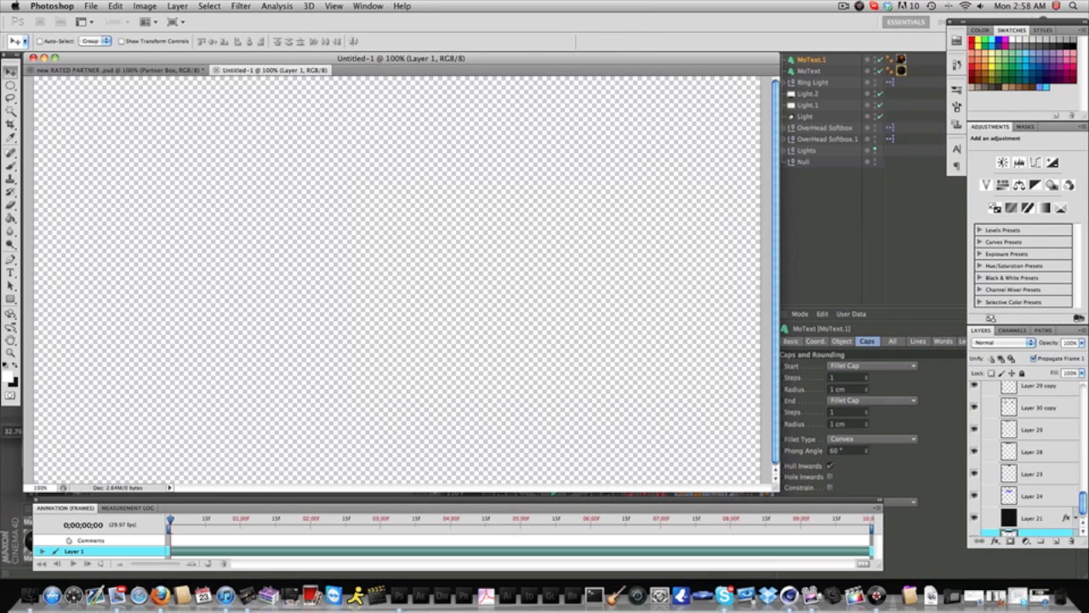
pyautogui.moveTo(791, 490); pyautogui.dragTo(852, 494)
pyautogui.click(863, 576)
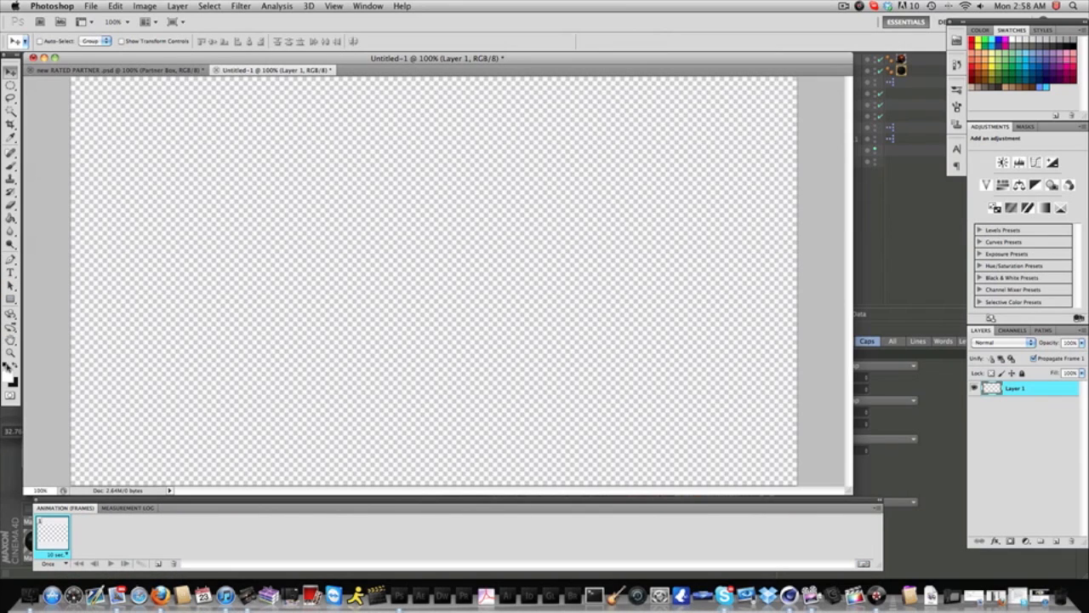
# - Fill Layer 1 with the default black foreground colour, then make white the foreground colour and activate the Move tool
pyautogui.click(6, 365)
pyautogui.click(11, 218)
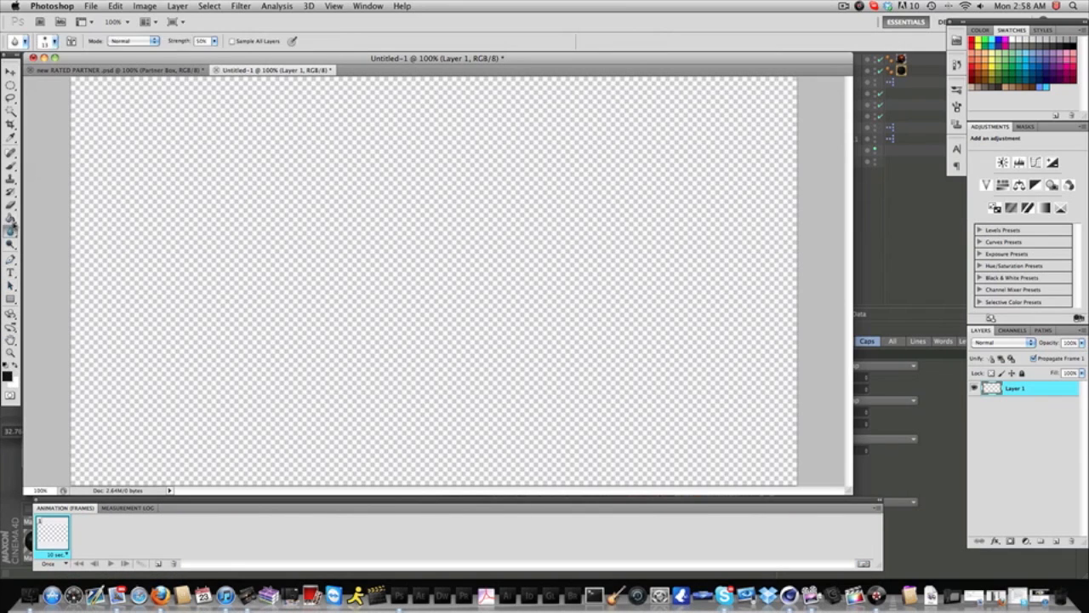
pyautogui.click(260, 214)
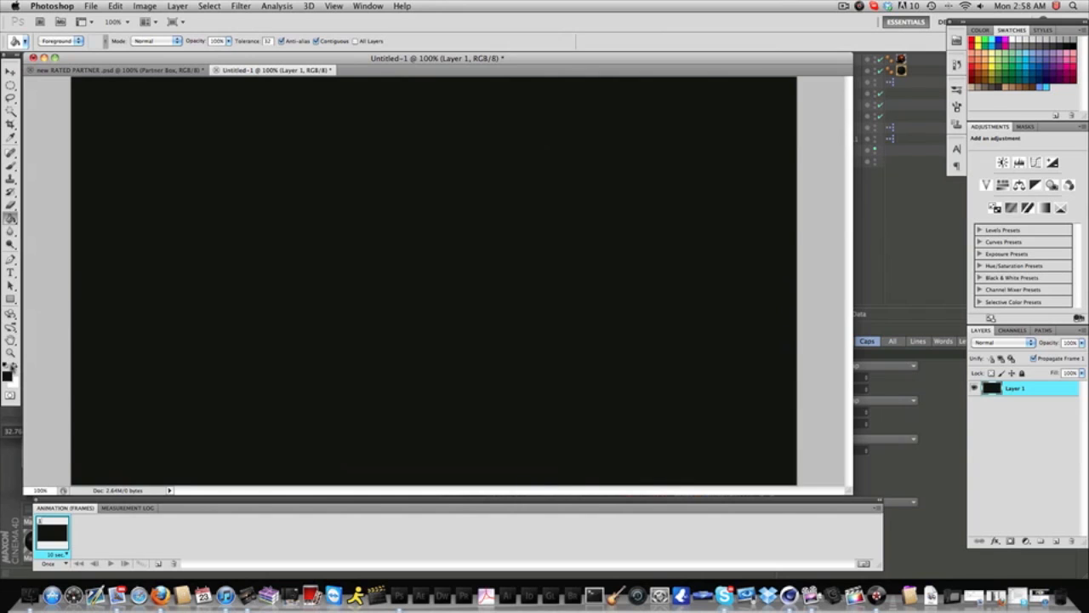
pyautogui.click(14, 364)
pyautogui.click(11, 70)
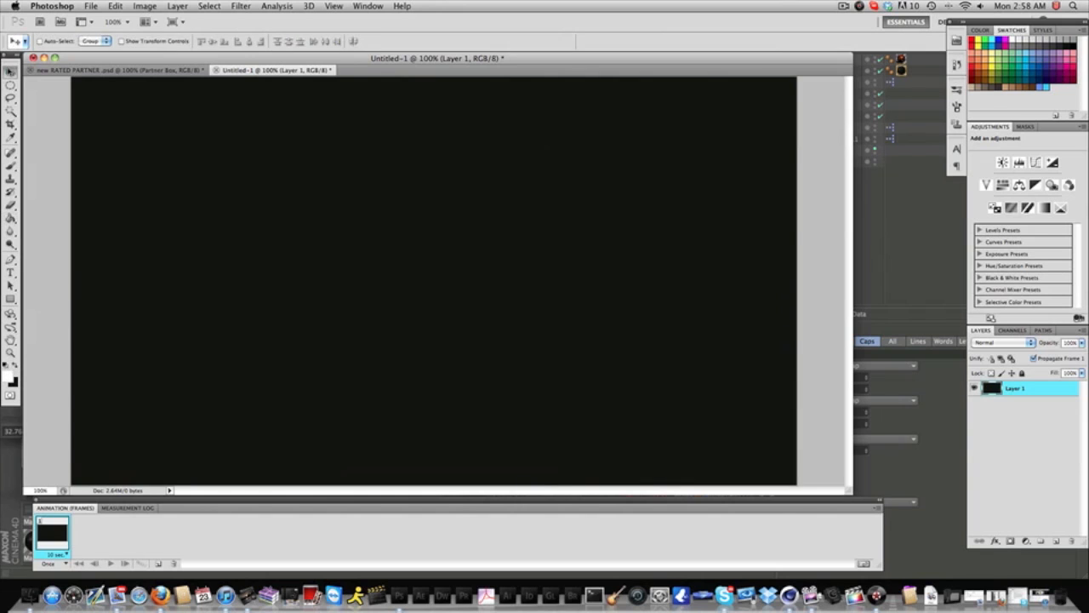
# - Switch to Cinema 4D, close the Picture Viewer, minimize the scene window and return to Photoshop
pyautogui.click(880, 199)
pyautogui.click(371, 23)
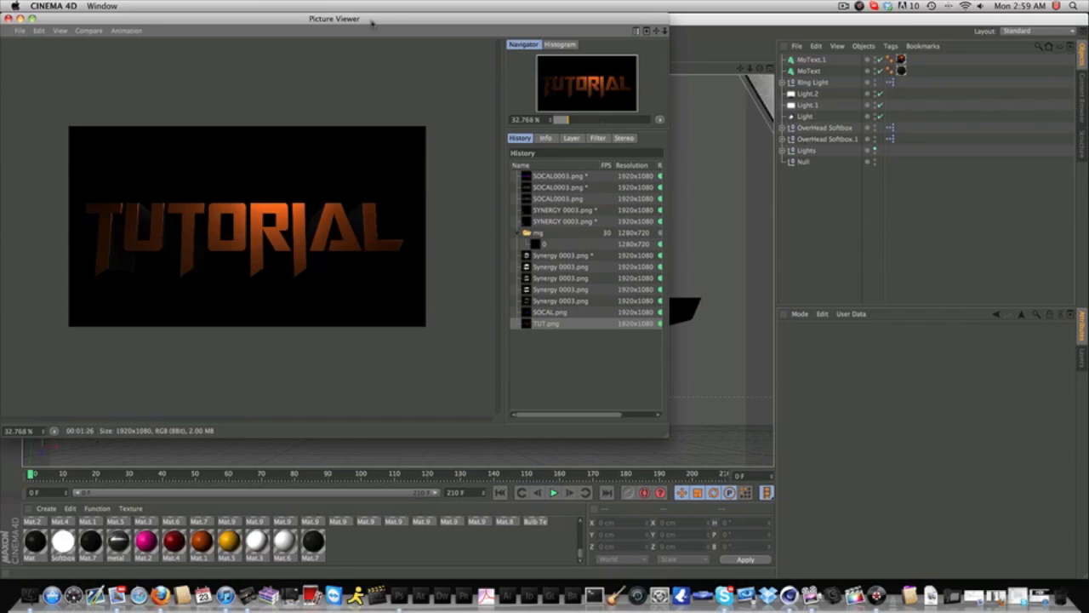
pyautogui.click(8, 18)
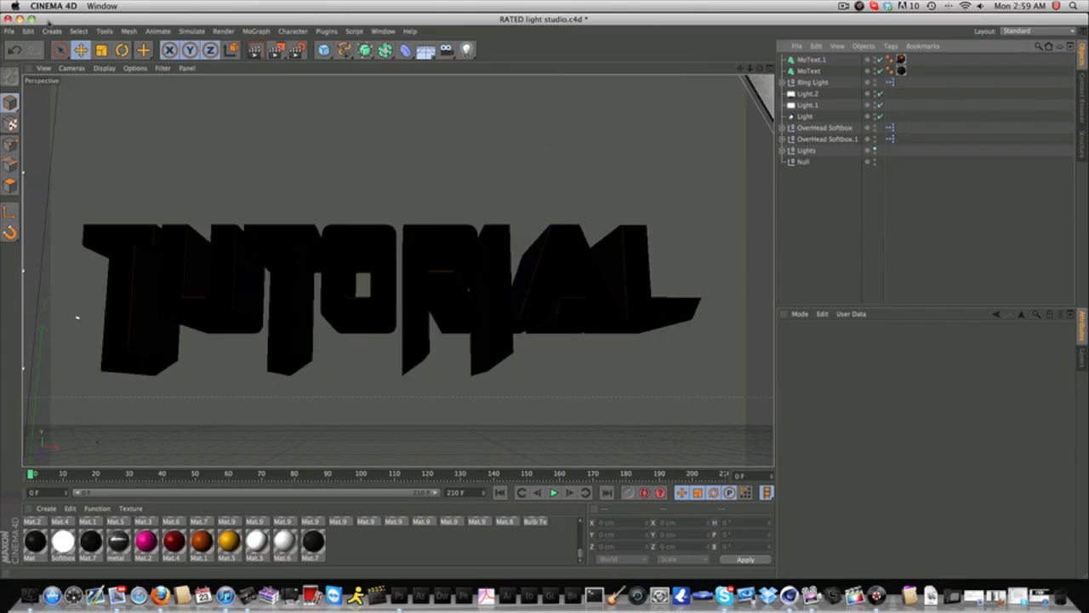
pyautogui.click(18, 18)
pyautogui.click(355, 263)
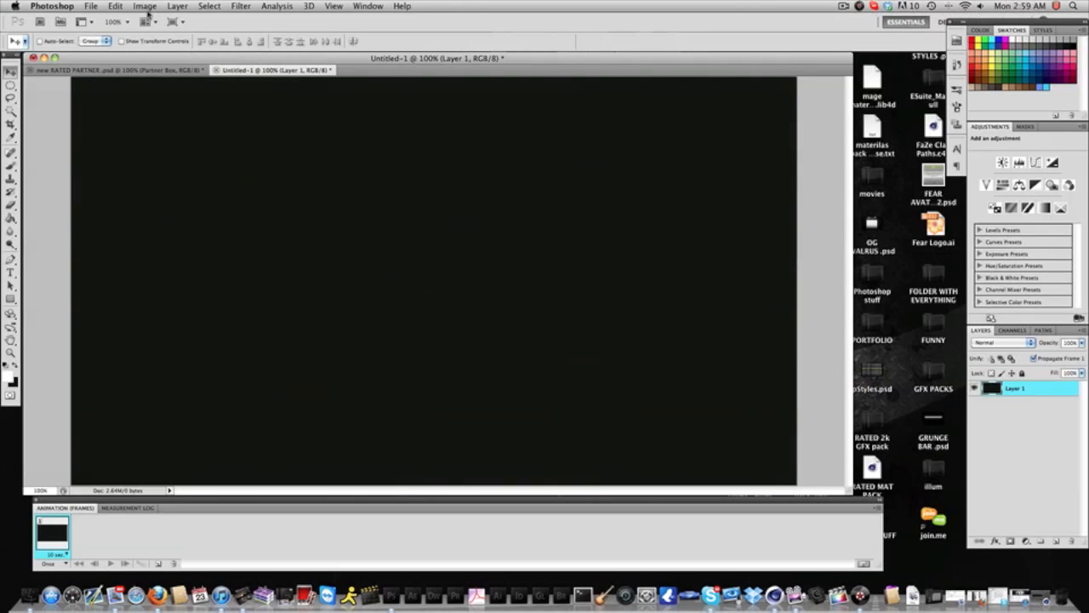
# - Open the rendered TUT.png from the Photoshop stuff folder
pyautogui.click(92, 6)
pyautogui.click(103, 30)
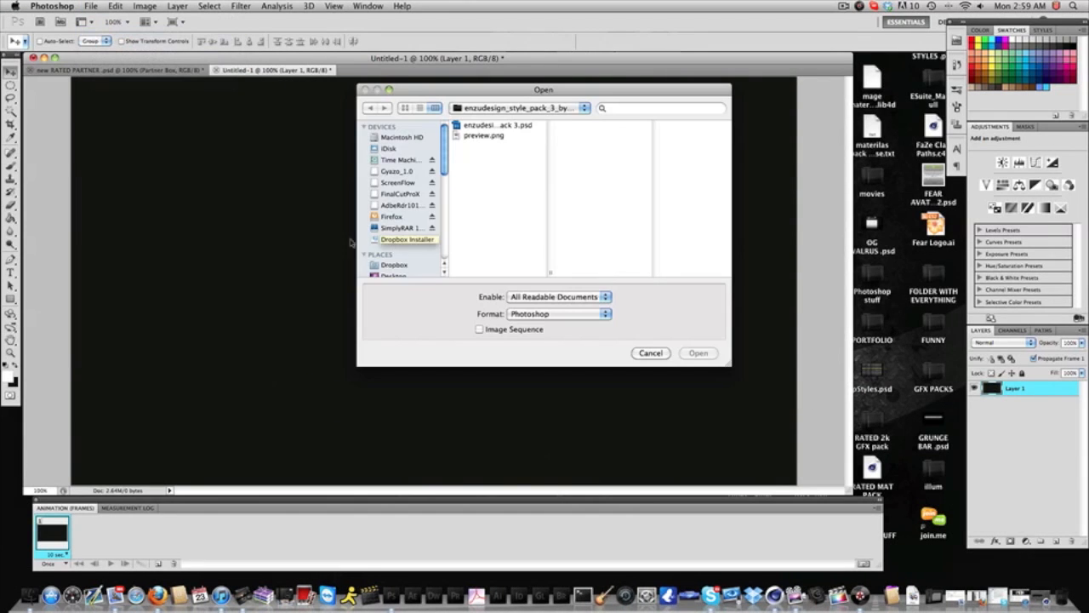
pyautogui.click(416, 259)
pyautogui.scroll(-20, 489, 205)
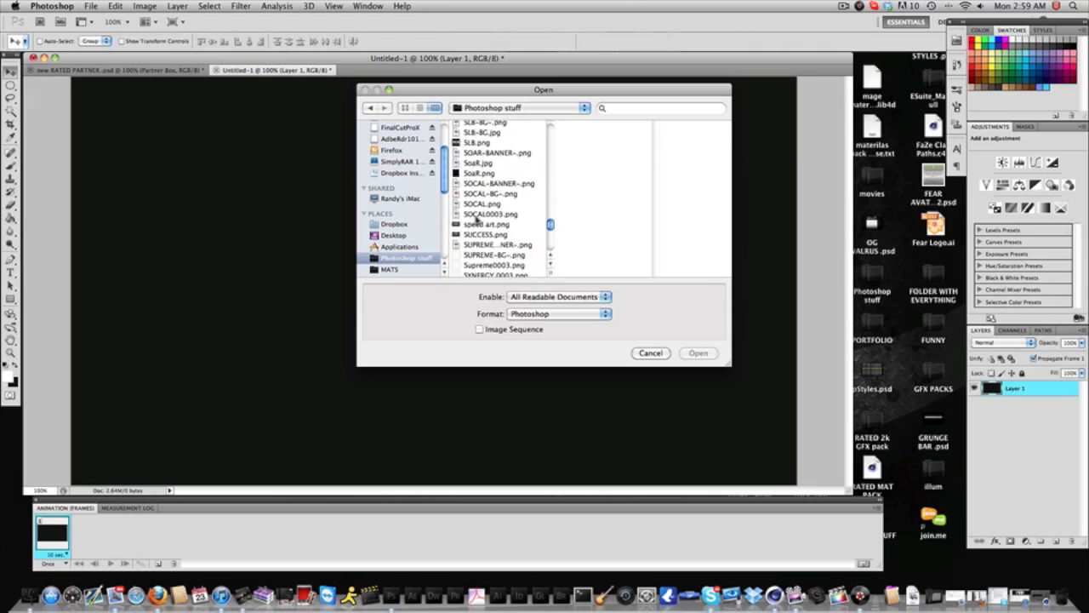
pyautogui.scroll(5, 476, 220)
pyautogui.doubleClick(481, 202)
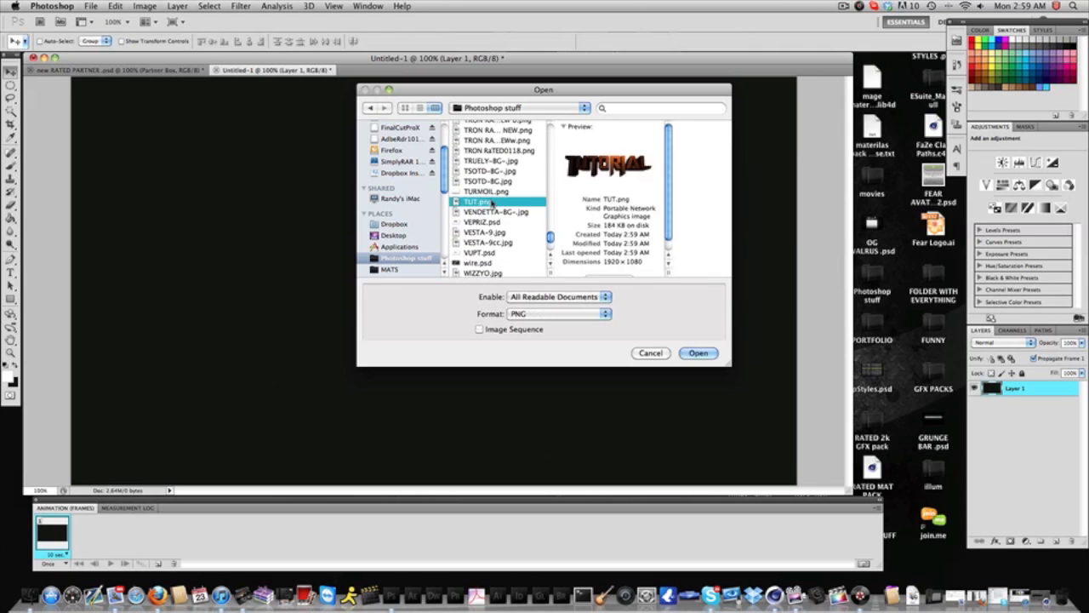
# - Bring the TUTORIAL render into the Untitled-1 document, scale it to about 56% and centre it on the canvas
pyautogui.moveTo(289, 76); pyautogui.dragTo(409, 247)
pyautogui.press('super+t')
pyautogui.moveTo(273, 223); pyautogui.dragTo(540, 344)
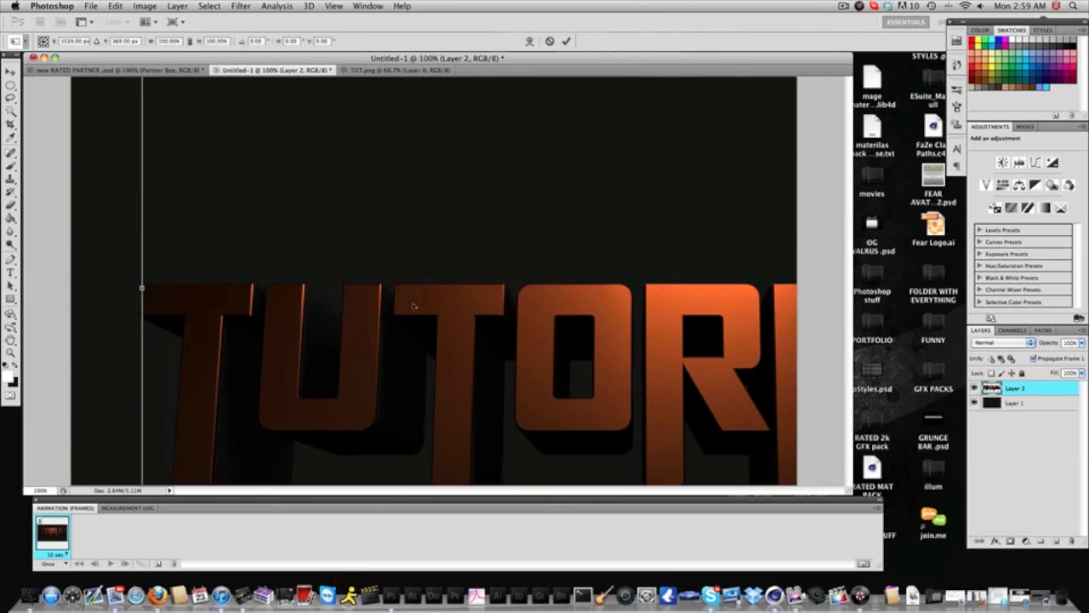
pyautogui.moveTo(249, 133); pyautogui.dragTo(315, 260)
pyautogui.moveTo(208, 181); pyautogui.dragTo(255, 152)
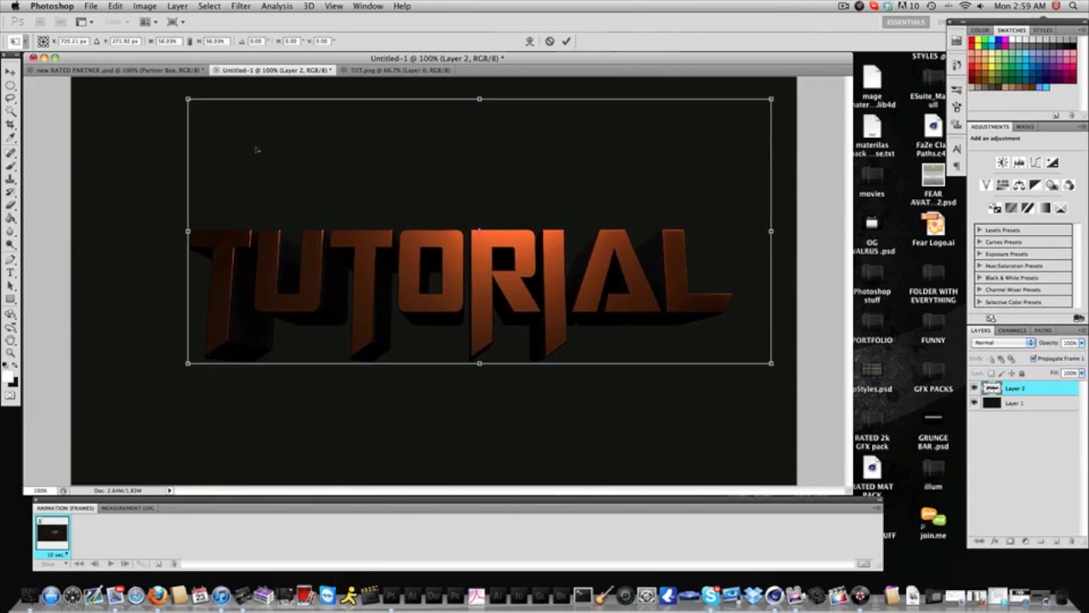
pyautogui.press('Return')
pyautogui.moveTo(364, 290); pyautogui.dragTo(357, 286)
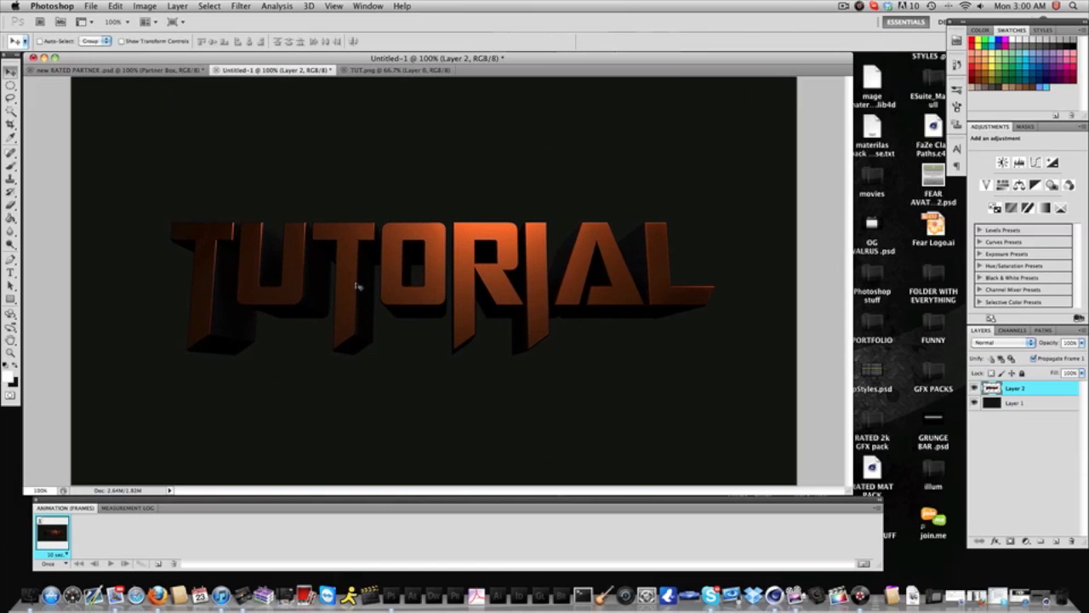
# - Add a black-to-white linear Gradient Overlay to Layer 2 with the Overlay blend mode
pyautogui.click(999, 542)
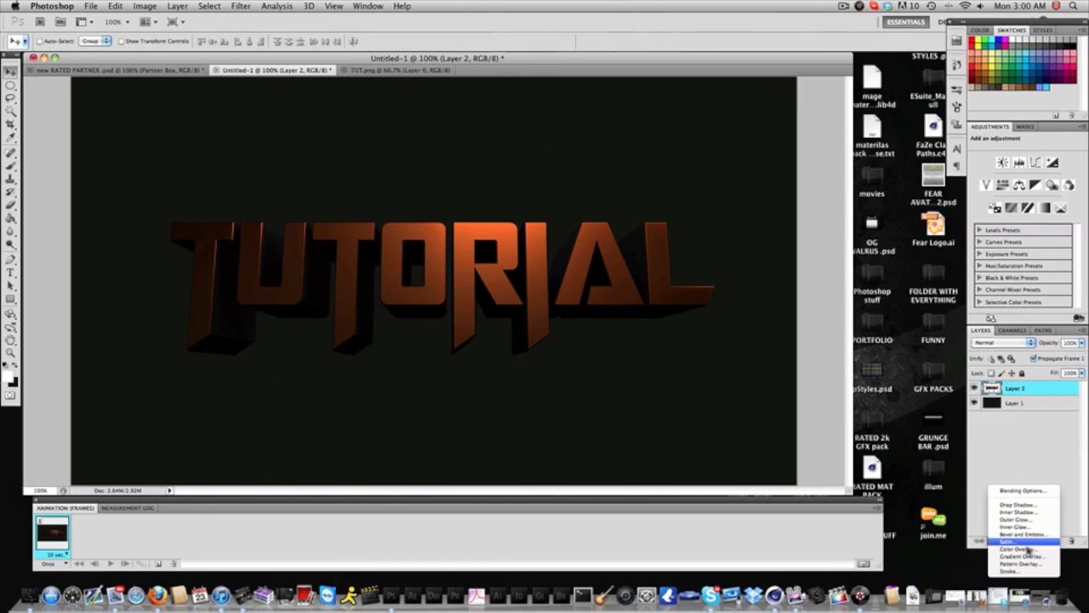
pyautogui.click(1028, 555)
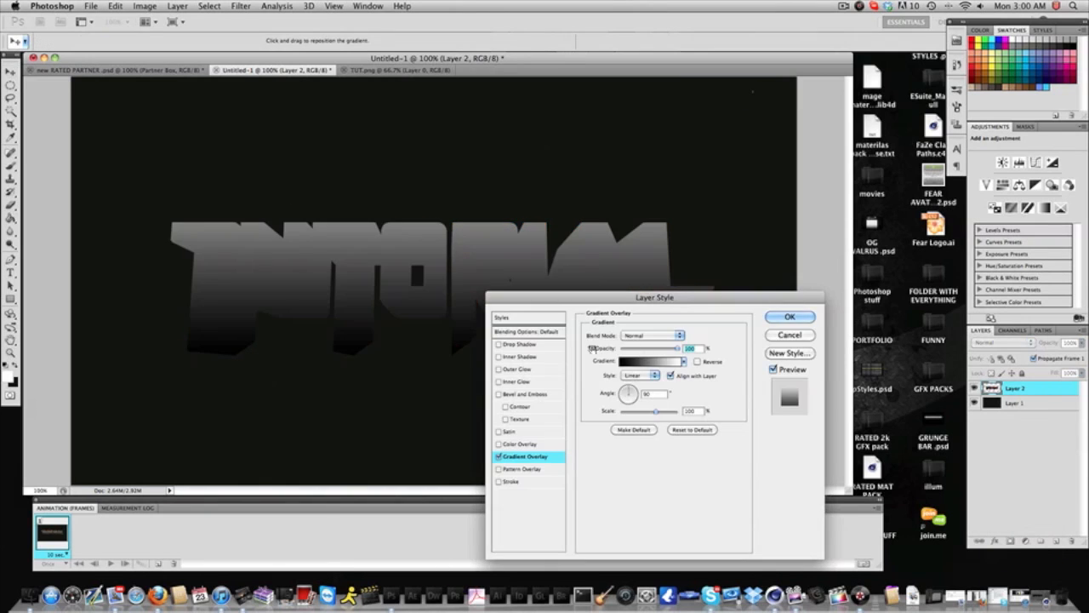
pyautogui.moveTo(456, 293); pyautogui.dragTo(457, 303)
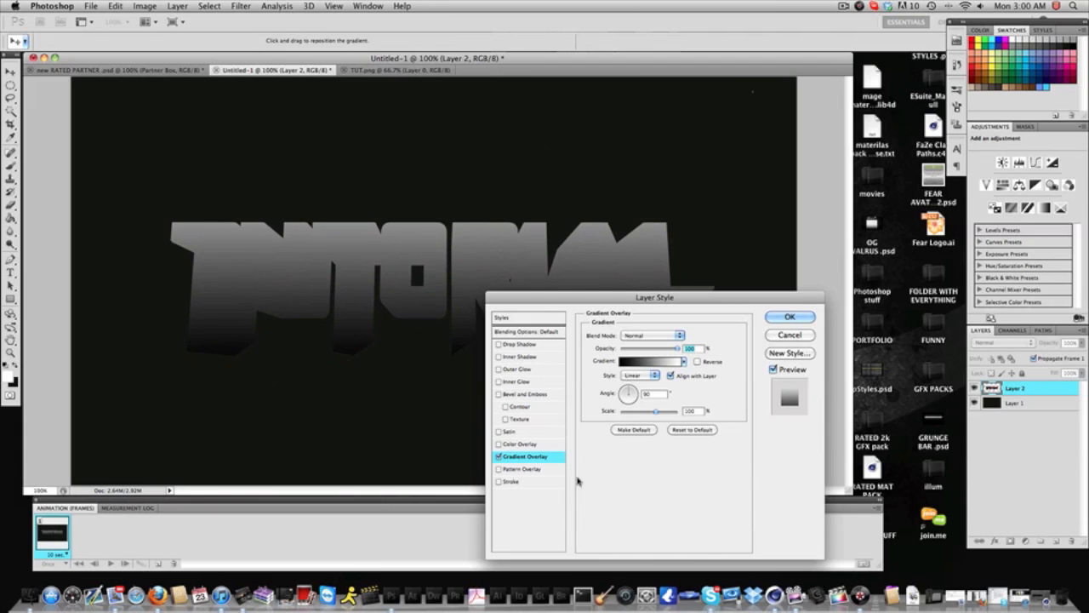
pyautogui.click(500, 458)
pyautogui.click(500, 458)
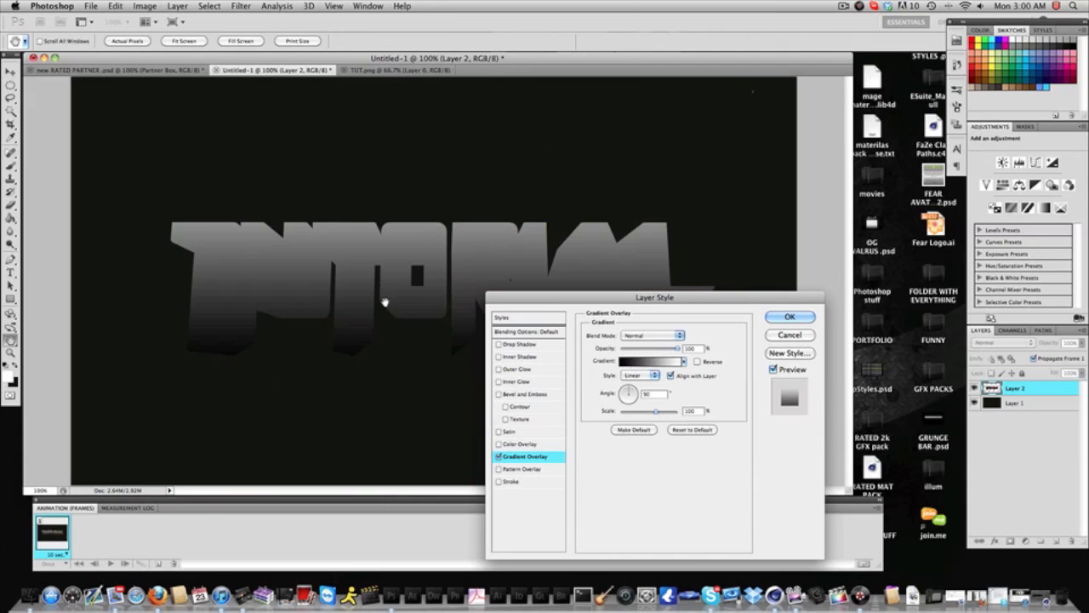
pyautogui.click(654, 335)
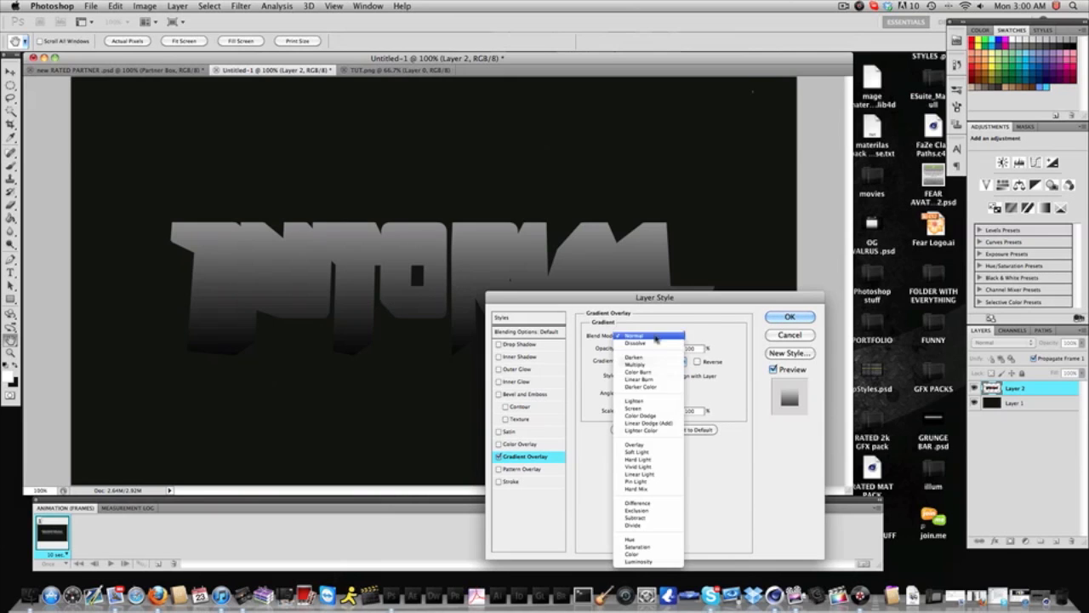
pyautogui.click(655, 443)
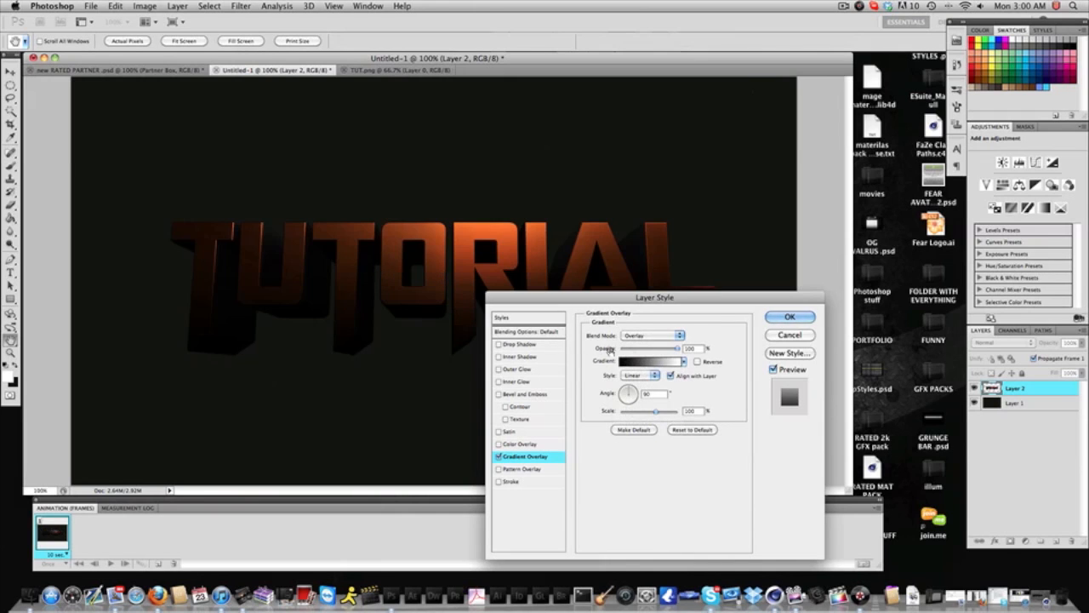
pyautogui.press('Return')
# - Reopen Layer 2's Gradient Overlay, reposition the gradient across the lettering and lower its opacity to about 75%
pyautogui.click(995, 541)
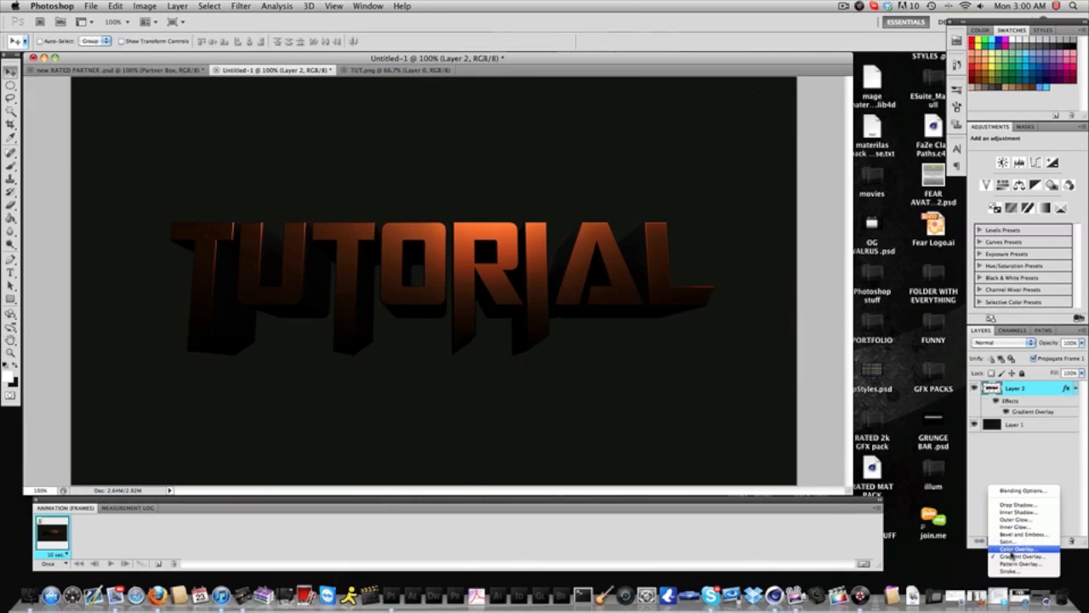
pyautogui.click(1012, 559)
pyautogui.moveTo(370, 248); pyautogui.dragTo(367, 271)
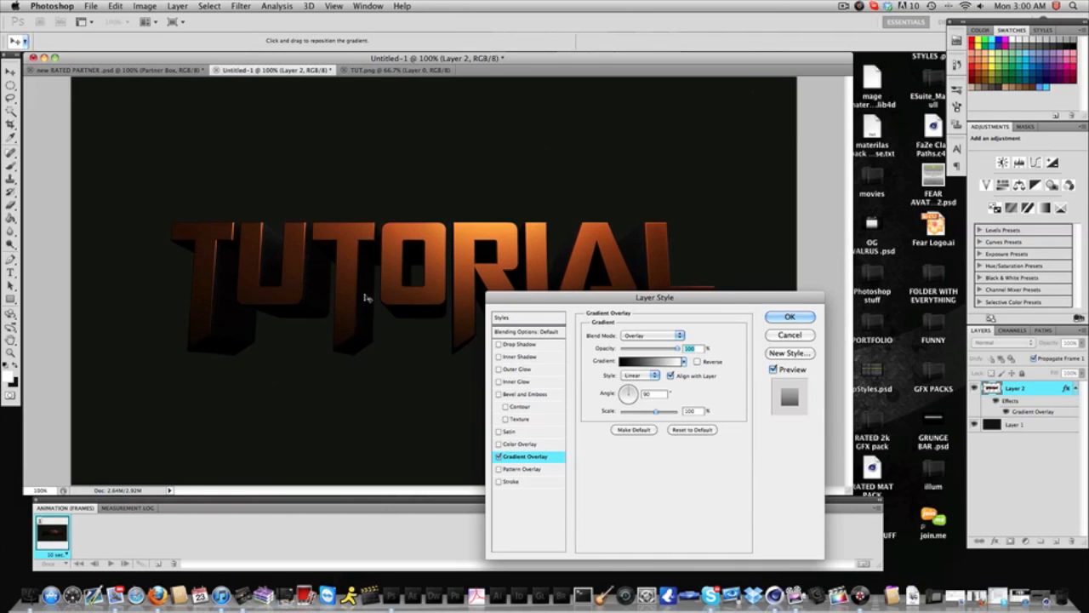
pyautogui.moveTo(679, 348); pyautogui.dragTo(666, 344)
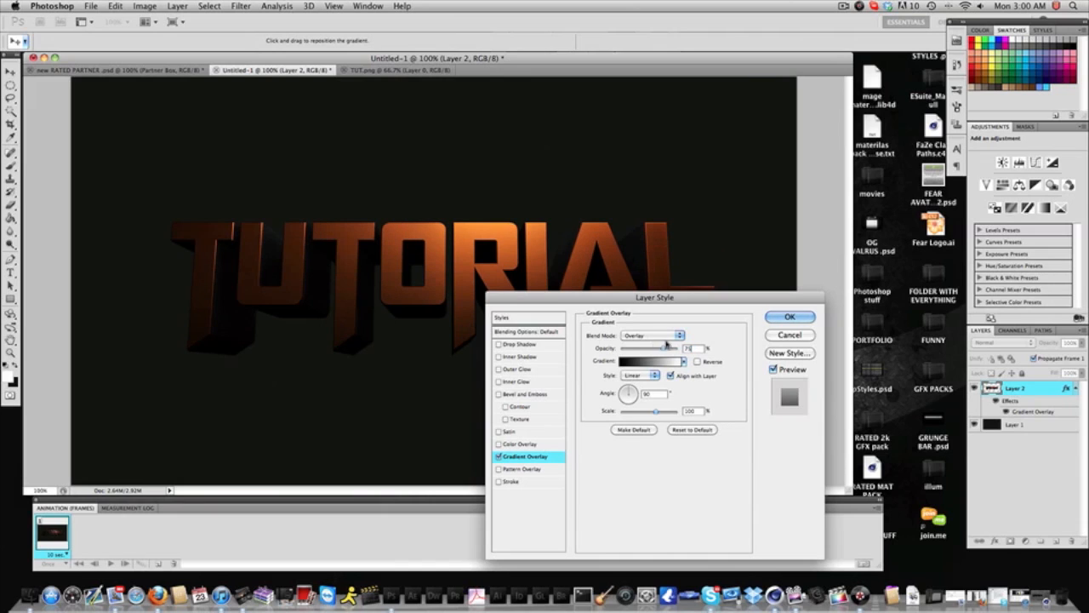
# - Add a white Inner Glow to the text with the Overlay blend mode at full opacity
pyautogui.click(511, 383)
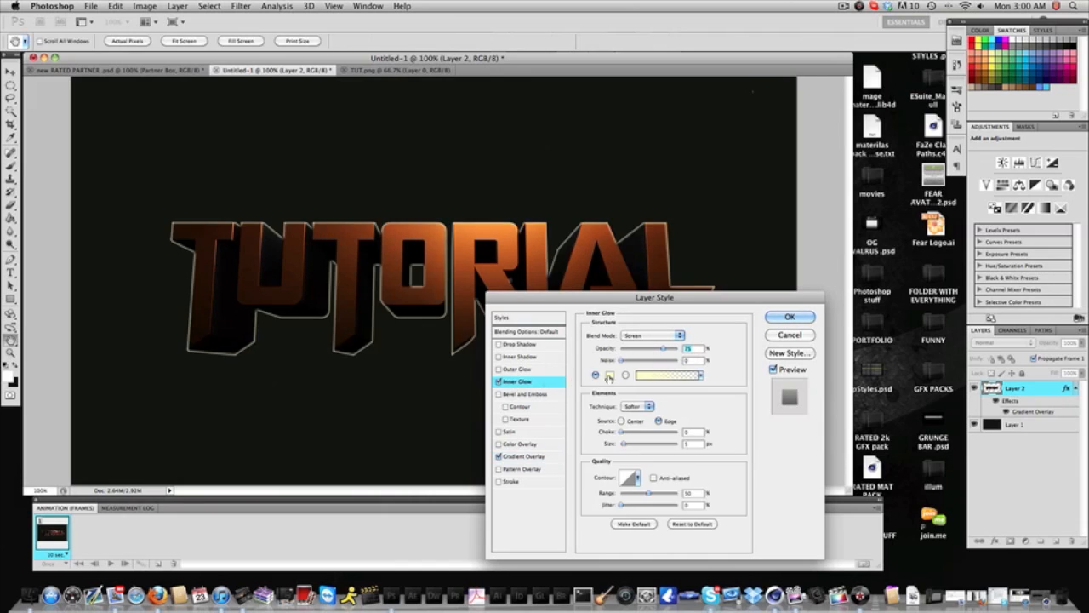
pyautogui.click(608, 378)
pyautogui.click(661, 275)
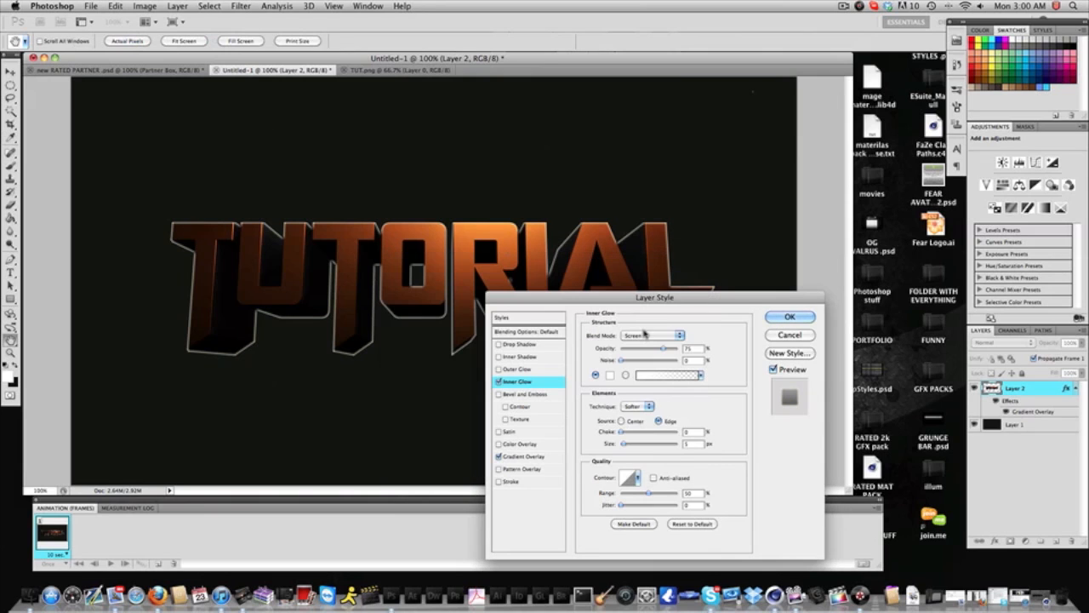
pyautogui.click(646, 335)
pyautogui.click(644, 376)
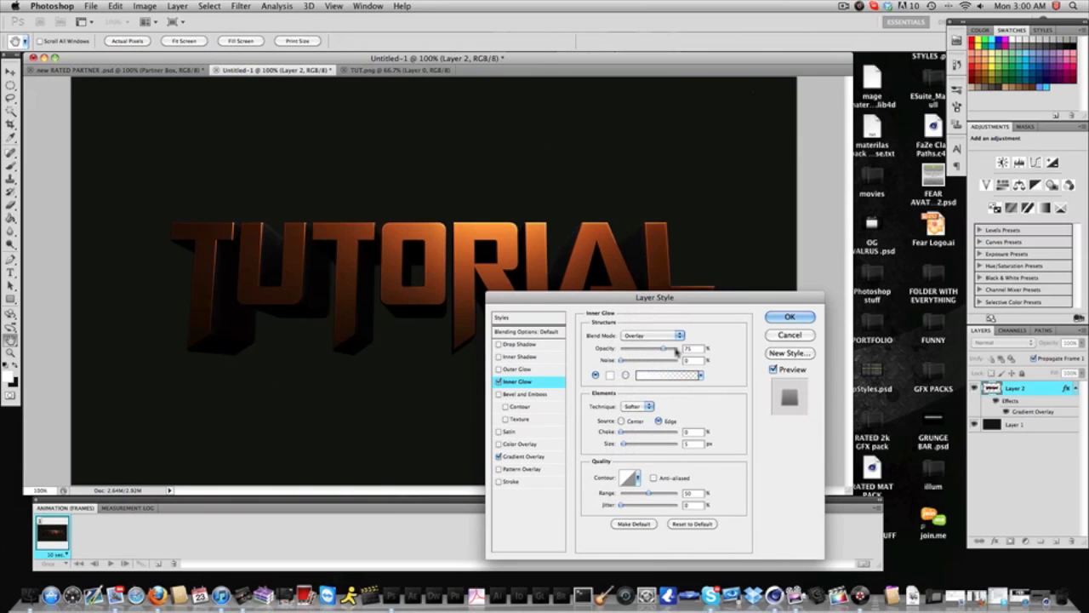
pyautogui.moveTo(665, 349); pyautogui.dragTo(716, 351)
# - Add a Drop Shadow to the text with 30% spread, 20 px size and full opacity, and apply the layer style
pyautogui.click(520, 345)
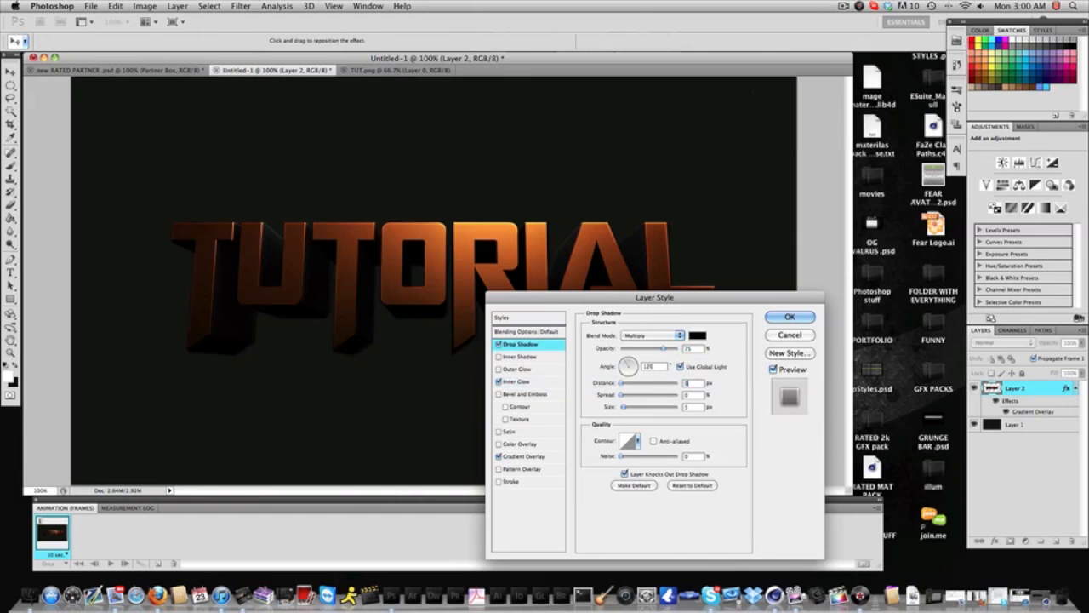
pyautogui.moveTo(691, 394); pyautogui.dragTo(668, 397)
pyautogui.write('30')
pyautogui.doubleClick(685, 407)
pyautogui.write('20')
pyautogui.moveTo(676, 351); pyautogui.dragTo(716, 352)
pyautogui.press('Return')
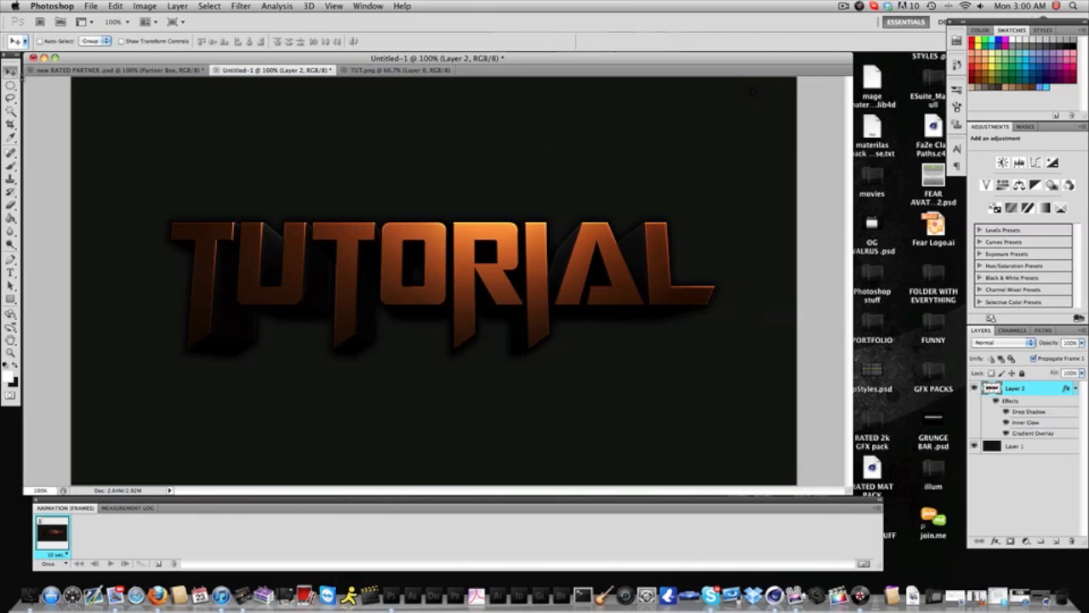
# - Move the text slightly lower on the canvas and close the TUT.png document
pyautogui.moveTo(425, 267)
pyautogui.mouseDown()
pyautogui.moveTo(421, 225)
pyautogui.moveTo(420, 280)
pyautogui.mouseUp()
pyautogui.press('e')
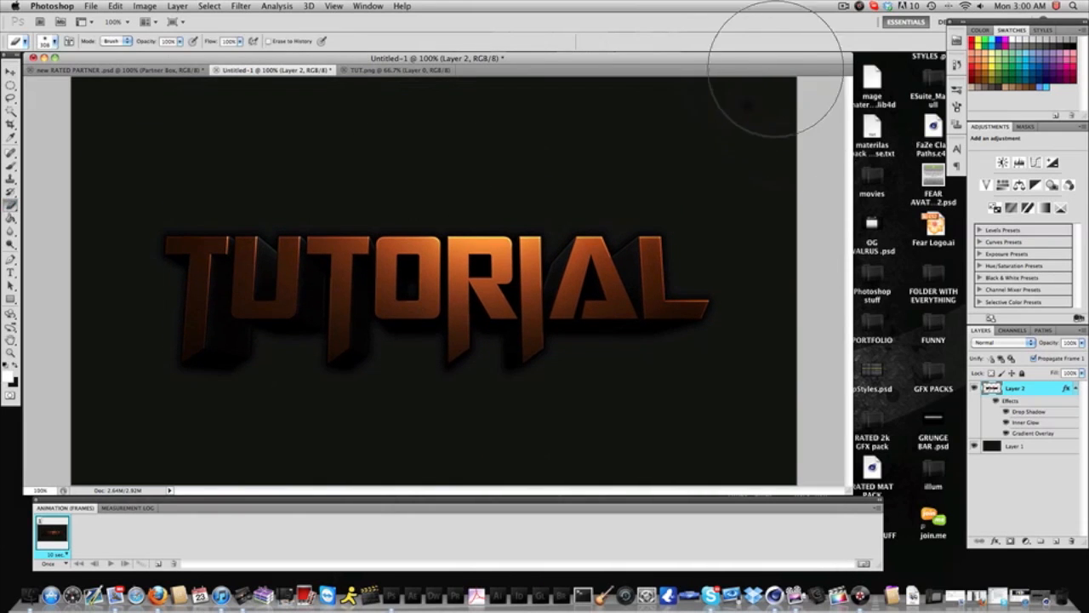
pyautogui.press('v')
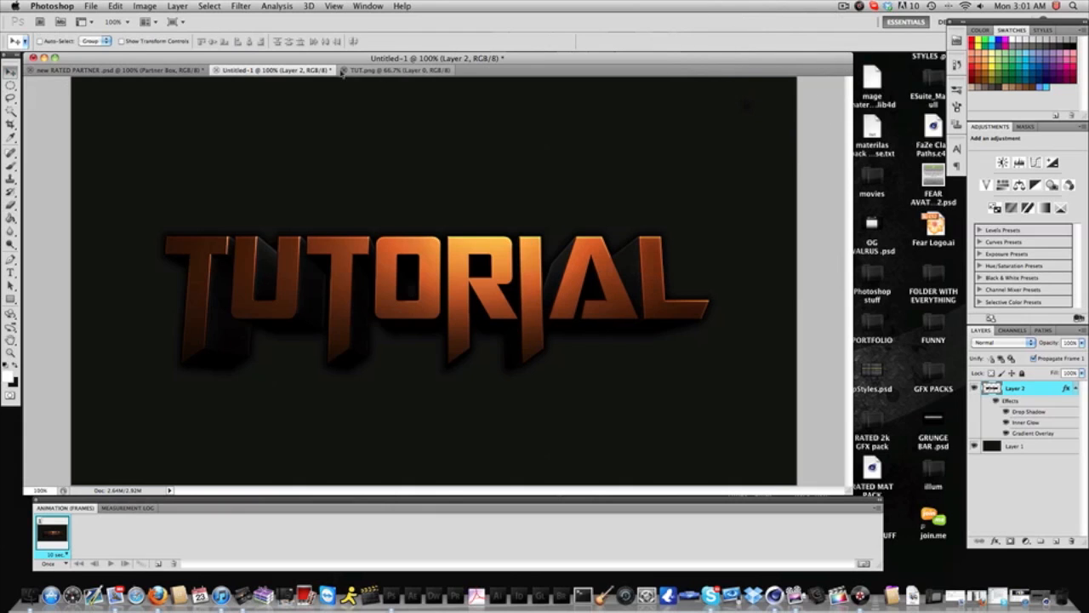
pyautogui.click(345, 69)
# - Open the shiny metallic texture image from the Textures folder inside RATED 2k GFX
pyautogui.click(90, 6)
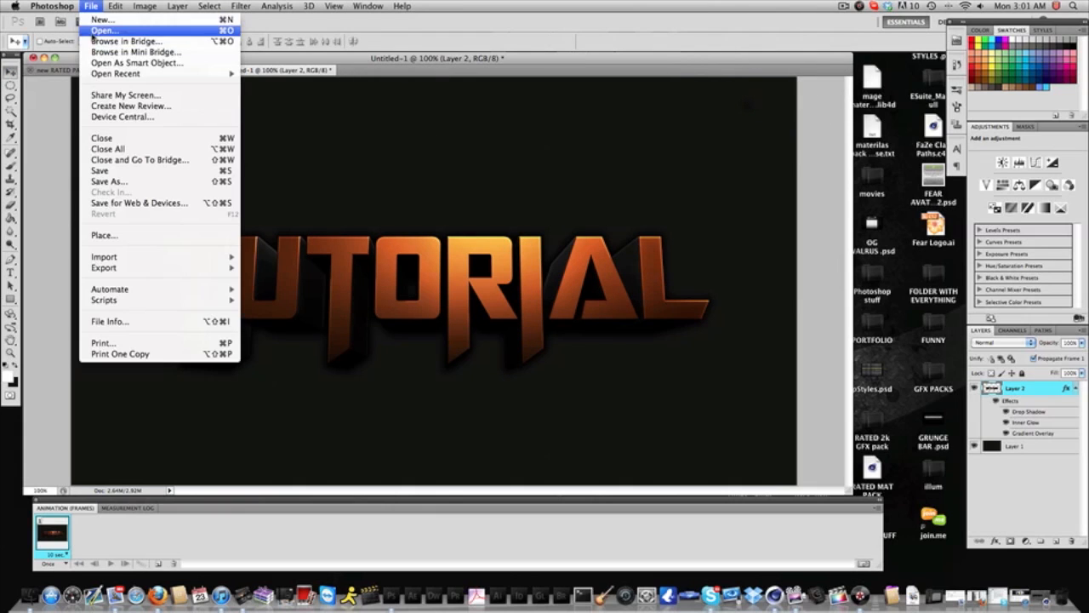
pyautogui.click(91, 31)
pyautogui.scroll(-5, 430, 243)
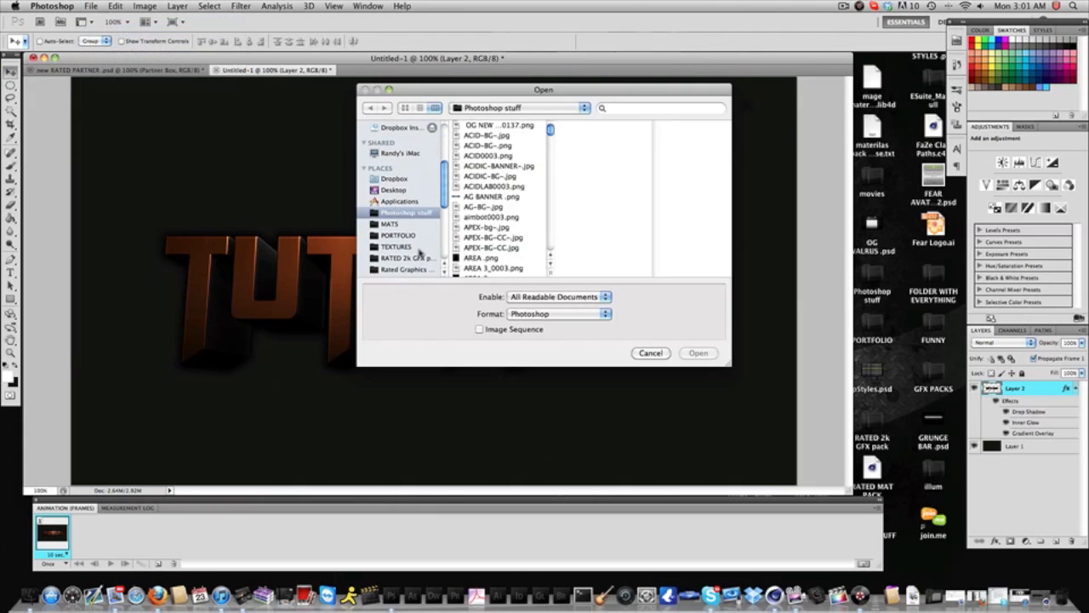
pyautogui.click(417, 247)
pyautogui.click(416, 257)
pyautogui.scroll(-3, 415, 257)
pyautogui.click(477, 247)
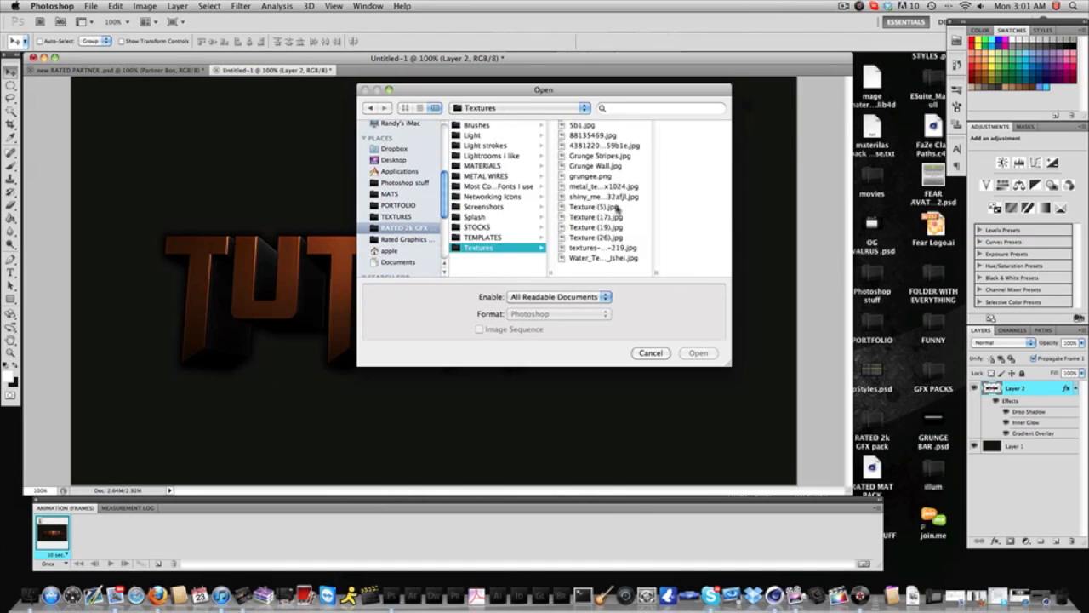
pyautogui.click(618, 208)
pyautogui.click(579, 197)
pyautogui.doubleClick(579, 197)
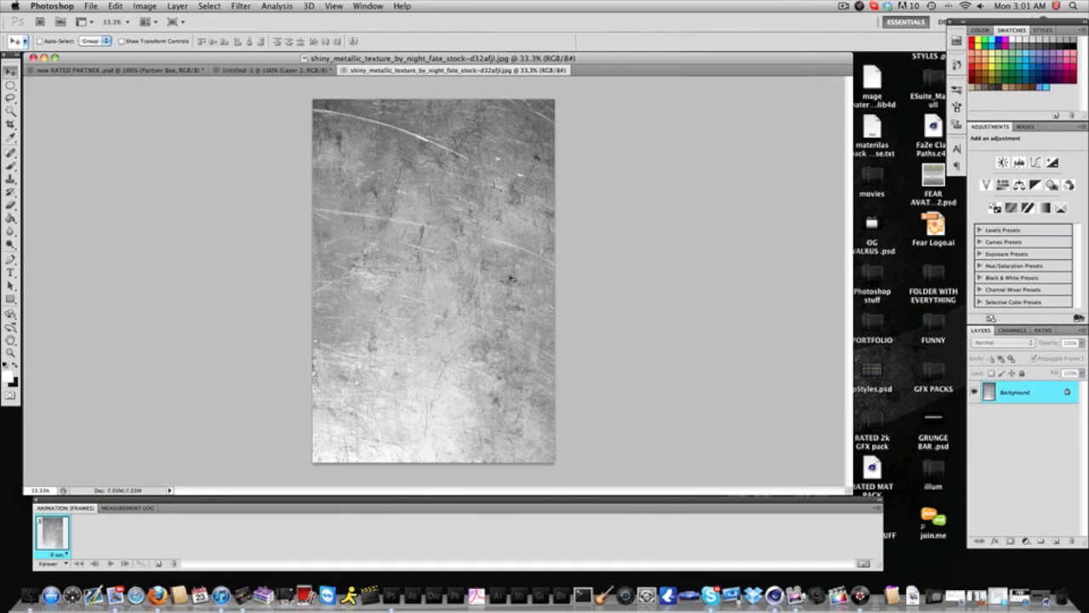
# - Bring the metallic texture into Untitled-1, cover the canvas with it, clip it to Layer 2 and collapse that layer's effects list
pyautogui.moveTo(270, 70); pyautogui.dragTo(351, 243)
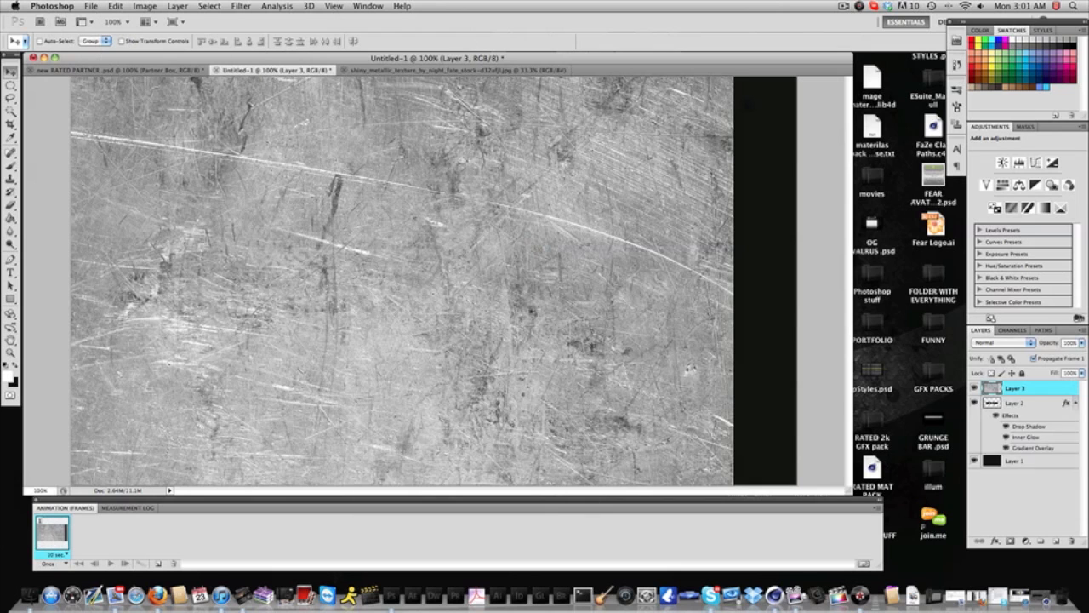
pyautogui.moveTo(582, 351); pyautogui.dragTo(646, 422)
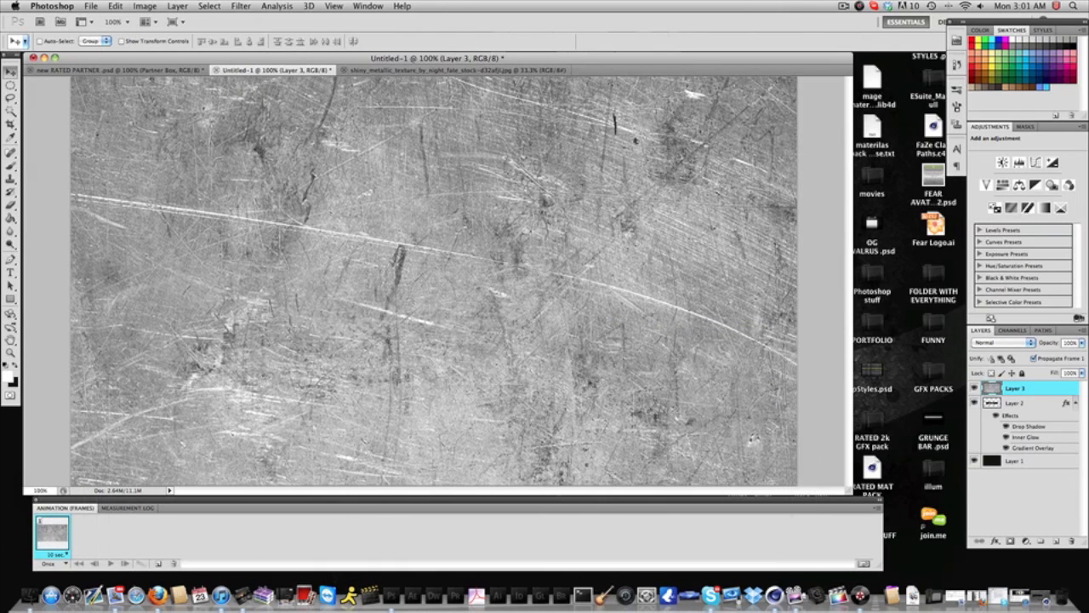
pyautogui.keyDown('alt'); pyautogui.click(1029, 395); pyautogui.keyUp('alt')
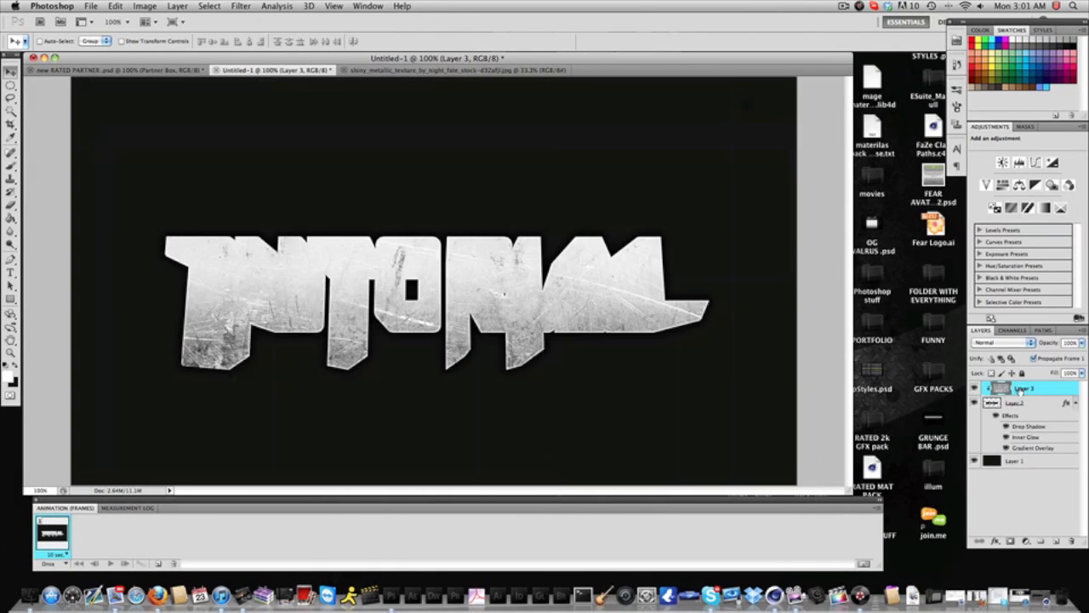
pyautogui.click(1076, 405)
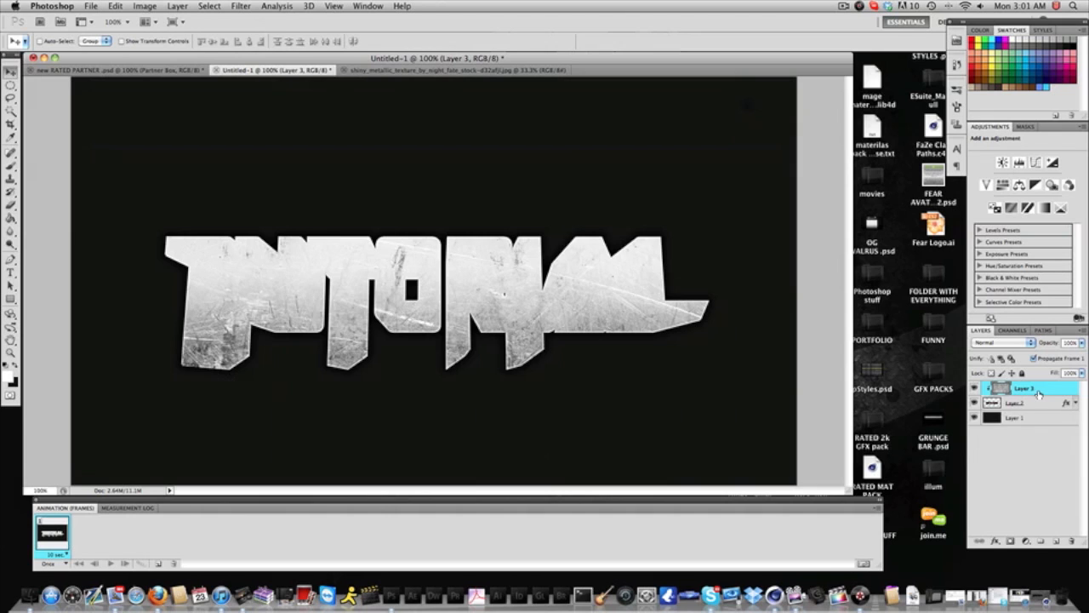
# - Set the texture on Layer 3 to Overlay blending at 50% opacity and reposition it over the lettering
pyautogui.click(1003, 343)
pyautogui.click(993, 452)
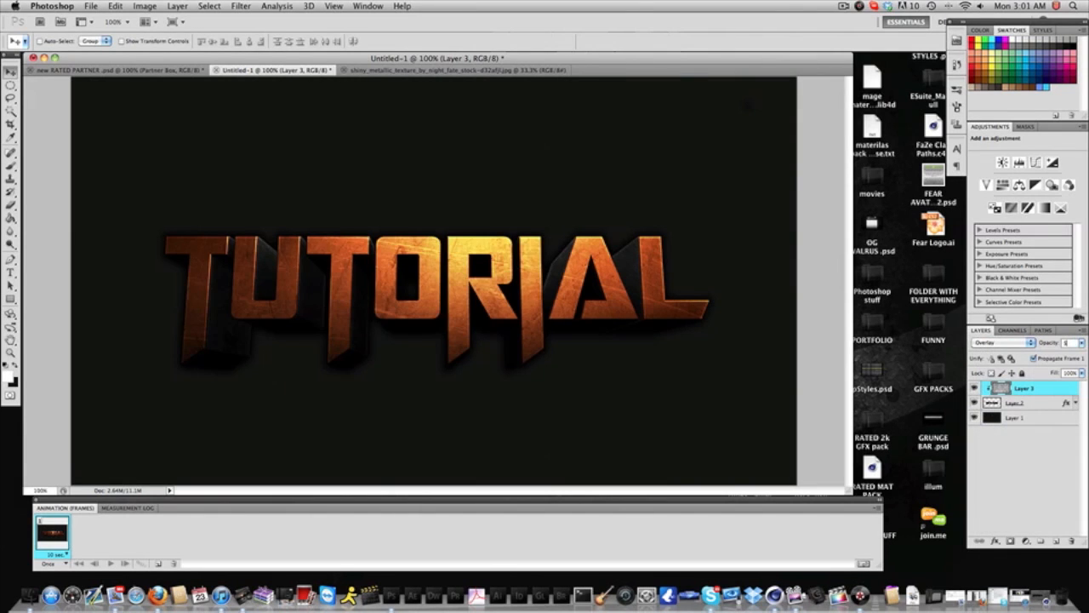
pyautogui.press('5')
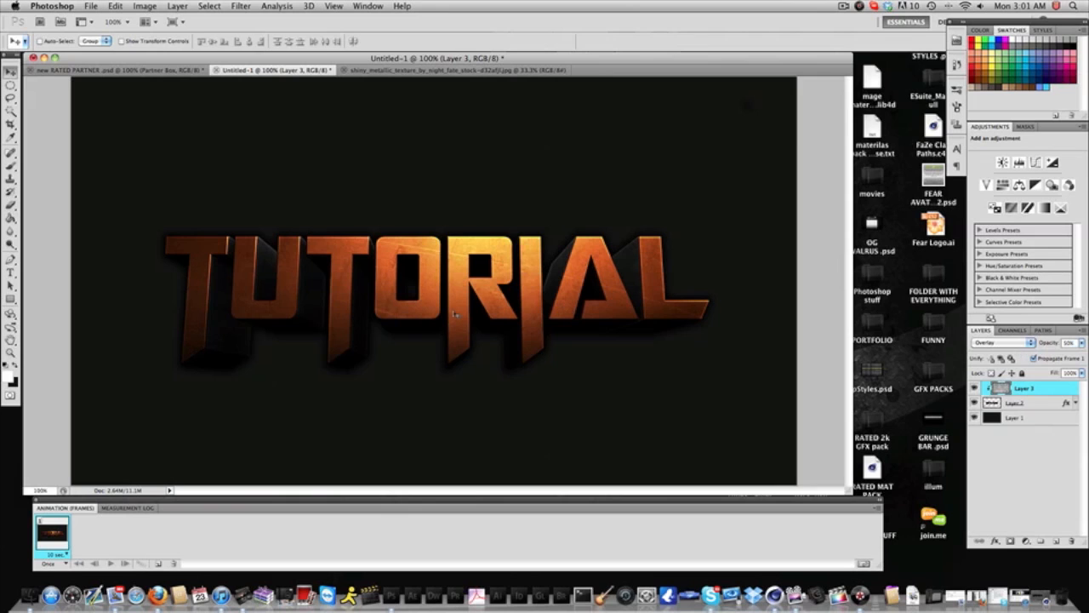
pyautogui.moveTo(525, 308); pyautogui.dragTo(469, 316)
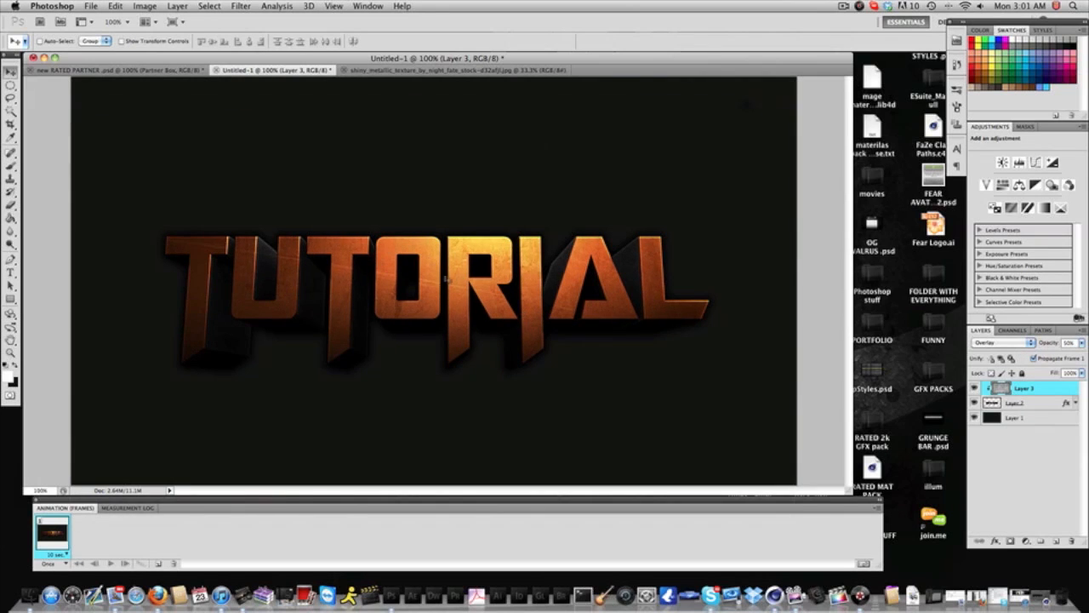
# - Close the metallic texture document, then hide the text on Layer 2 and make Layer 1 active
pyautogui.click(352, 70)
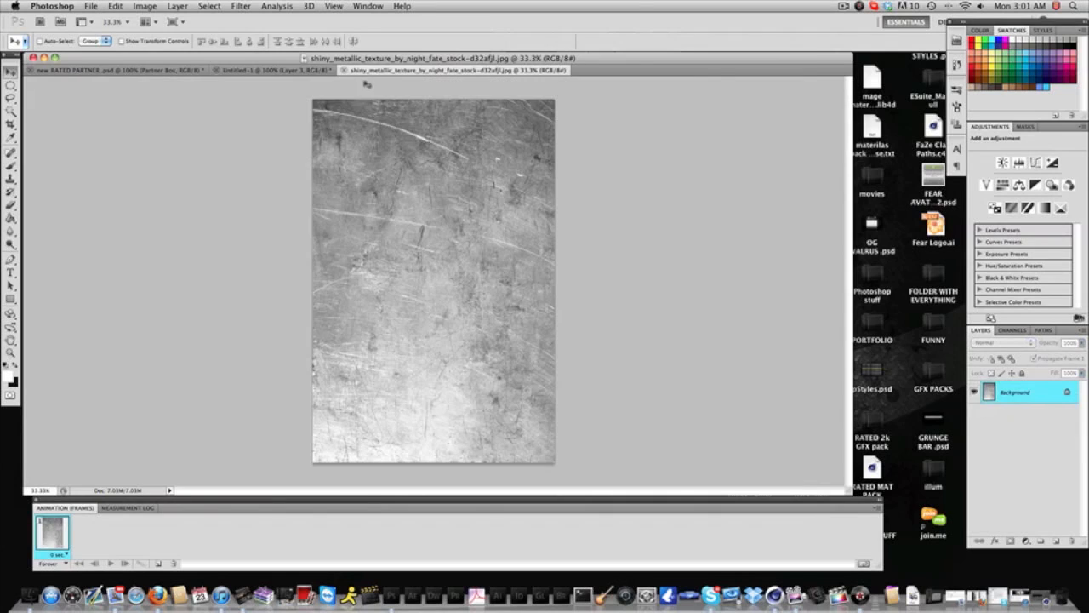
pyautogui.click(344, 69)
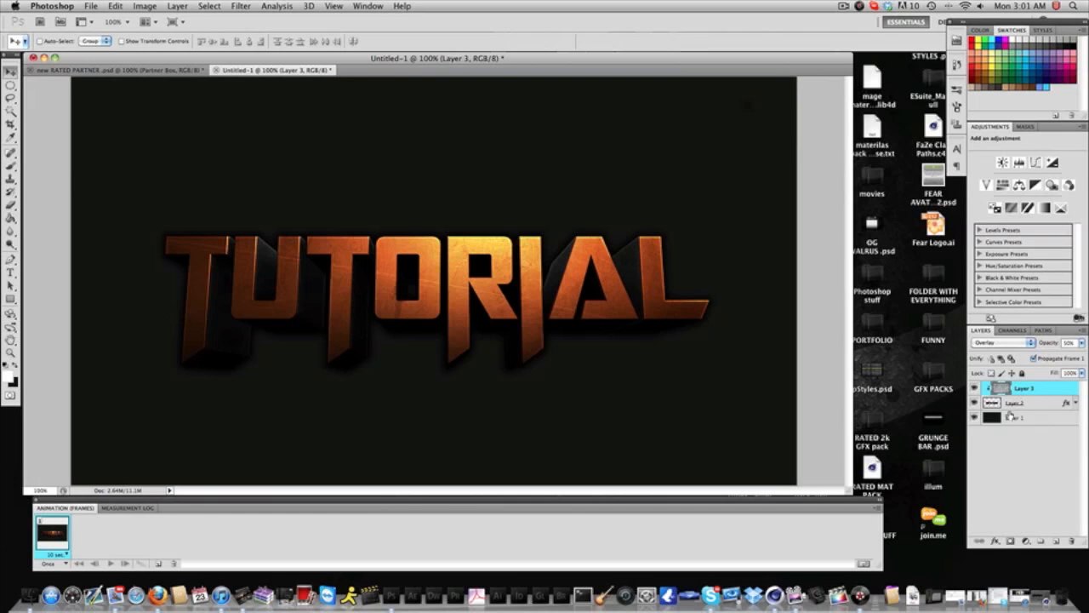
pyautogui.click(975, 403)
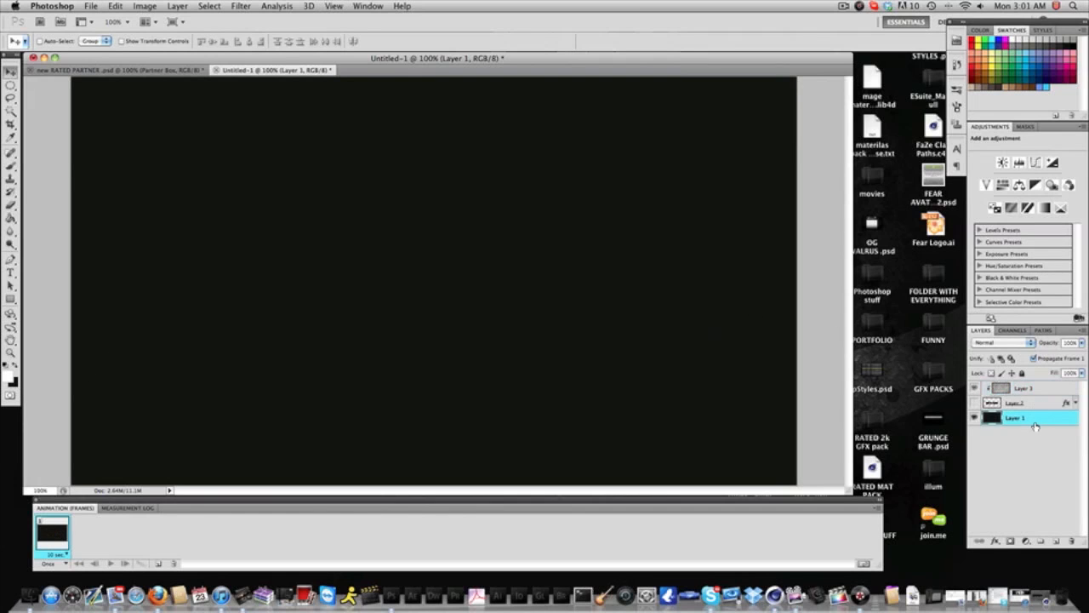
# - Switch to Cinema 4D and delete both existing TUTORIAL MoText objects from the light studio scene
pyautogui.click(1038, 596)
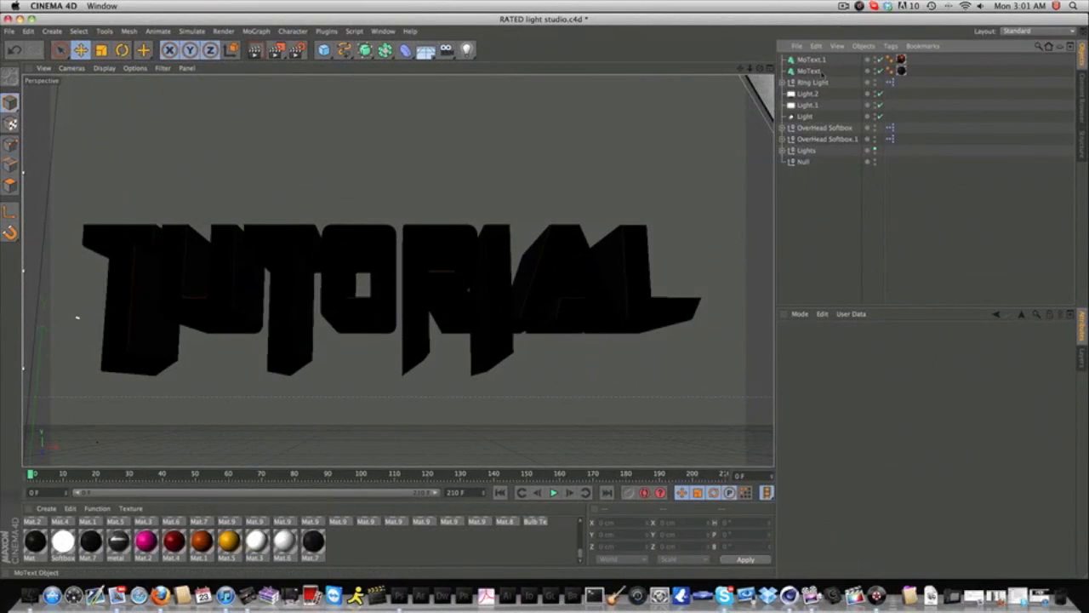
pyautogui.click(77, 318)
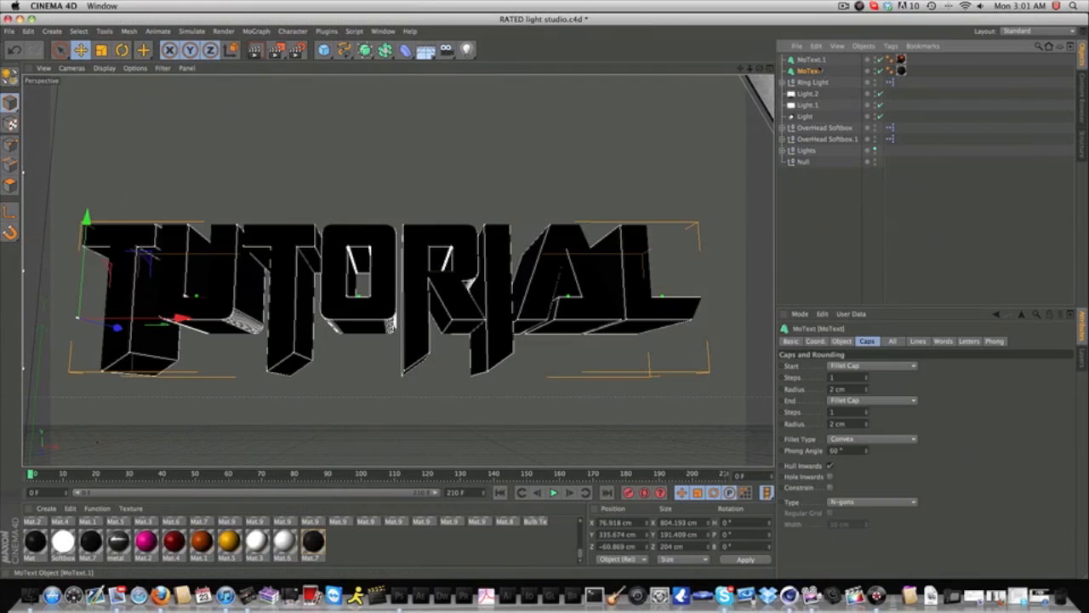
pyautogui.click(931, 7)
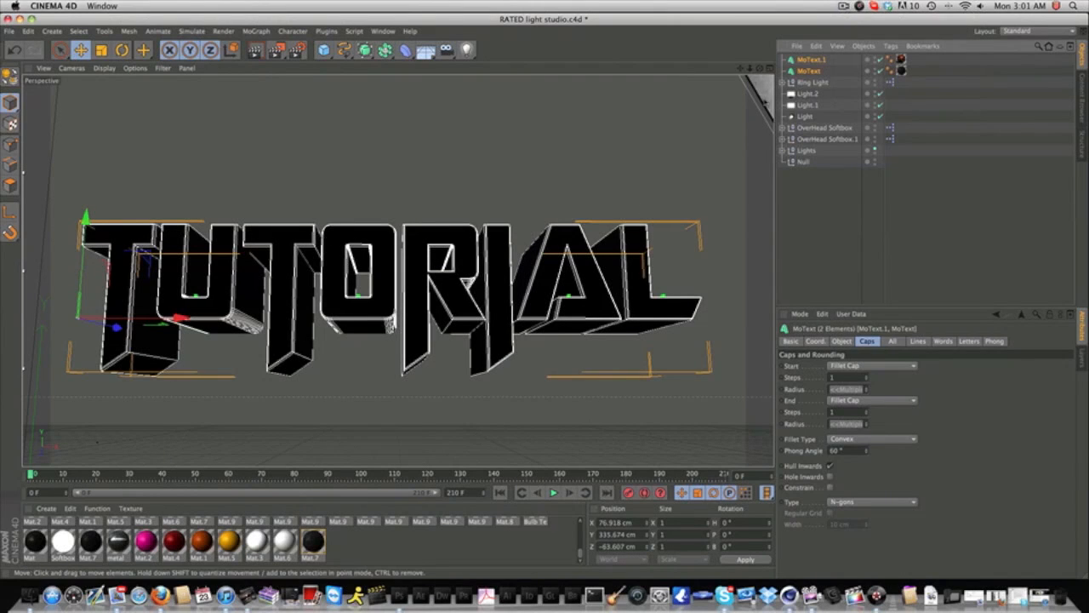
pyautogui.click(808, 71)
pyautogui.click(814, 61)
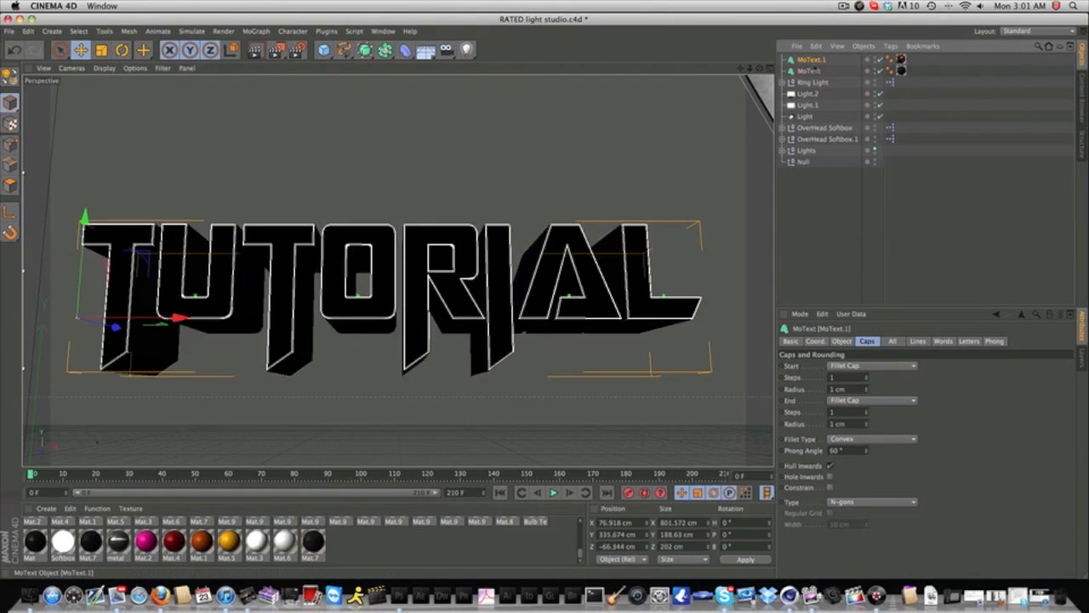
pyautogui.click(810, 71)
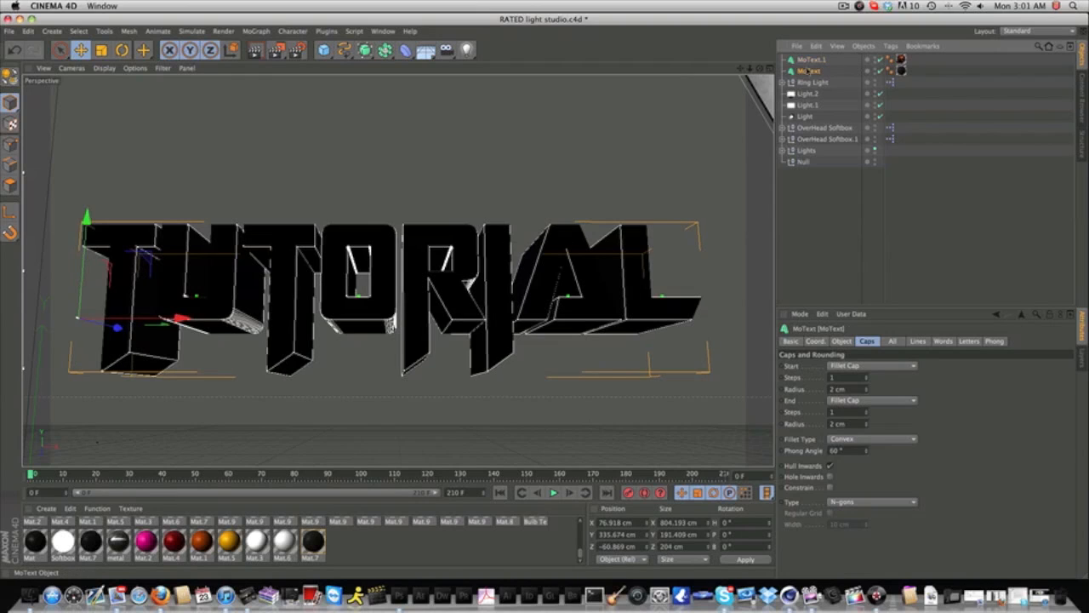
pyautogui.click(817, 61)
pyautogui.keyDown('shift'); pyautogui.click(810, 72); pyautogui.keyUp('shift')
pyautogui.press('Delete')
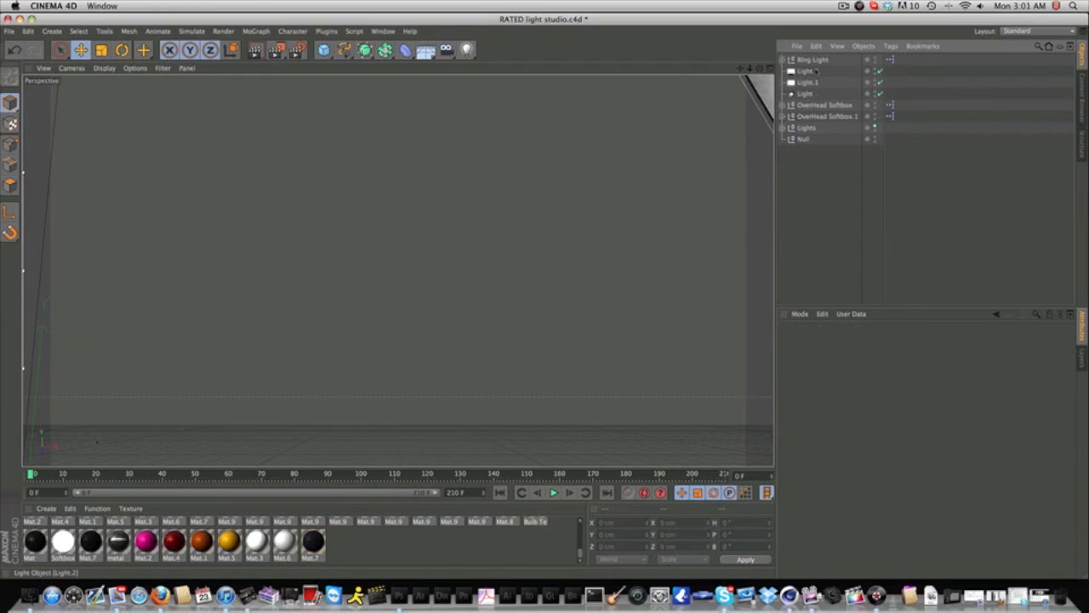
# - Add a new MoText object reading TUTORIAL with a depth of 200 and centre it in the view
pyautogui.click(258, 32)
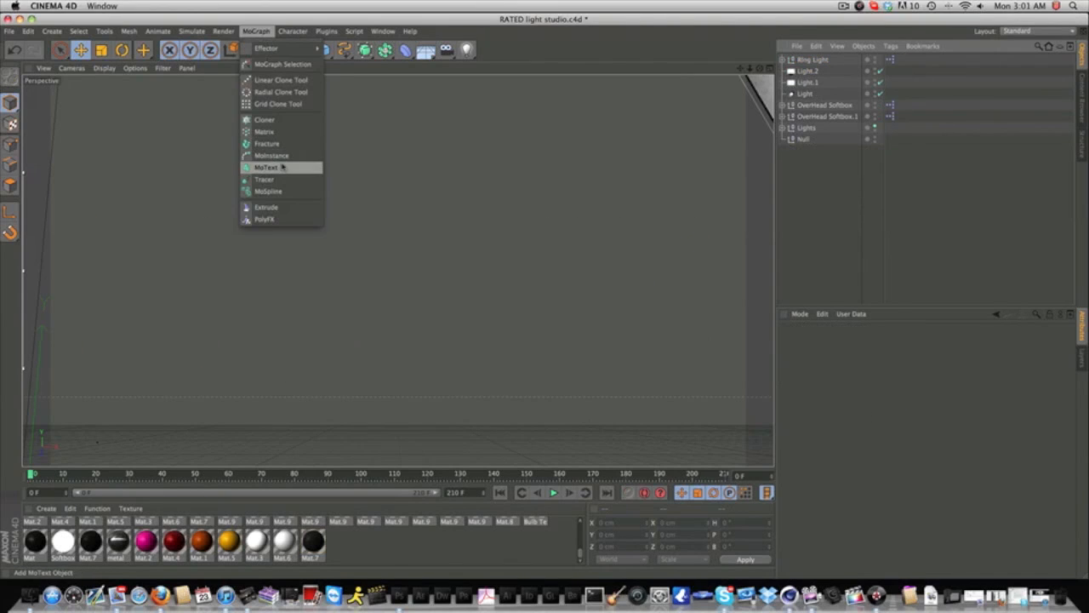
pyautogui.click(284, 168)
pyautogui.moveTo(447, 139); pyautogui.dragTo(362, 165)
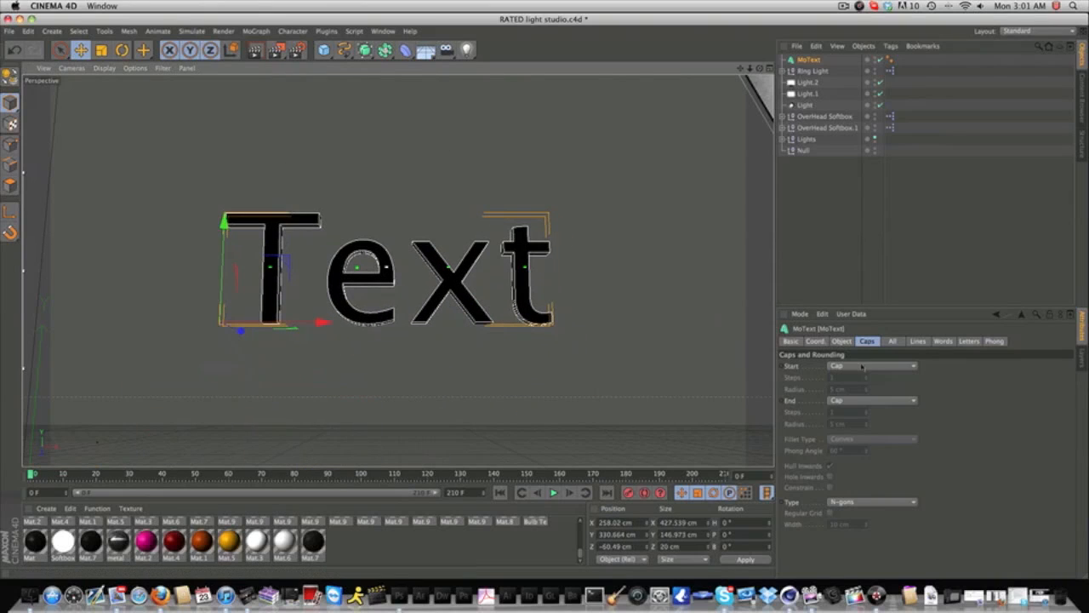
pyautogui.click(843, 341)
pyautogui.doubleClick(808, 393)
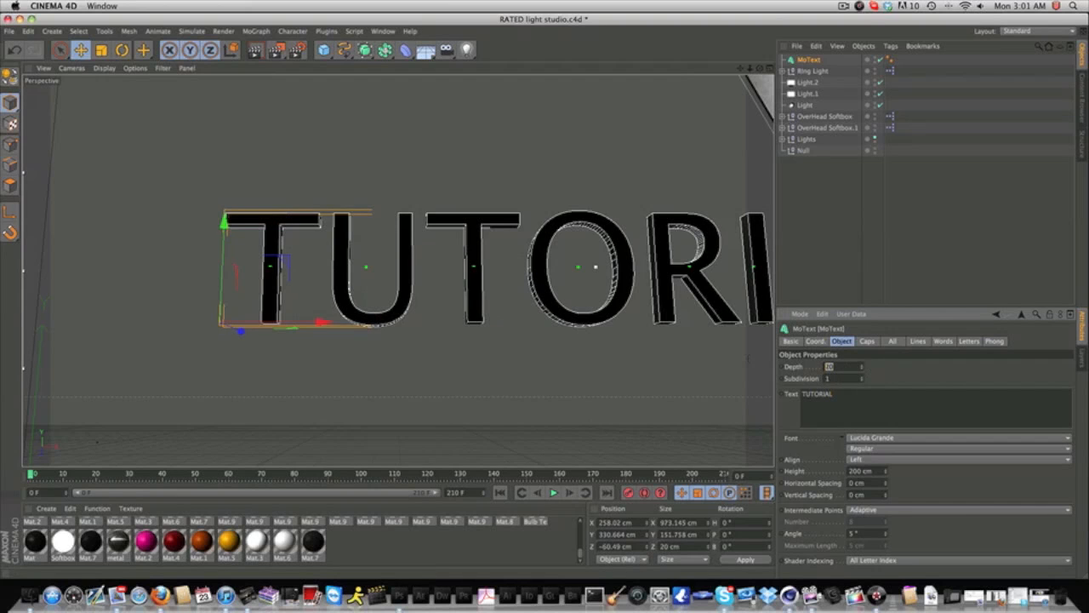
pyautogui.press('Return')
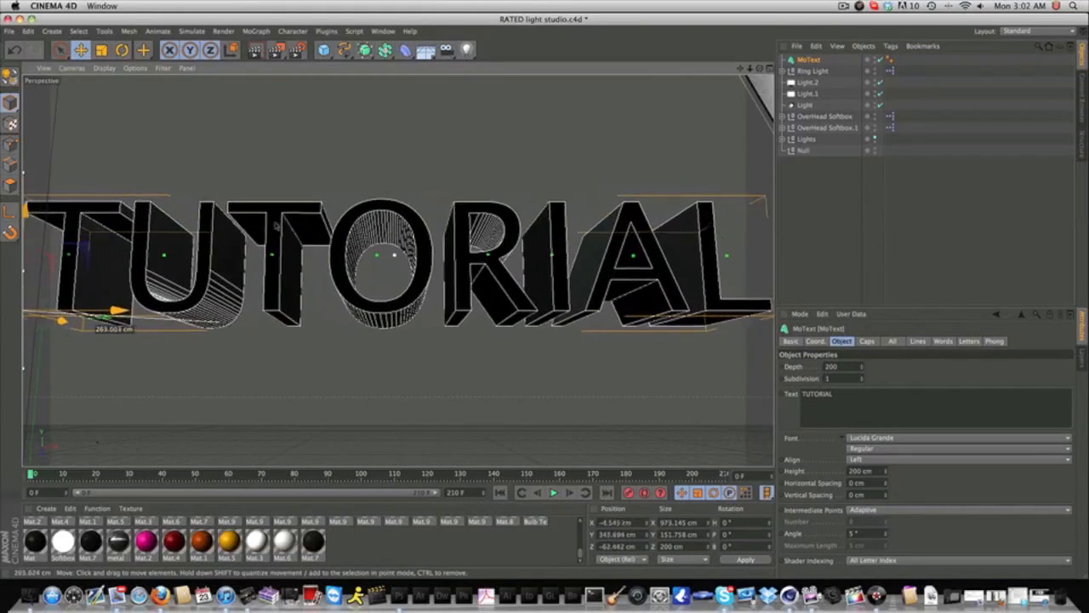
# - Try other fonts on the TUTORIAL text, ending with Dev Gothic
pyautogui.click(872, 438)
pyautogui.scroll(15, 877, 470)
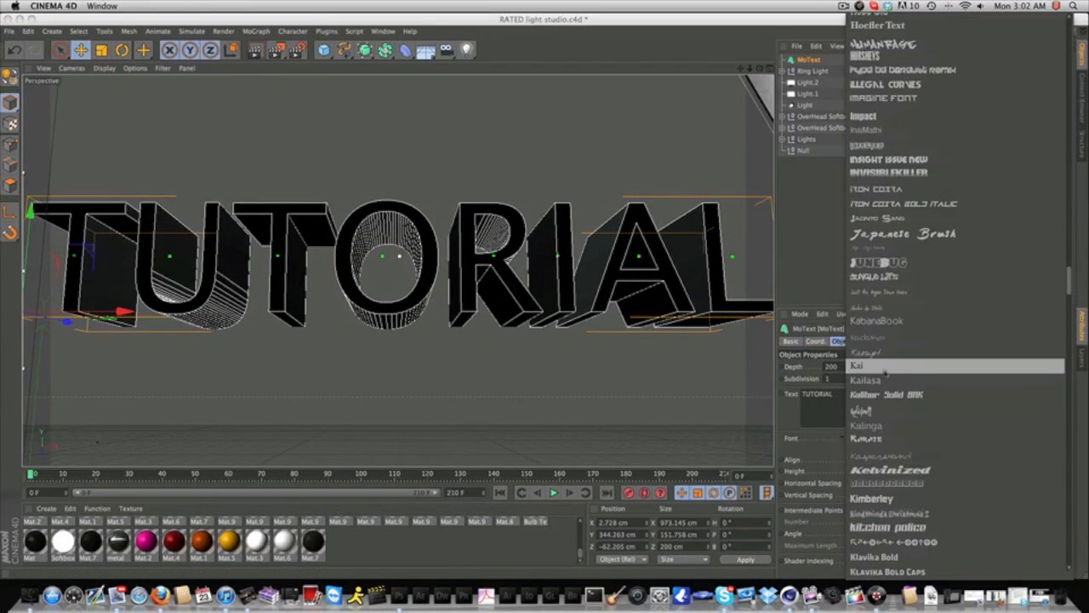
pyautogui.scroll(20, 882, 159)
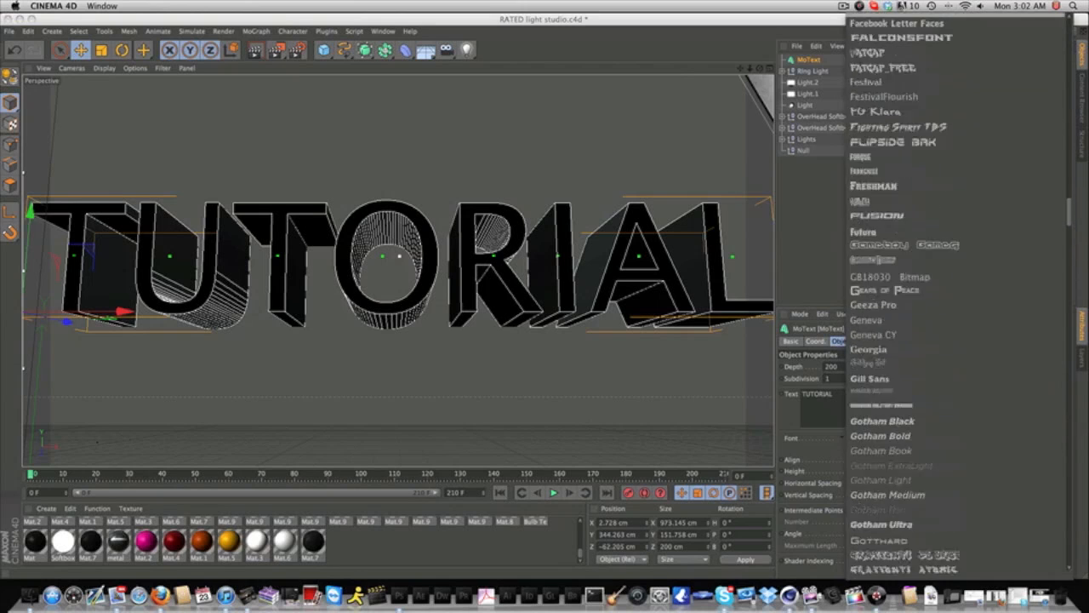
pyautogui.scroll(12, 881, 106)
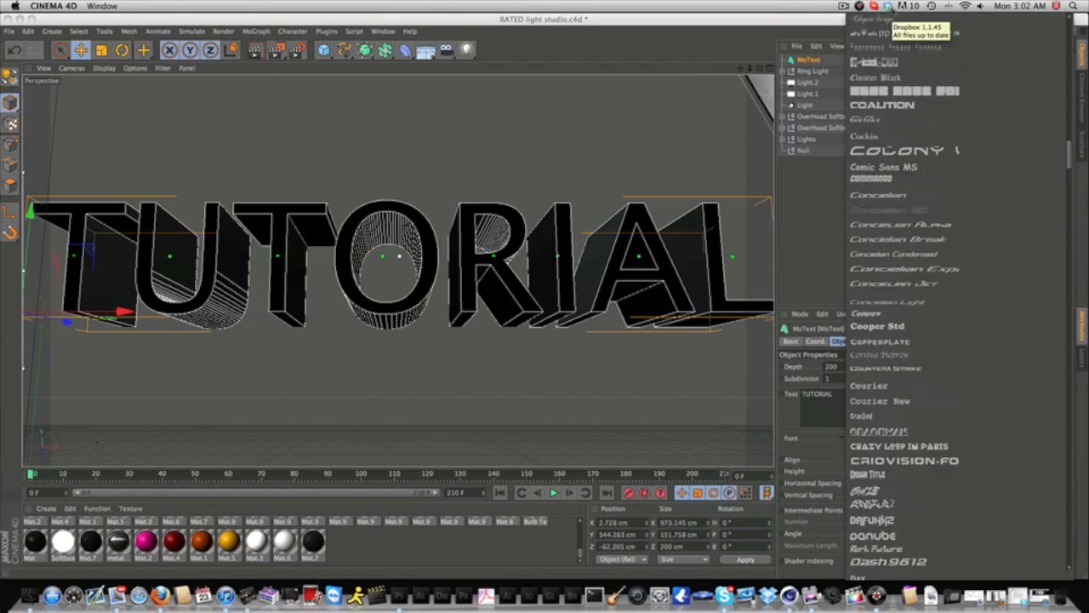
pyautogui.scroll(-10, 900, 565)
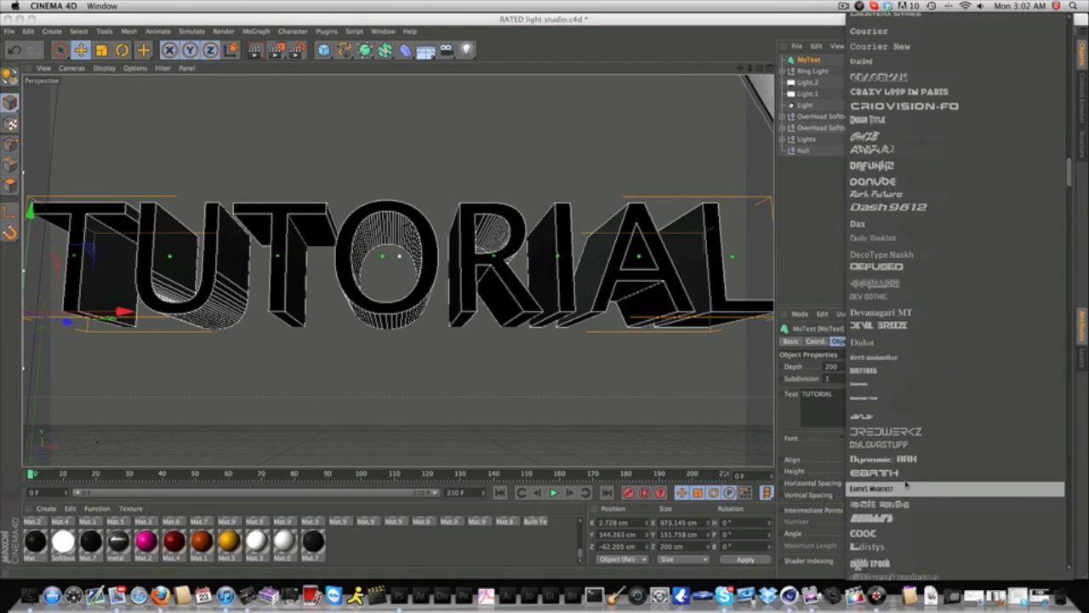
pyautogui.click(885, 537)
pyautogui.click(886, 437)
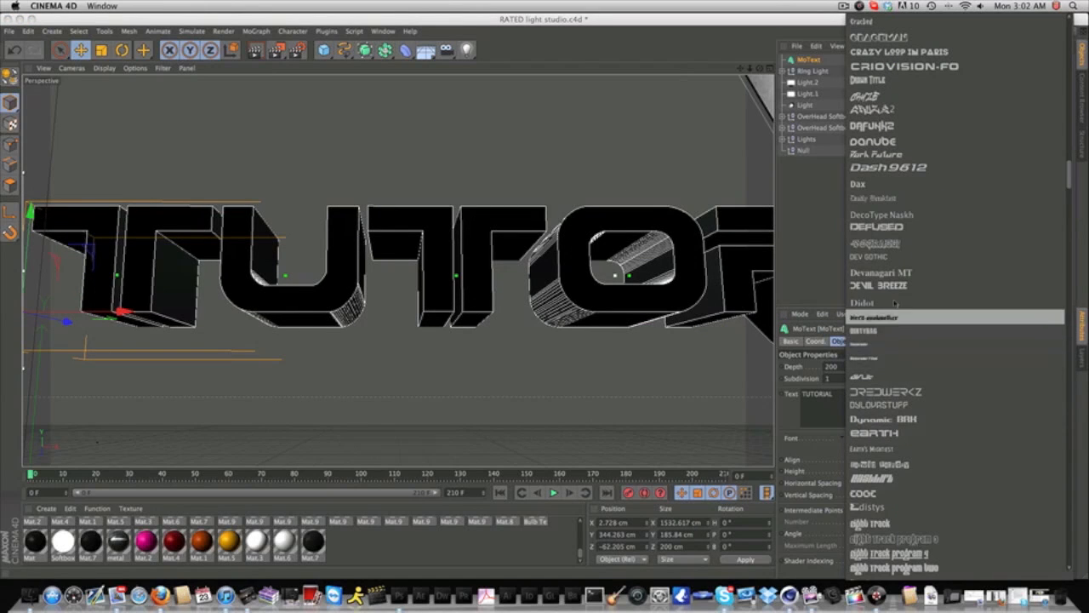
pyautogui.click(885, 256)
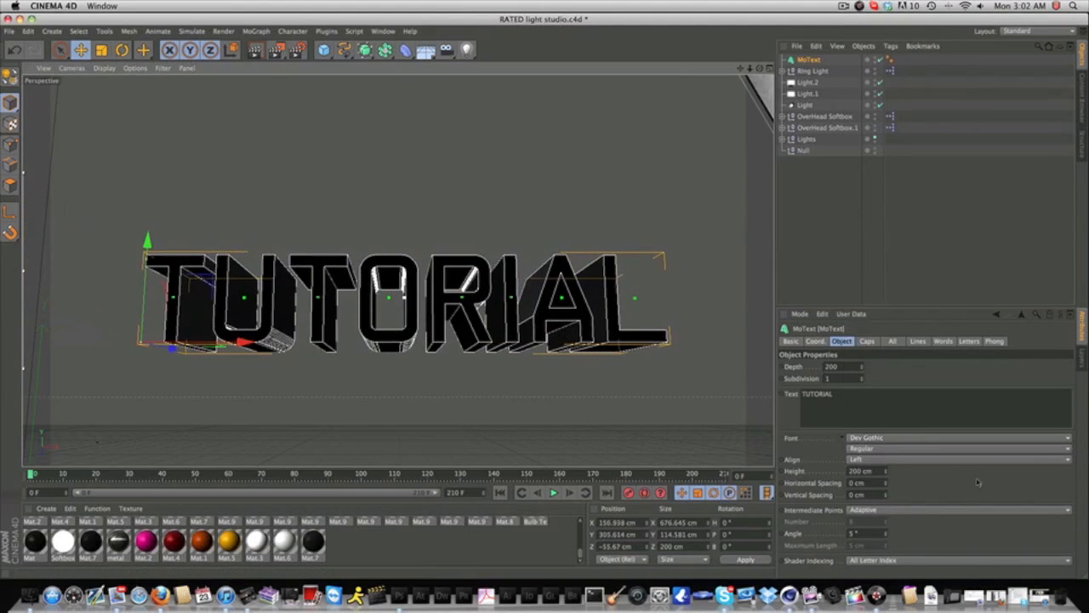
# - Set the TUTORIAL text's font to Facebook Letter Faces and its height to 175 cm
pyautogui.click(902, 438)
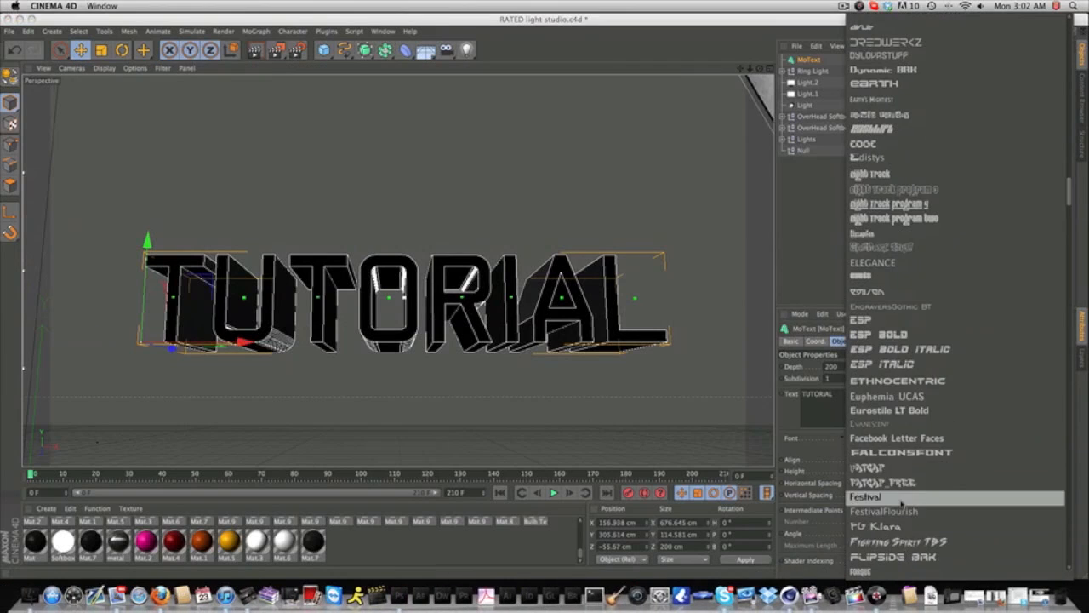
pyautogui.click(909, 438)
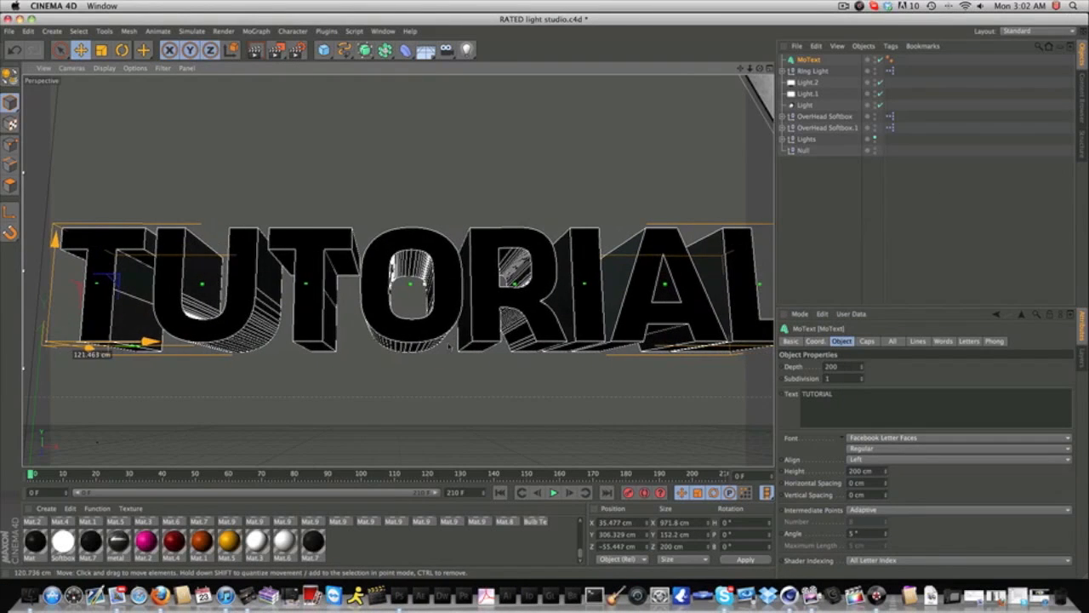
pyautogui.moveTo(874, 471); pyautogui.dragTo(813, 476)
pyautogui.write('1')
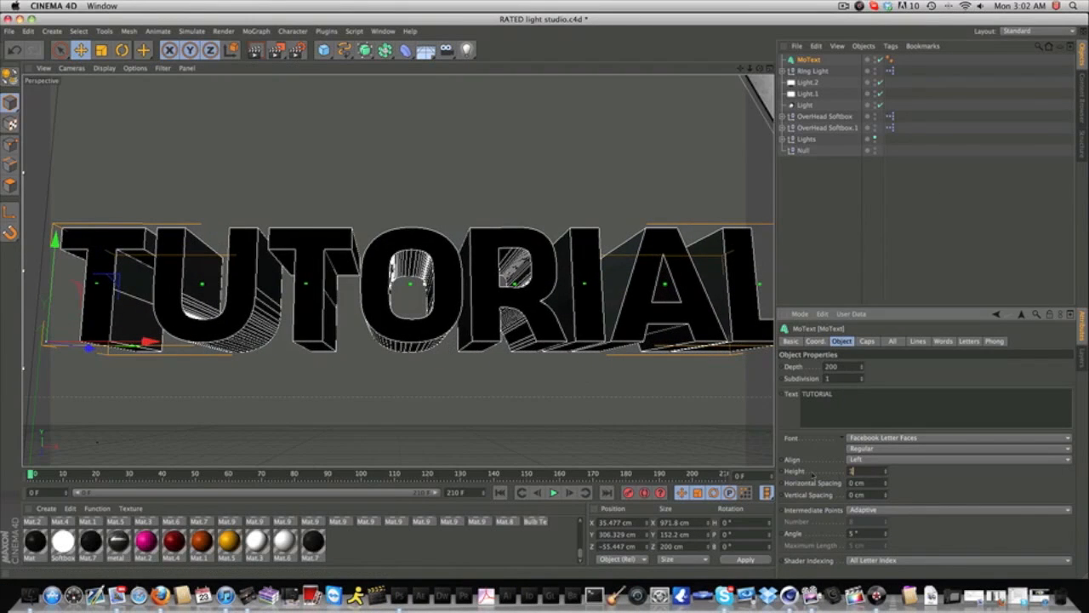
pyautogui.write('75')
pyautogui.press('Return')
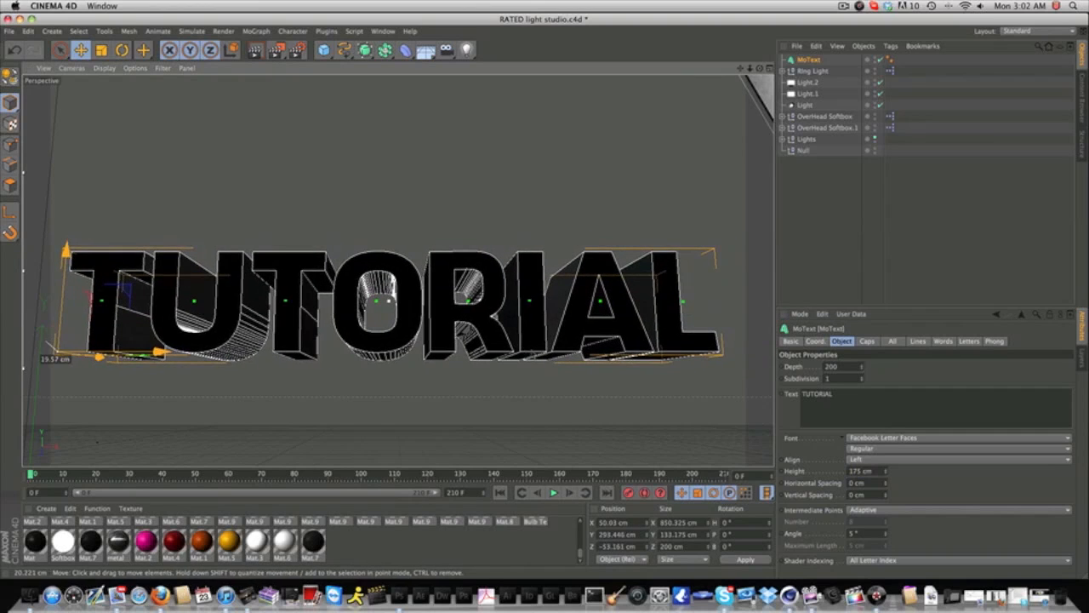
# - Set both the start and end caps of the TUTORIAL text to Fillet Cap
pyautogui.click(868, 340)
pyautogui.click(873, 365)
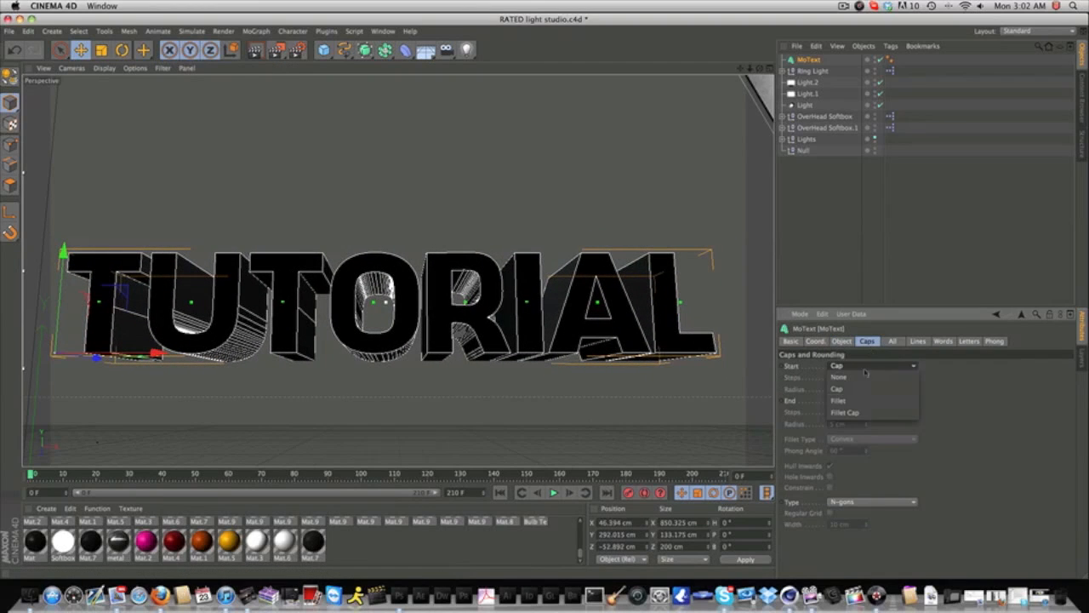
pyautogui.click(859, 413)
pyautogui.click(868, 400)
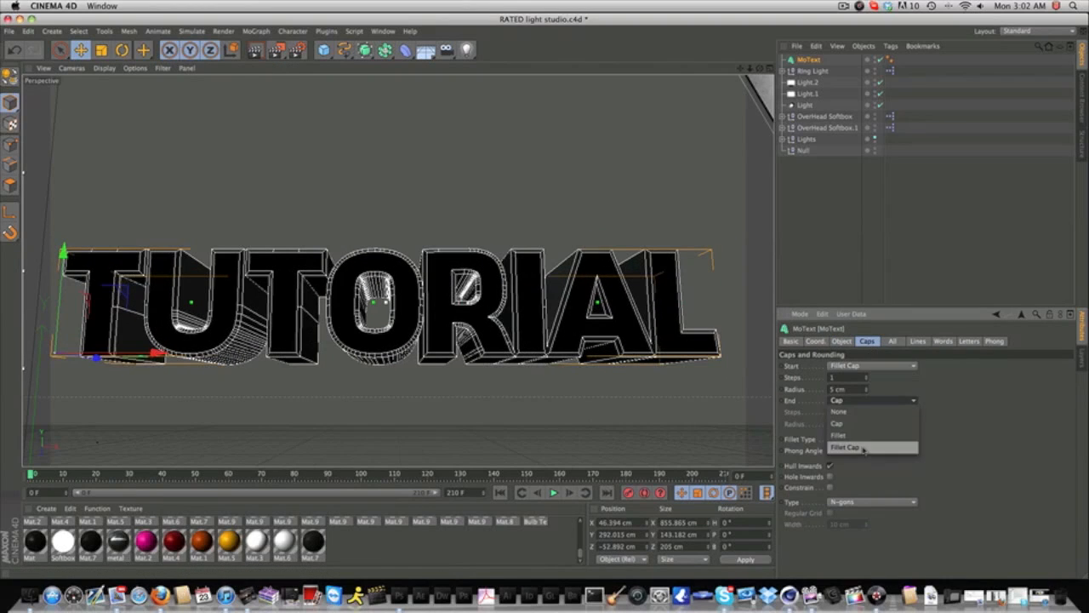
pyautogui.click(865, 446)
# - Set the start and end fillet radius to 4 cm and shift the text slightly sideways along X
pyautogui.doubleClick(839, 389)
pyautogui.write('4')
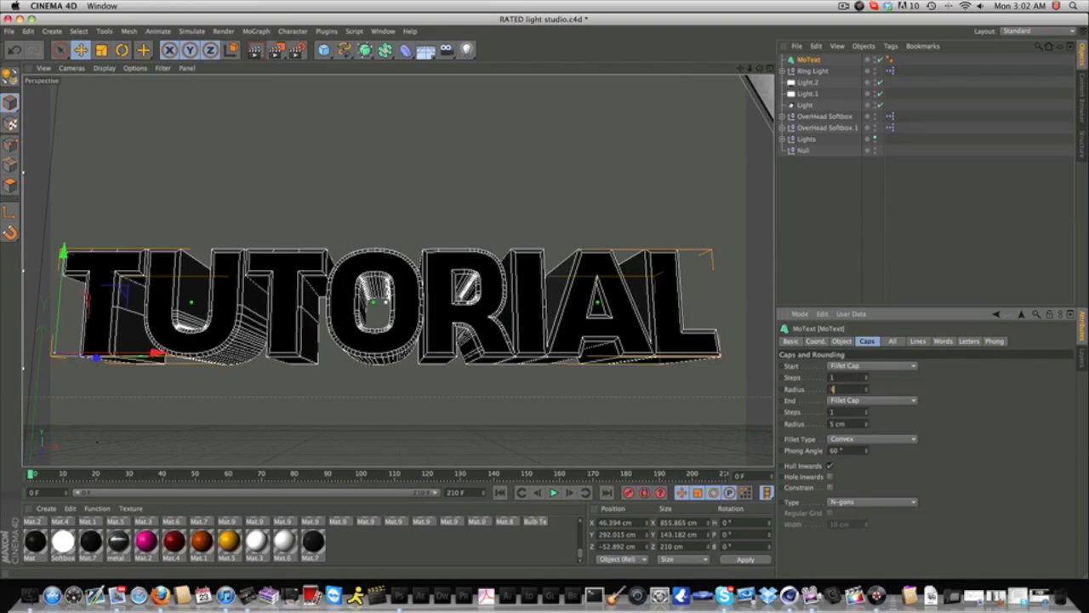
pyautogui.moveTo(853, 425); pyautogui.dragTo(785, 422)
pyautogui.write('4')
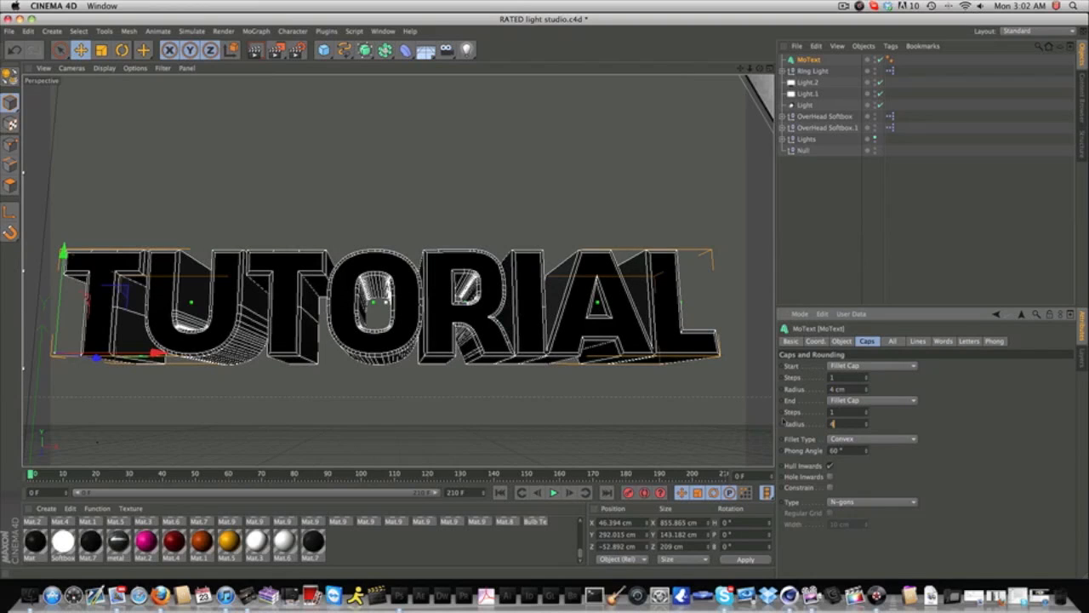
pyautogui.click(991, 388)
pyautogui.moveTo(462, 303); pyautogui.dragTo(484, 301)
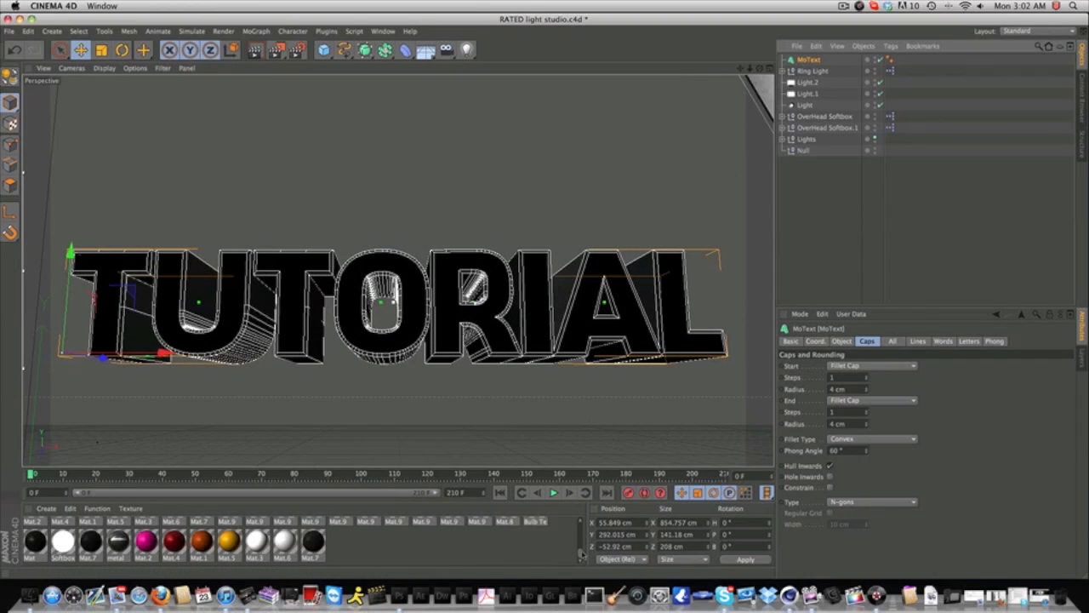
# - Apply the purple Mat.11 material to the MoText object
pyautogui.scroll(2, 582, 551)
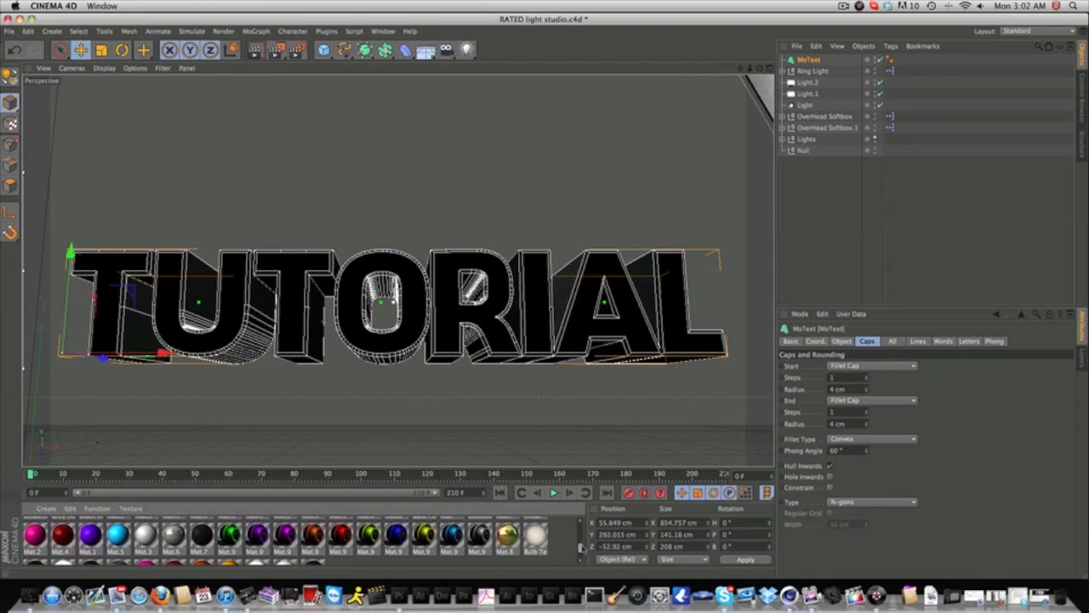
pyautogui.click(314, 532)
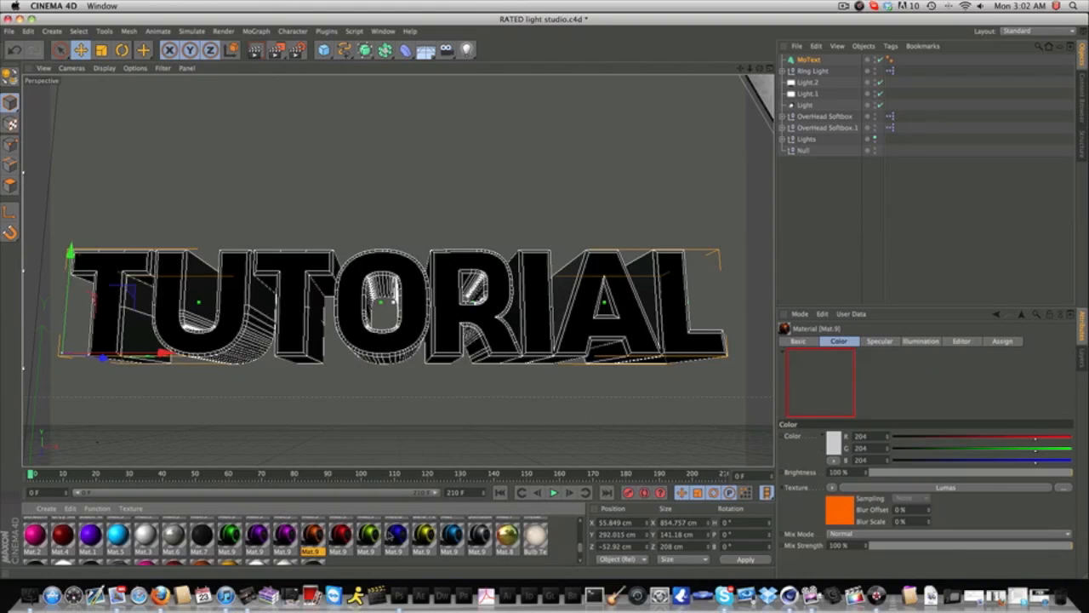
pyautogui.scroll(-2, 313, 537)
pyautogui.moveTo(153, 535); pyautogui.dragTo(809, 62)
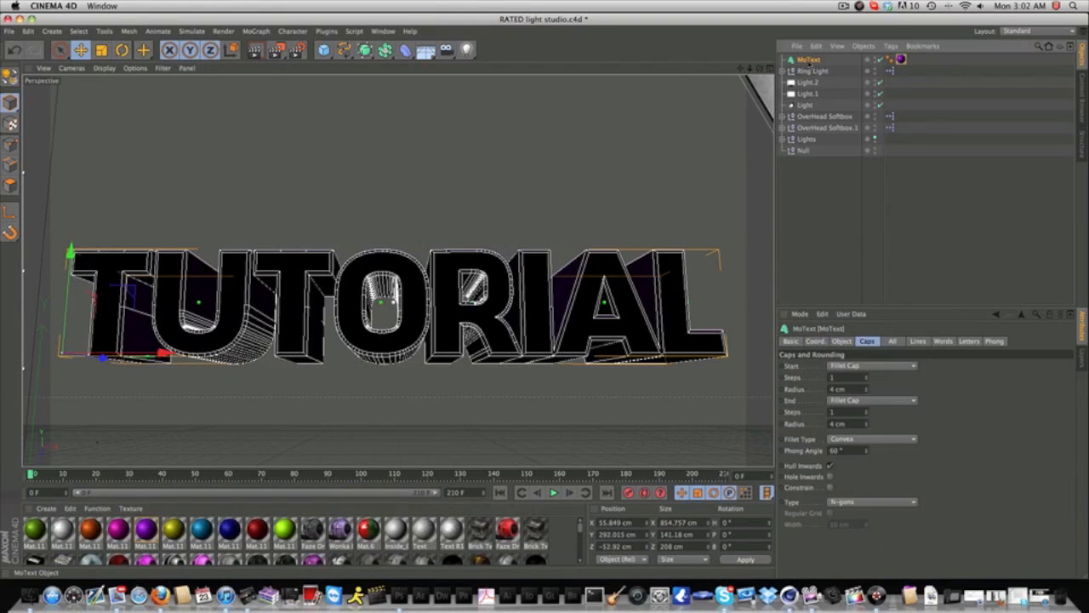
# - Duplicate the purple MoText with 2 cm start and end fillet radii, placing the copy slightly in front along Z
pyautogui.press('super+v')
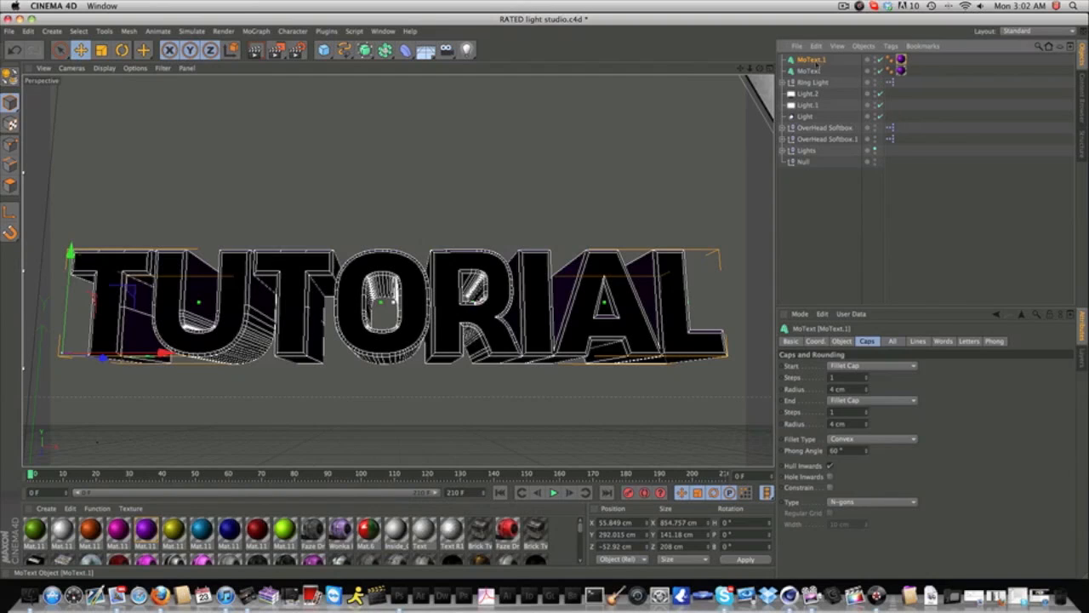
pyautogui.click(845, 389)
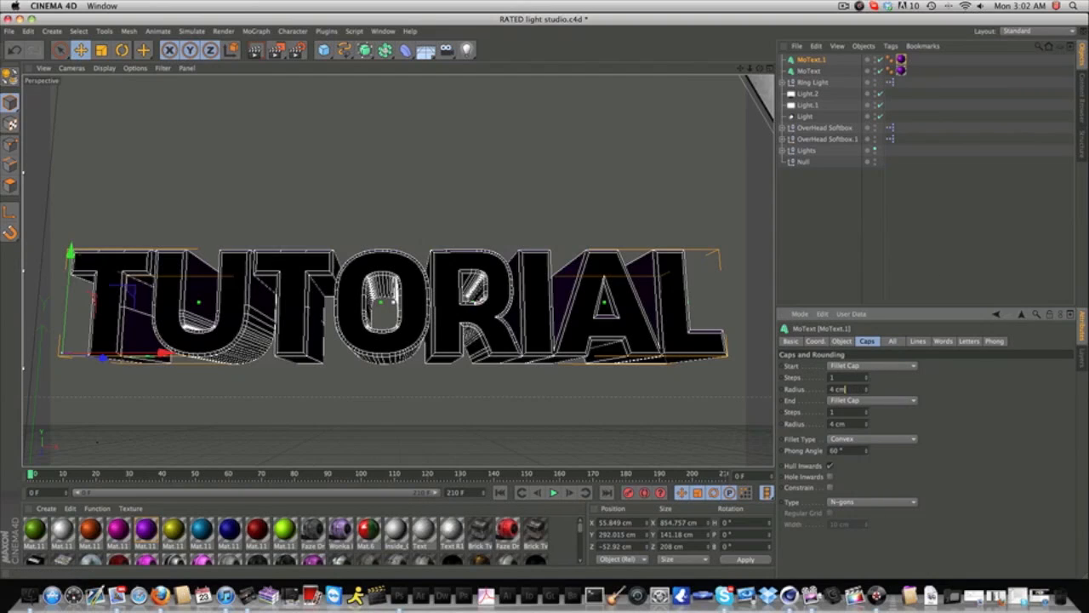
pyautogui.moveTo(845, 389); pyautogui.dragTo(830, 388)
pyautogui.write('2')
pyautogui.moveTo(846, 424); pyautogui.dragTo(793, 428)
pyautogui.write('2')
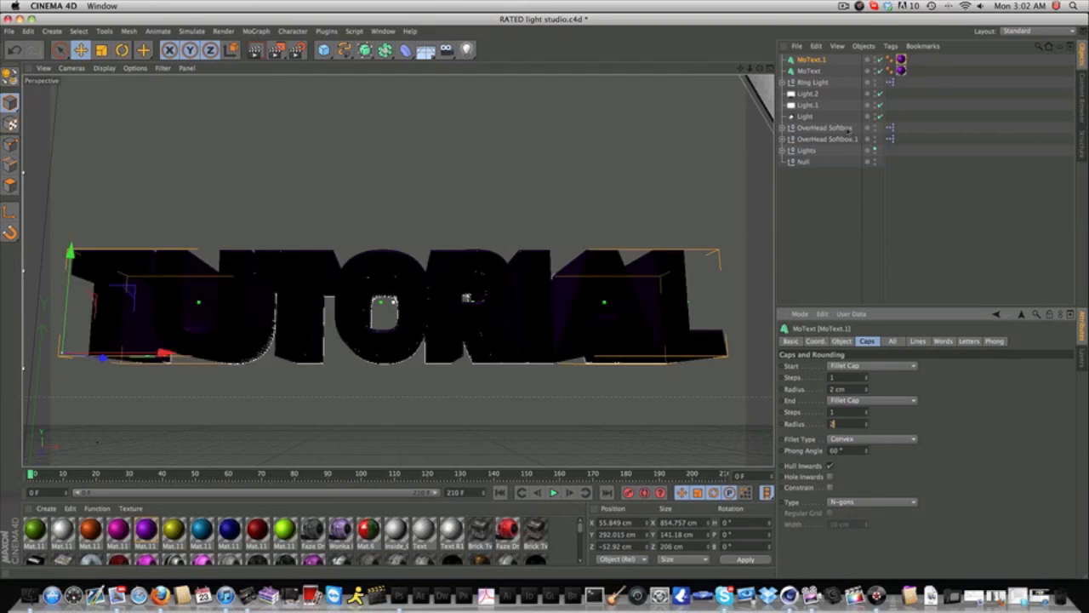
pyautogui.press('Return')
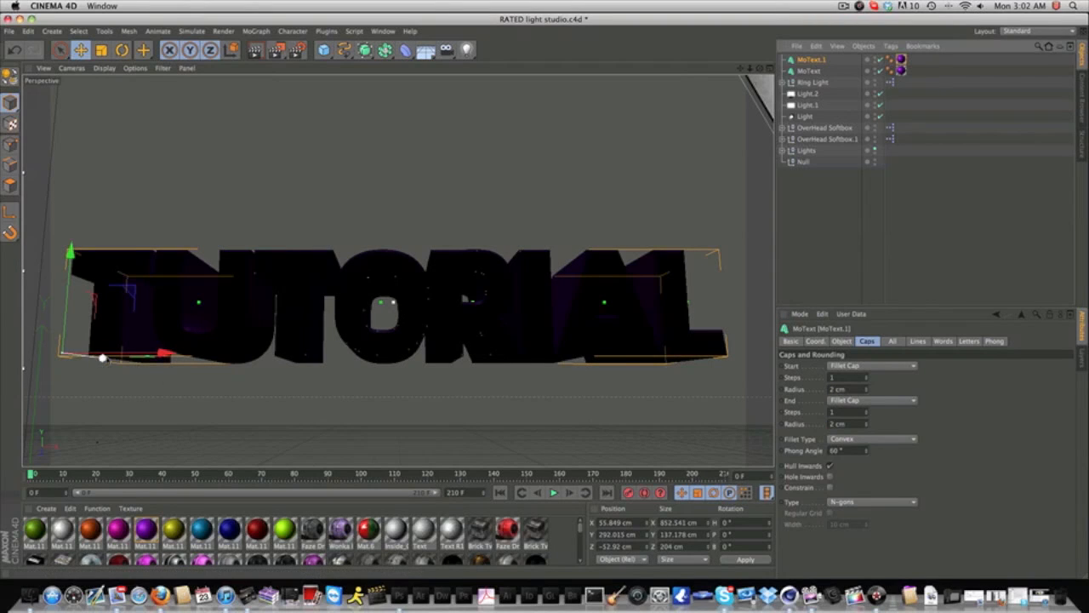
pyautogui.moveTo(102, 357); pyautogui.dragTo(100, 358)
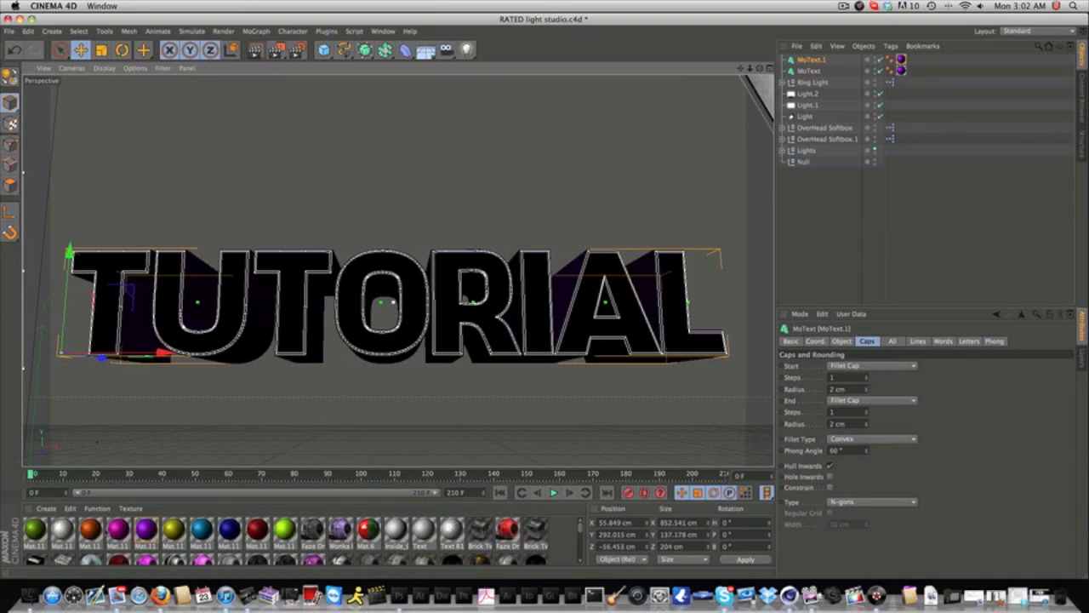
# - Replace the purple material on MoText.1 with the glossy white material from near the end of the material collection
pyautogui.scroll(-10, 581, 543)
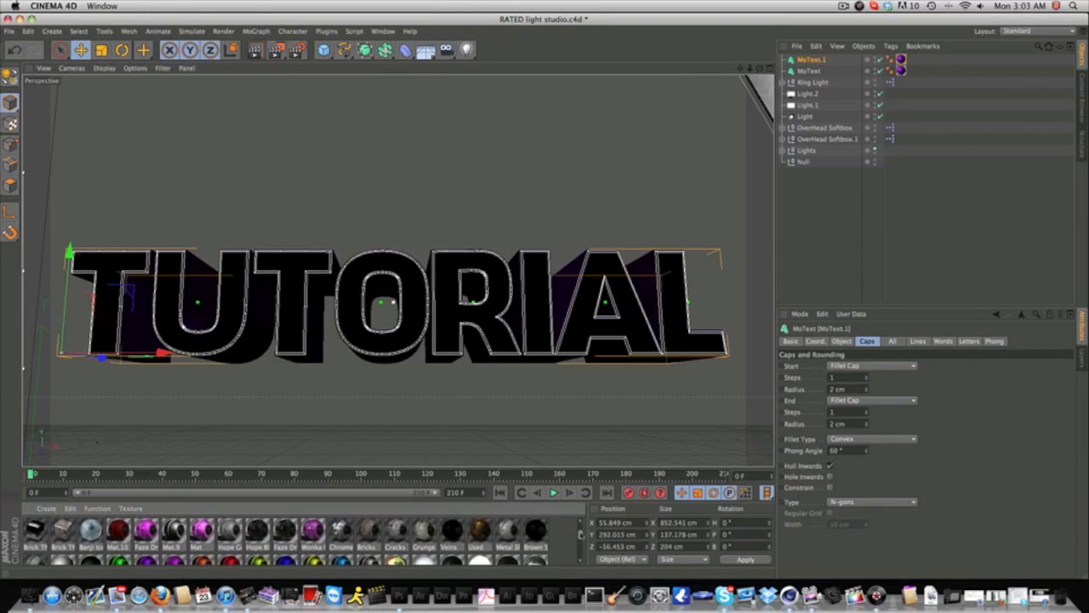
pyautogui.scroll(-5, 582, 543)
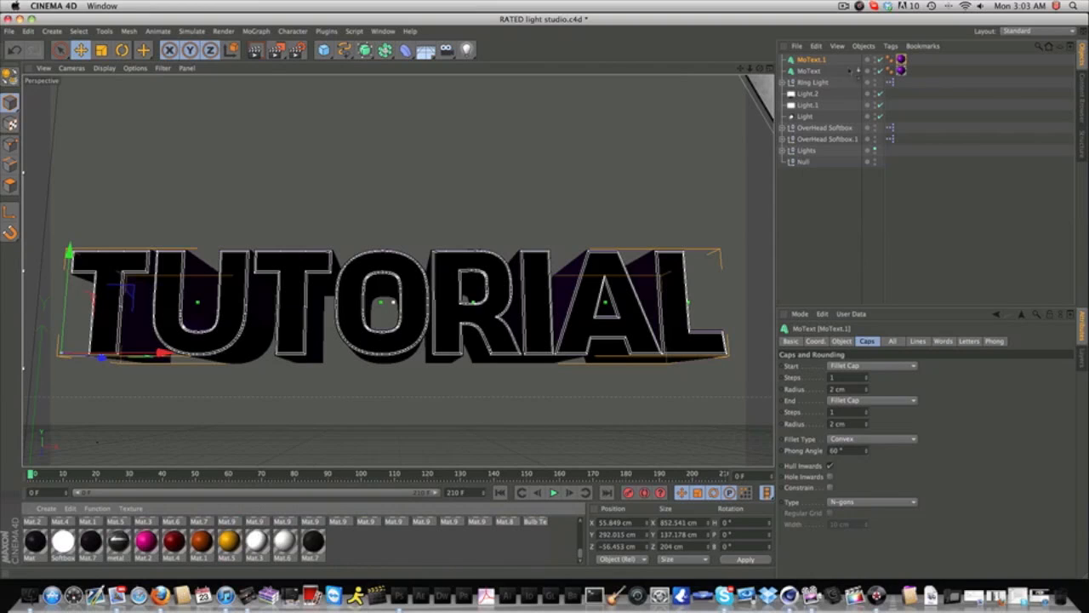
pyautogui.moveTo(858, 71); pyautogui.dragTo(902, 61)
# - Duplicate MoText.1 and set the copy's start and end fillet radii to 1 cm
pyautogui.click(821, 63)
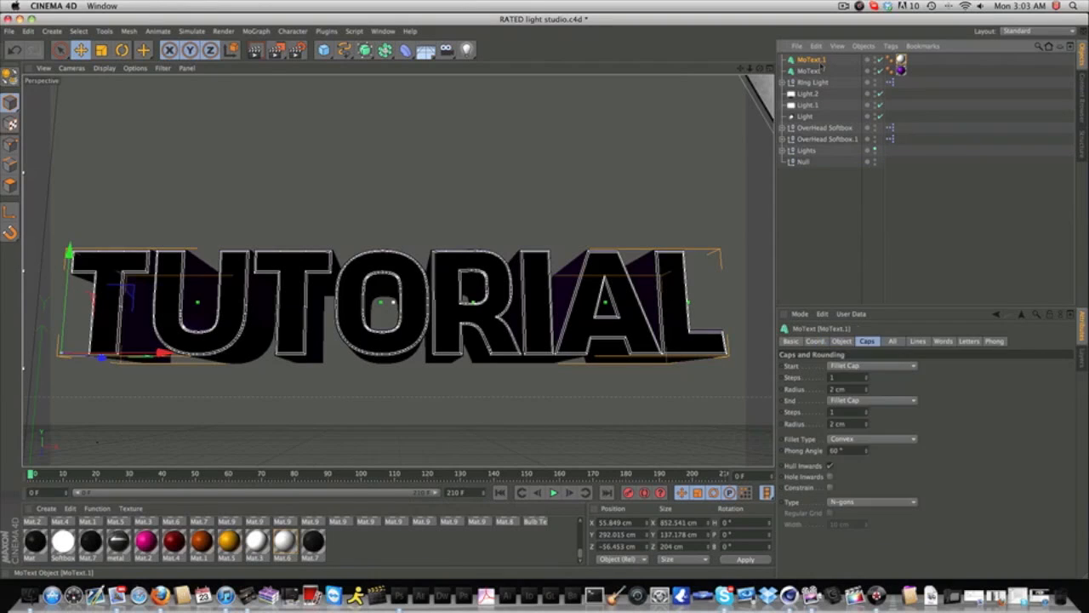
pyautogui.press('super+v')
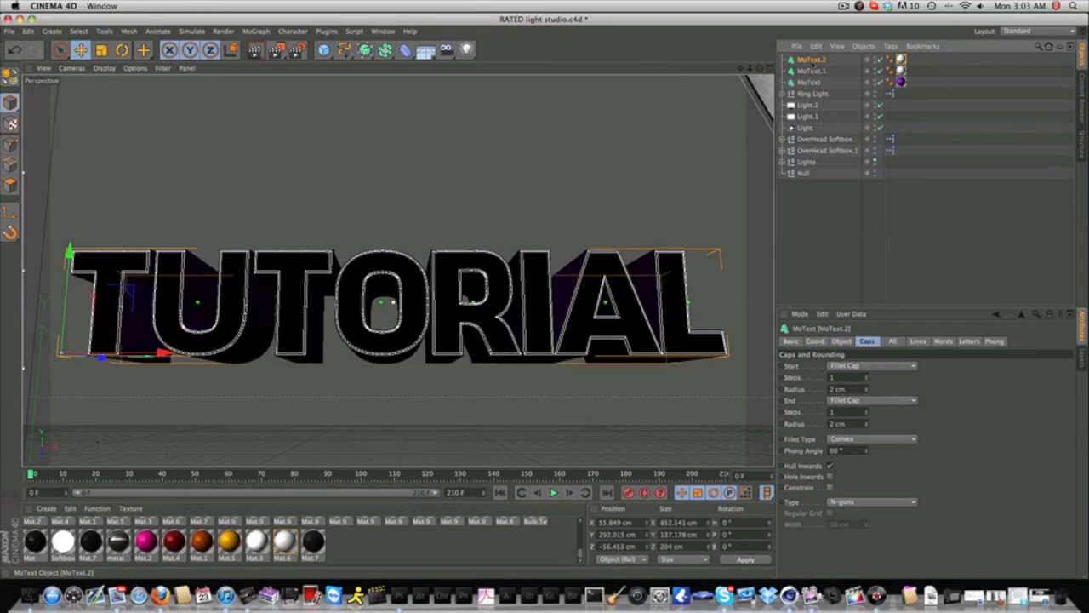
pyautogui.moveTo(857, 389); pyautogui.dragTo(813, 380)
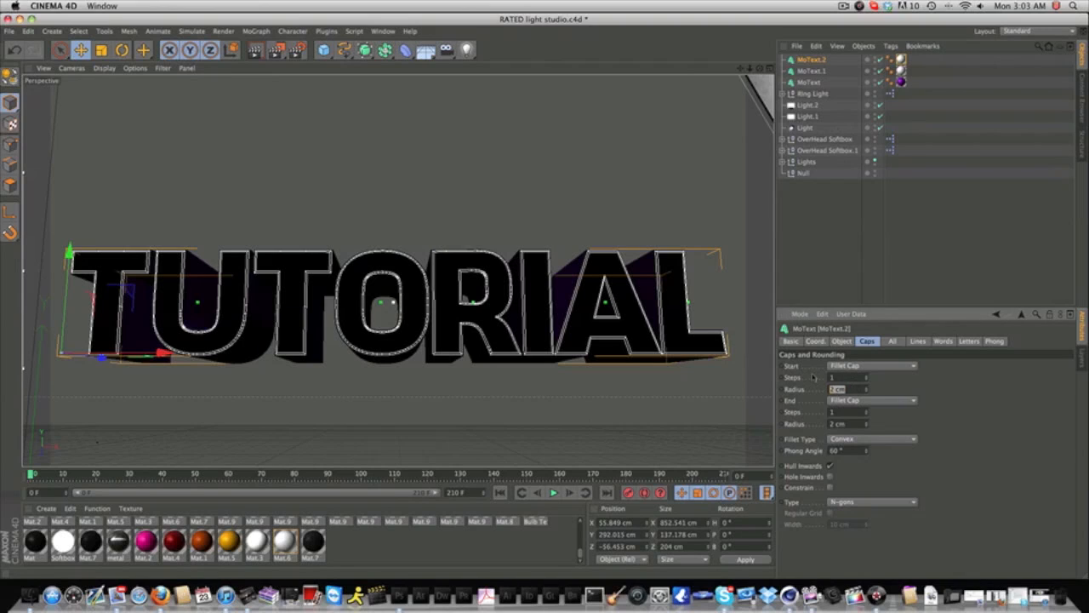
pyautogui.write('3')
pyautogui.press('Return')
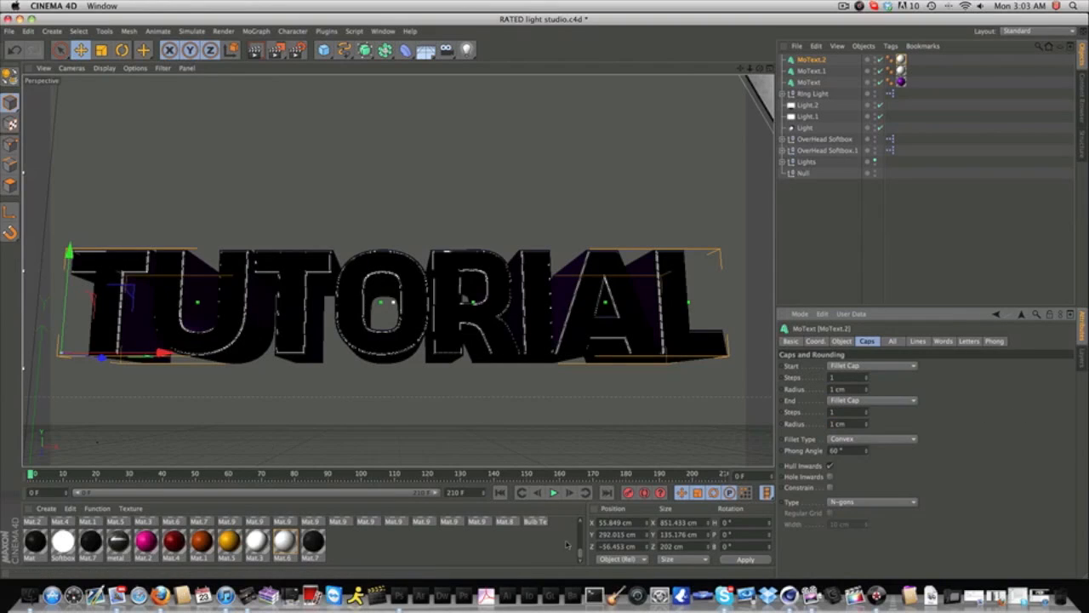
# - Apply the purple Mat.11 material to MoText.2 and move it slightly forward along Z to about -61.5 cm
pyautogui.moveTo(583, 555); pyautogui.dragTo(583, 546)
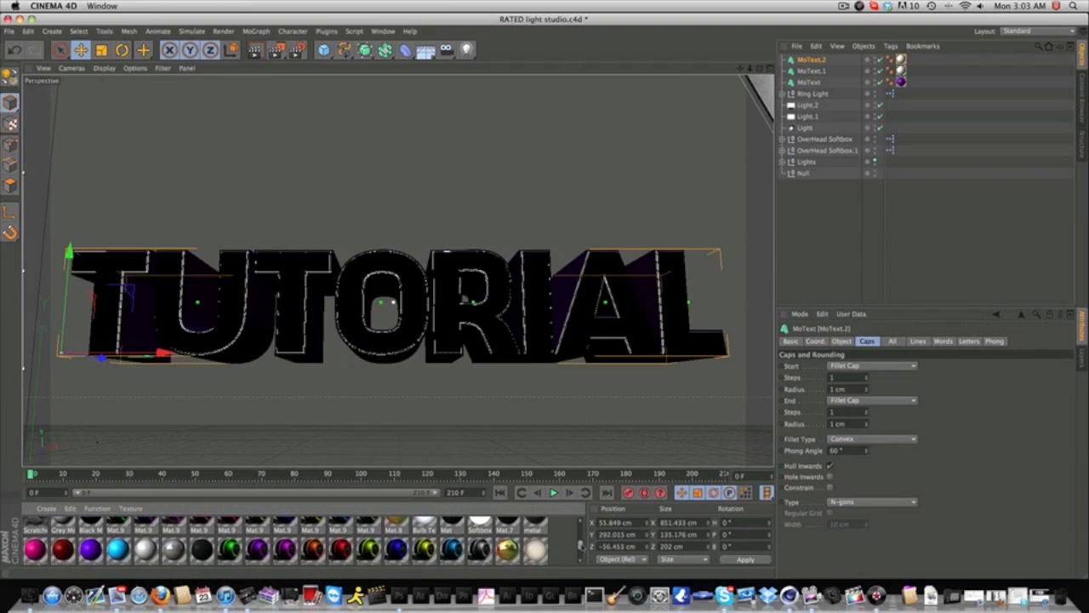
pyautogui.scroll(5, 306, 549)
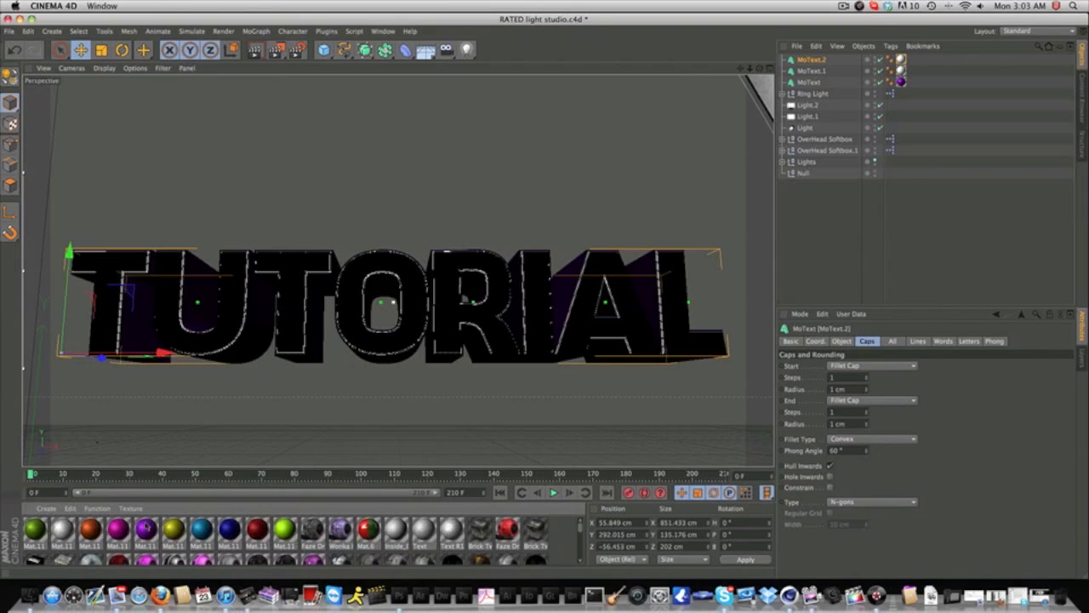
pyautogui.moveTo(146, 527); pyautogui.dragTo(902, 59)
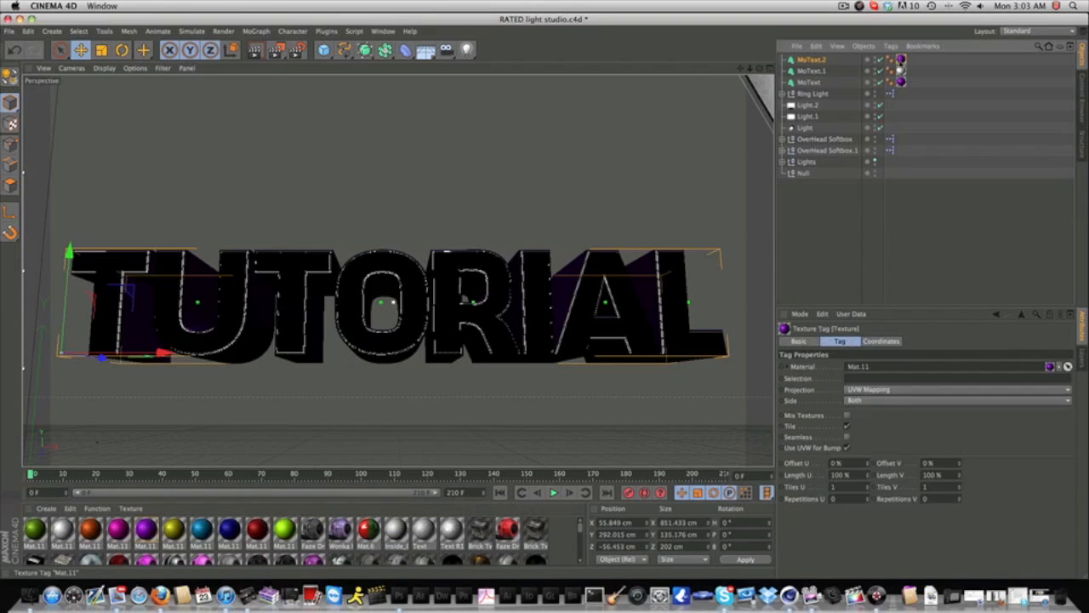
pyautogui.click(822, 60)
pyautogui.moveTo(100, 357); pyautogui.dragTo(100, 358)
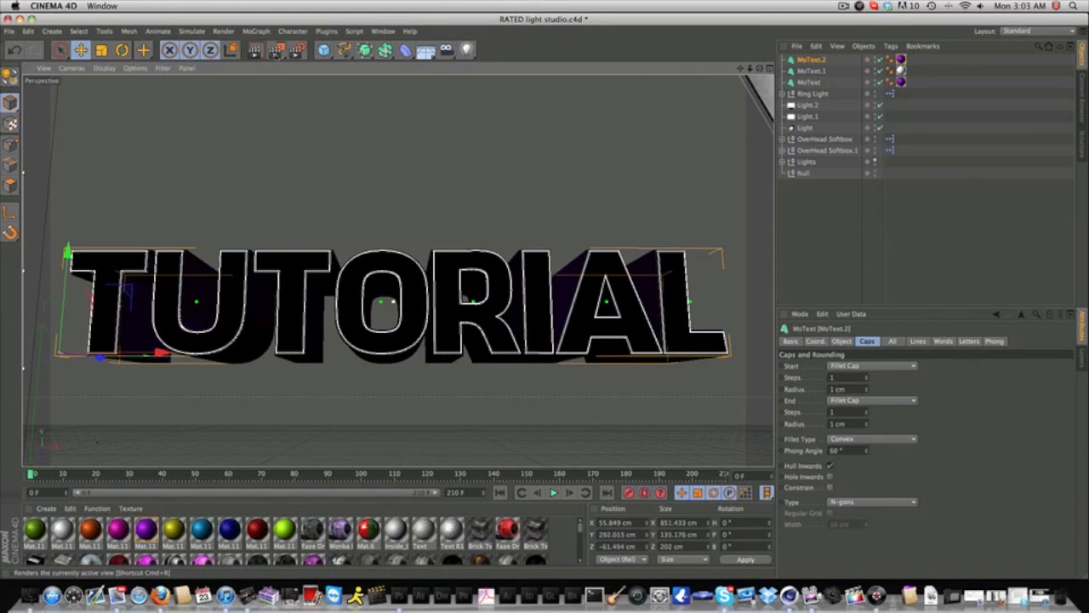
# - Set the render output file name to TUT 2 in the Photoshop stuff folder and render to the Picture Viewer
pyautogui.click(296, 49)
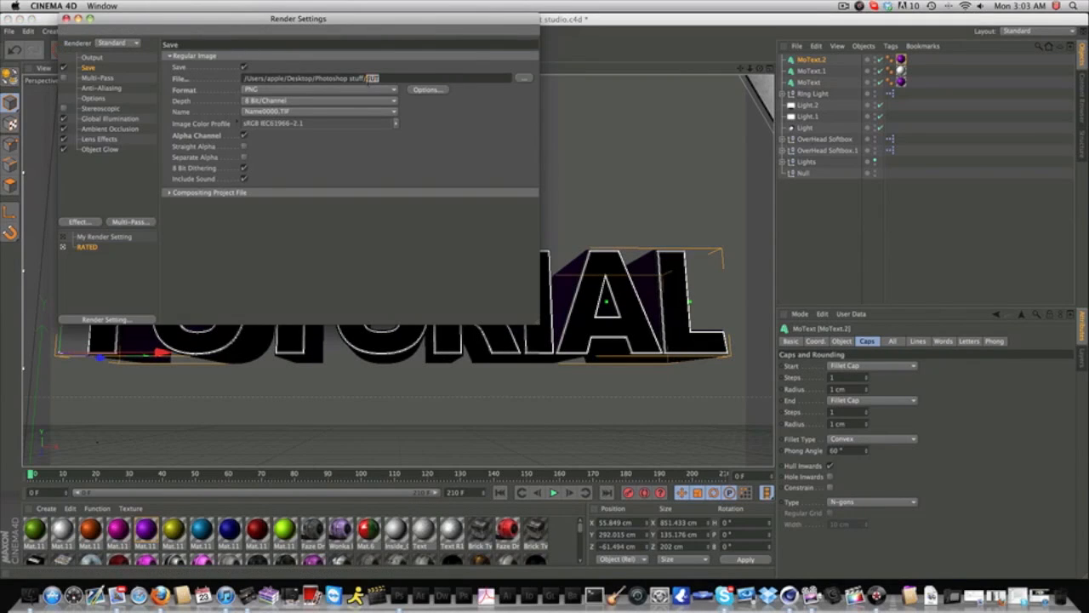
pyautogui.write('T')
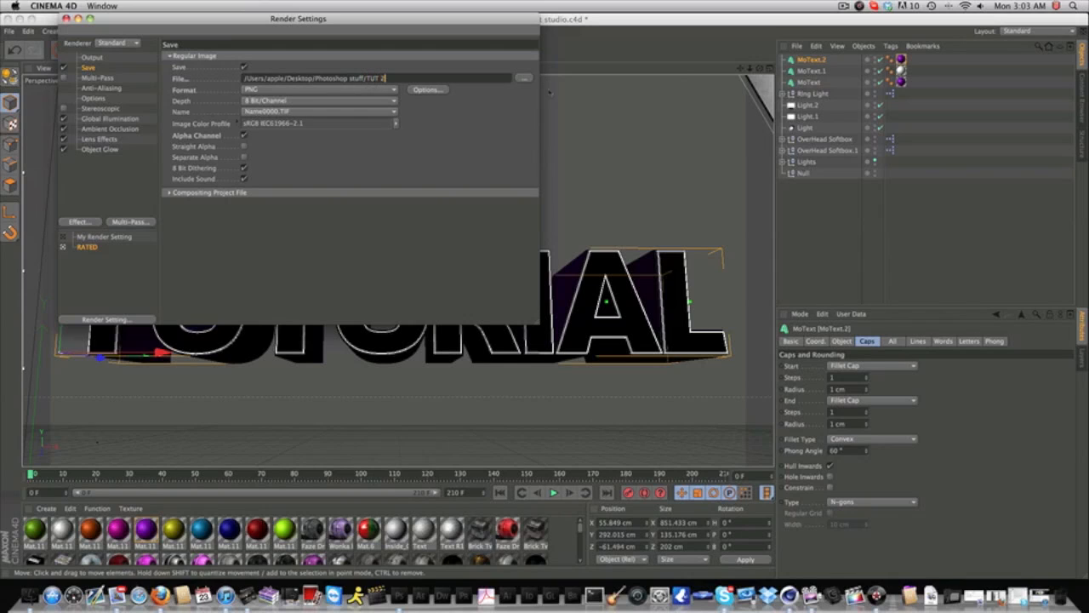
pyautogui.click(524, 78)
pyautogui.press('Return')
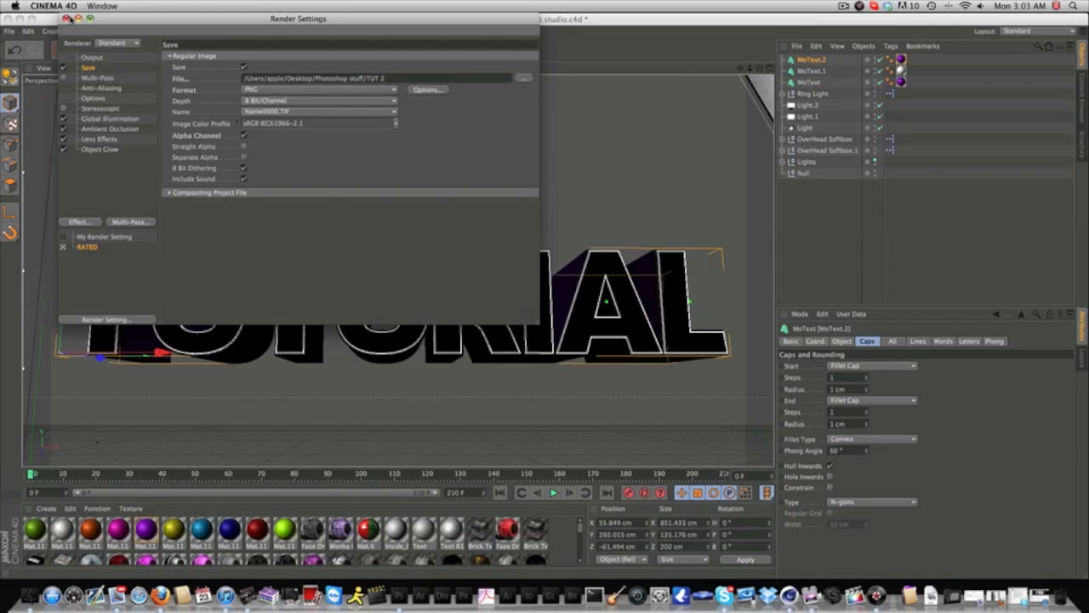
pyautogui.click(67, 18)
pyautogui.click(272, 53)
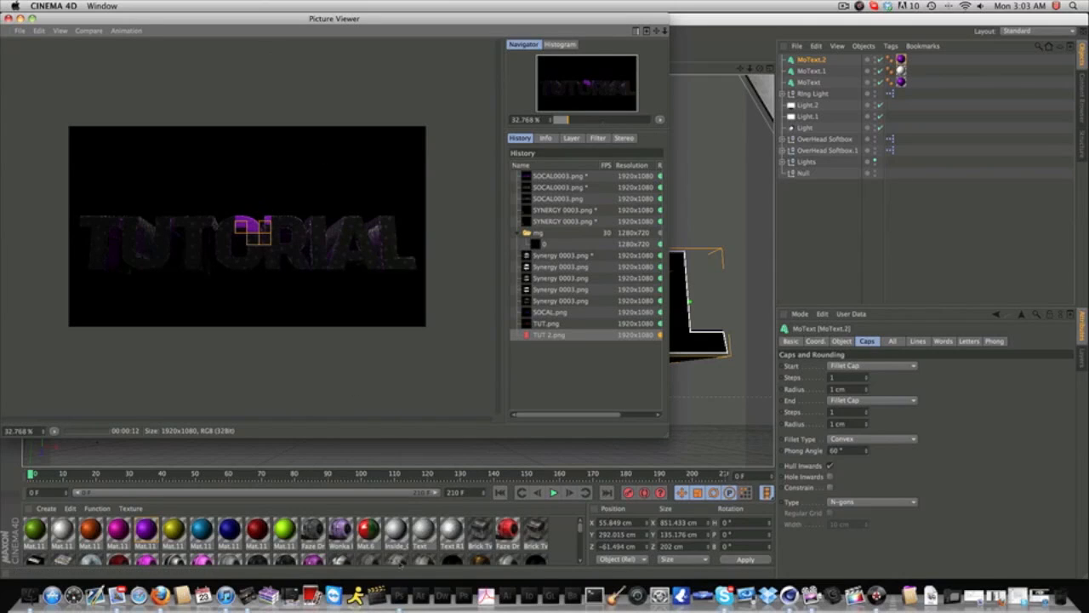
# - Switch to Photoshop and make the orange TUTORIAL text on Layer 2 of Untitled-1 visible and active
pyautogui.click(397, 577)
pyautogui.click(196, 72)
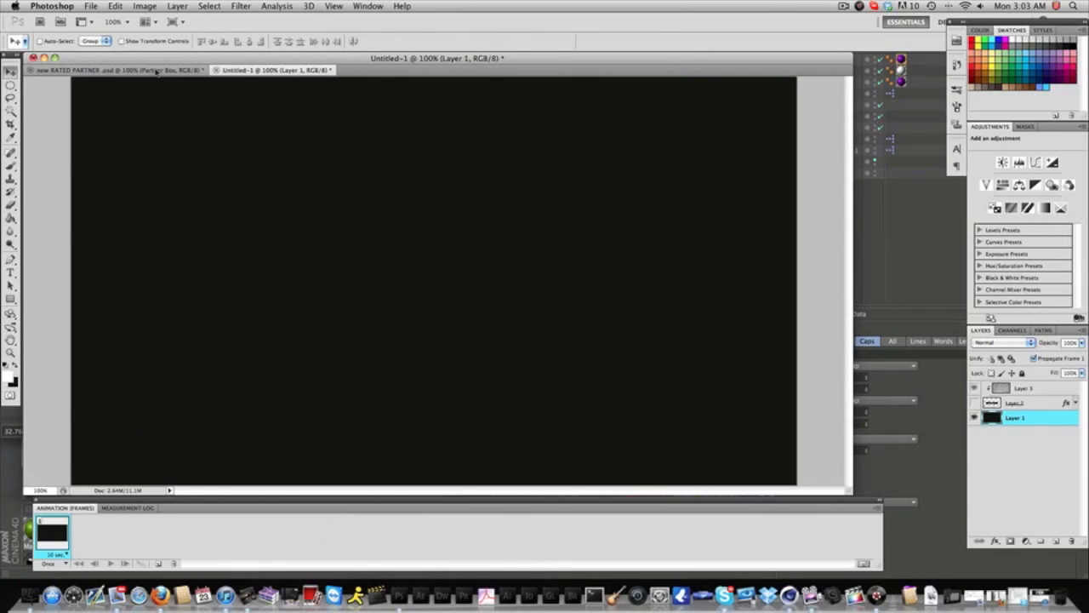
pyautogui.click(270, 73)
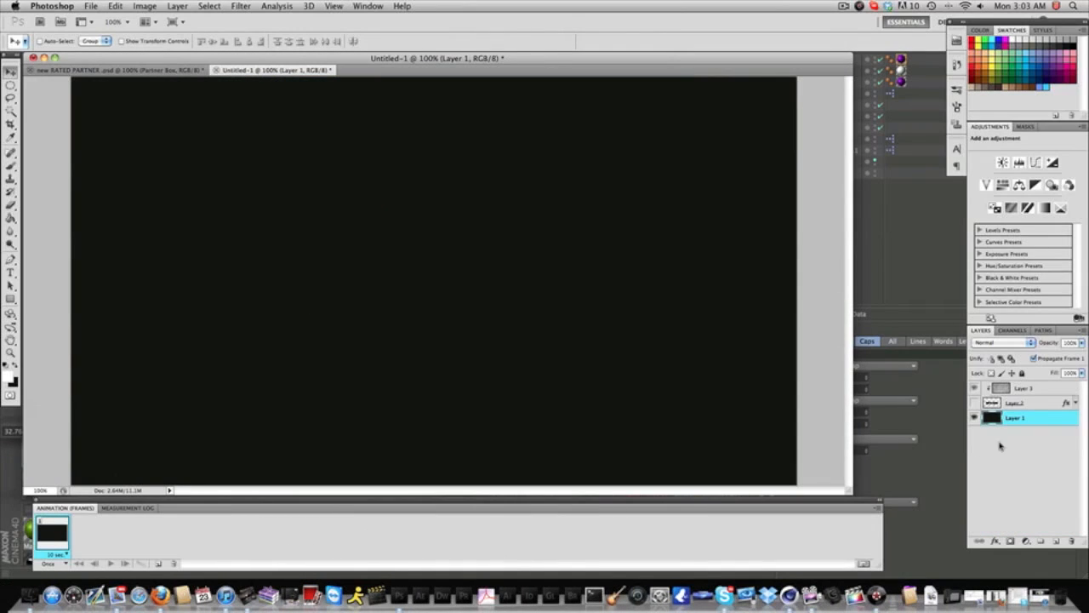
pyautogui.click(975, 402)
pyautogui.click(1022, 405)
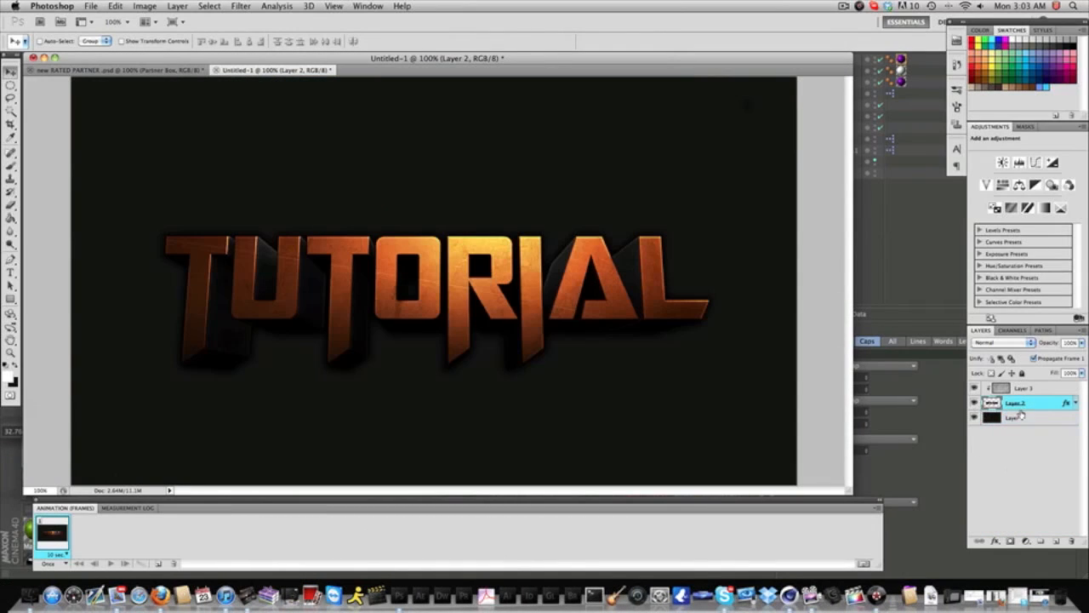
# - Review the Drop Shadow settings of Layer 2 and shift its text slightly up and to the left
pyautogui.click(994, 541)
pyautogui.click(1009, 503)
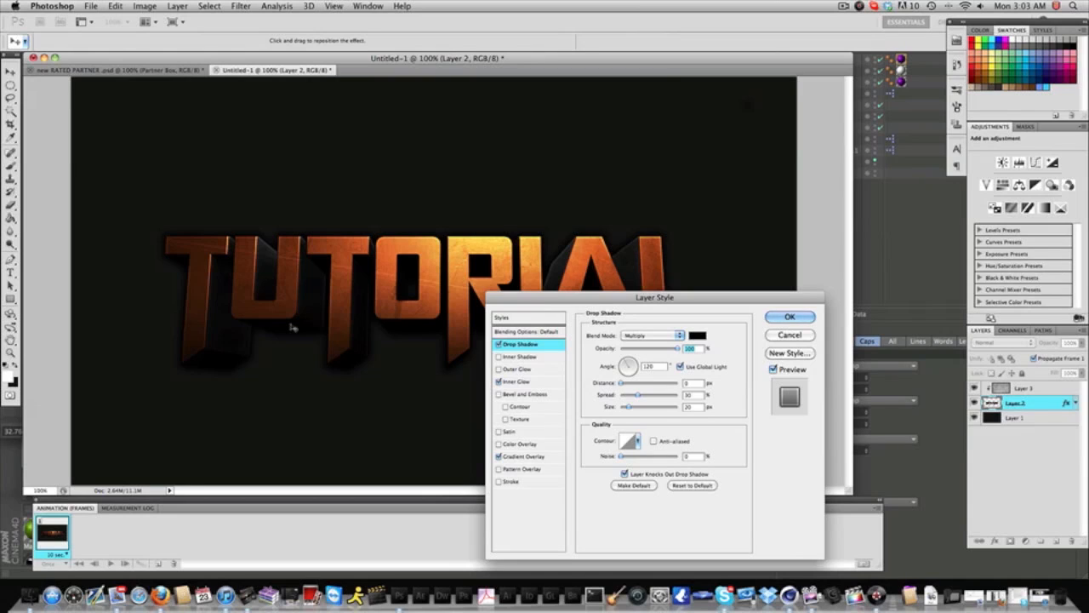
pyautogui.press('Return')
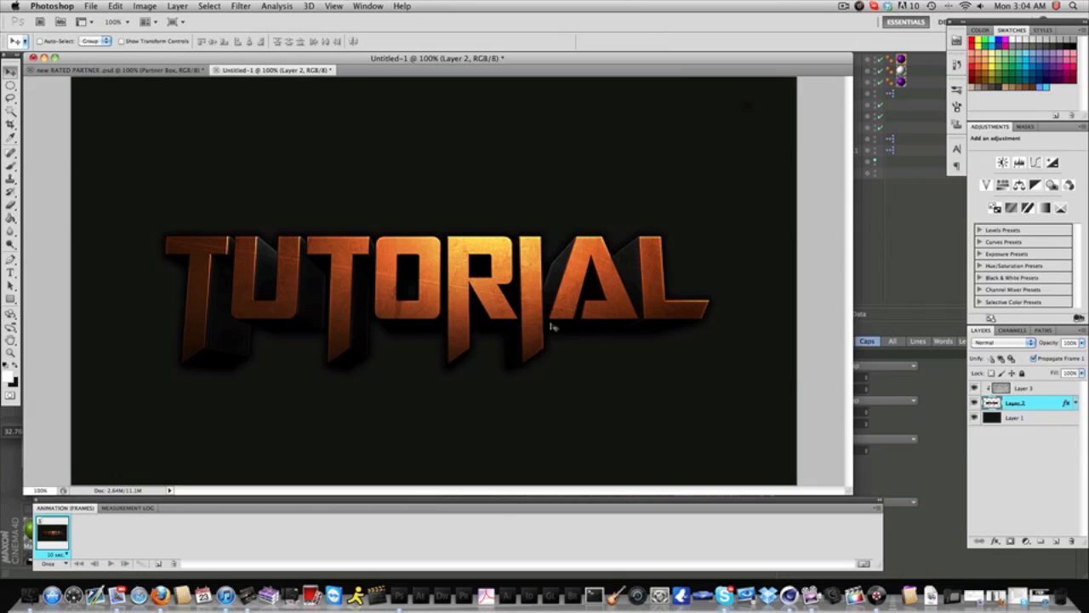
pyautogui.moveTo(532, 313); pyautogui.dragTo(520, 283)
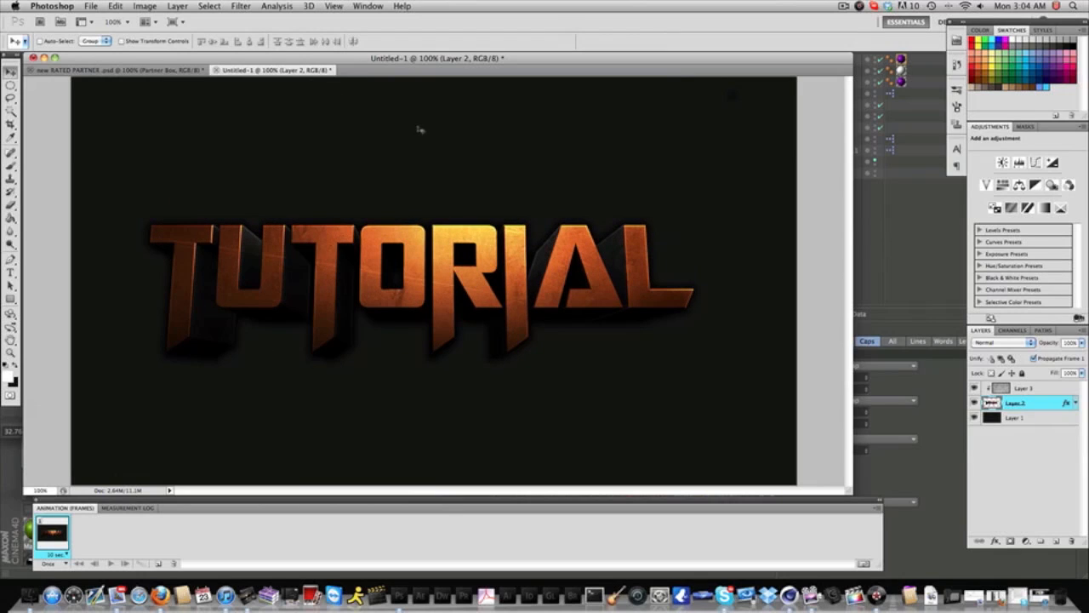
# - Switch back to Cinema 4D and close the Picture Viewer once the TUT 2.png render is finished
pyautogui.click(876, 214)
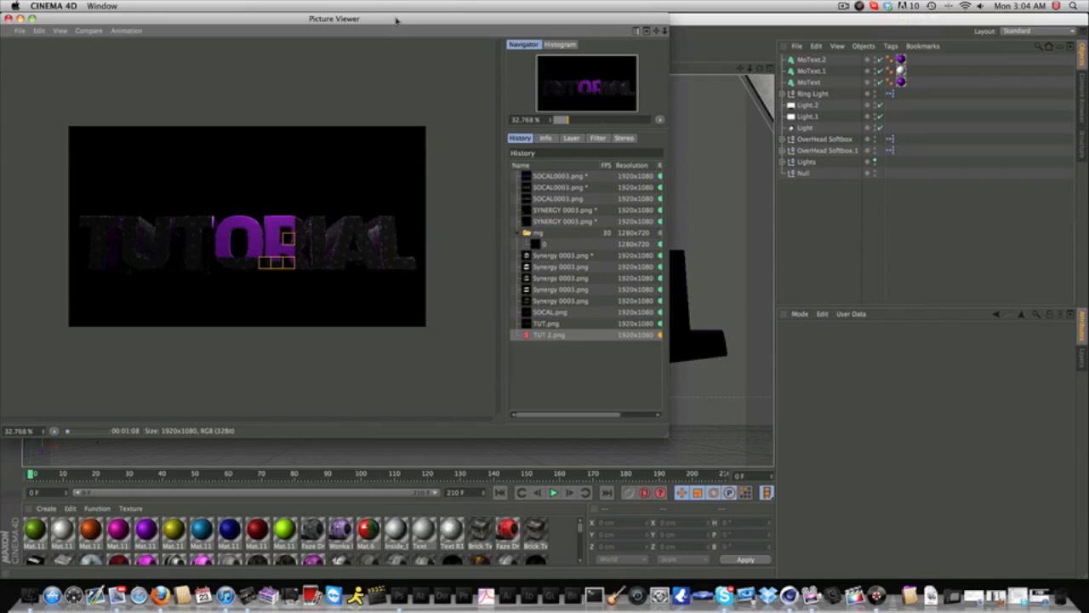
pyautogui.click(844, 7)
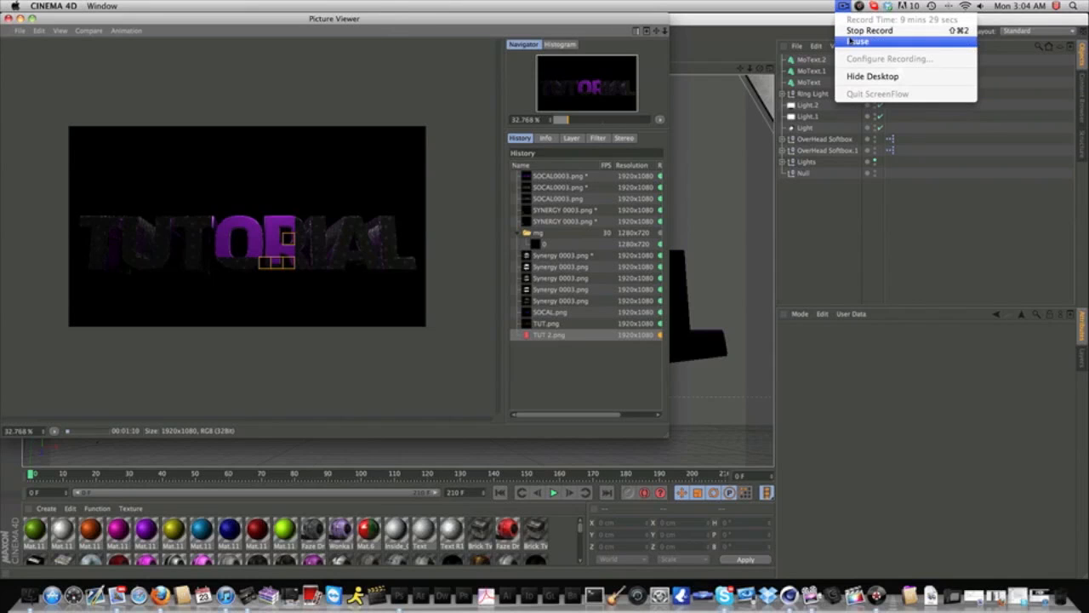
pyautogui.click(851, 41)
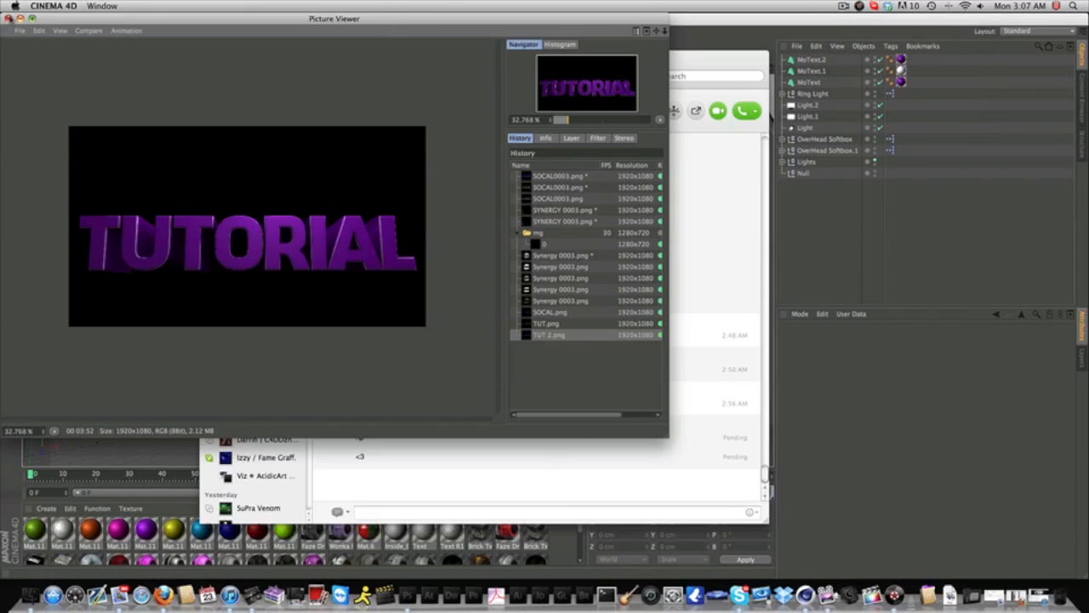
pyautogui.click(8, 19)
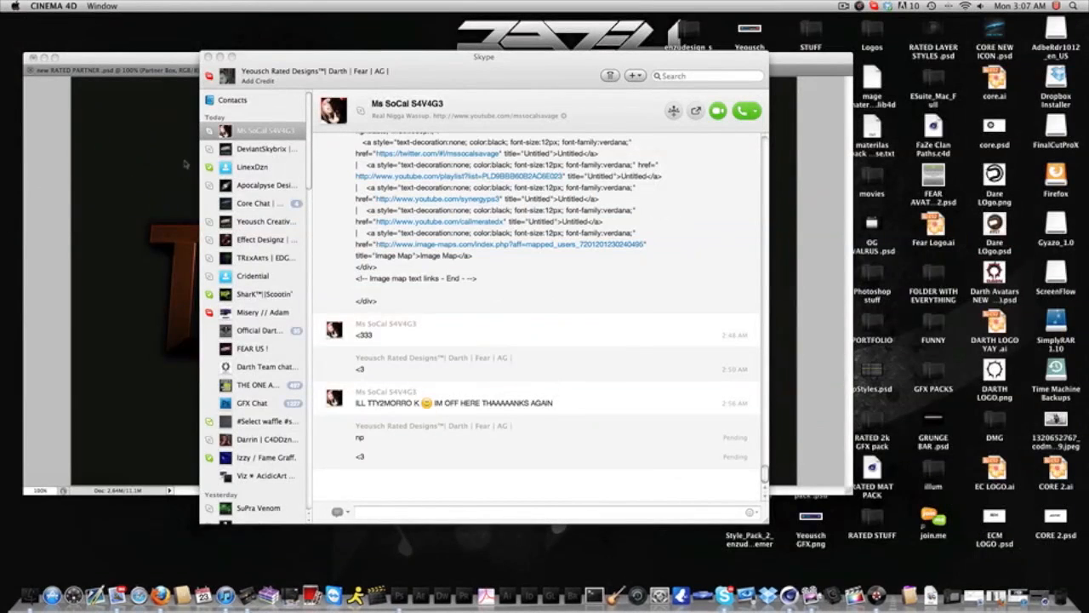
# - In Photoshop, move the orange TUTORIAL text down to the canvas's lower edge, then hide Layer 2 with Layer 3 active
pyautogui.click(70, 171)
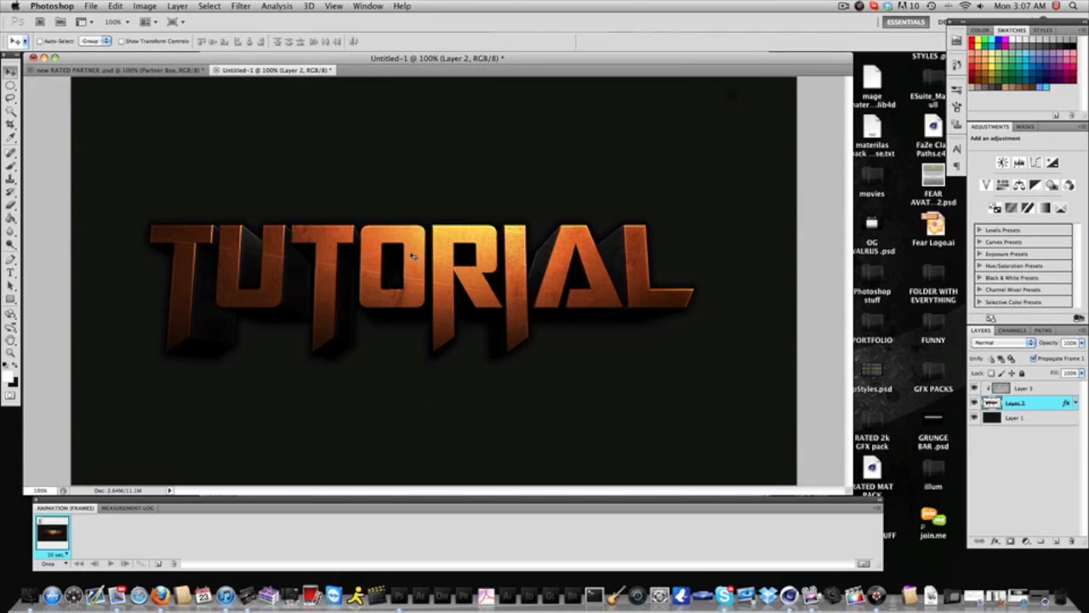
pyautogui.moveTo(410, 281); pyautogui.dragTo(410, 407)
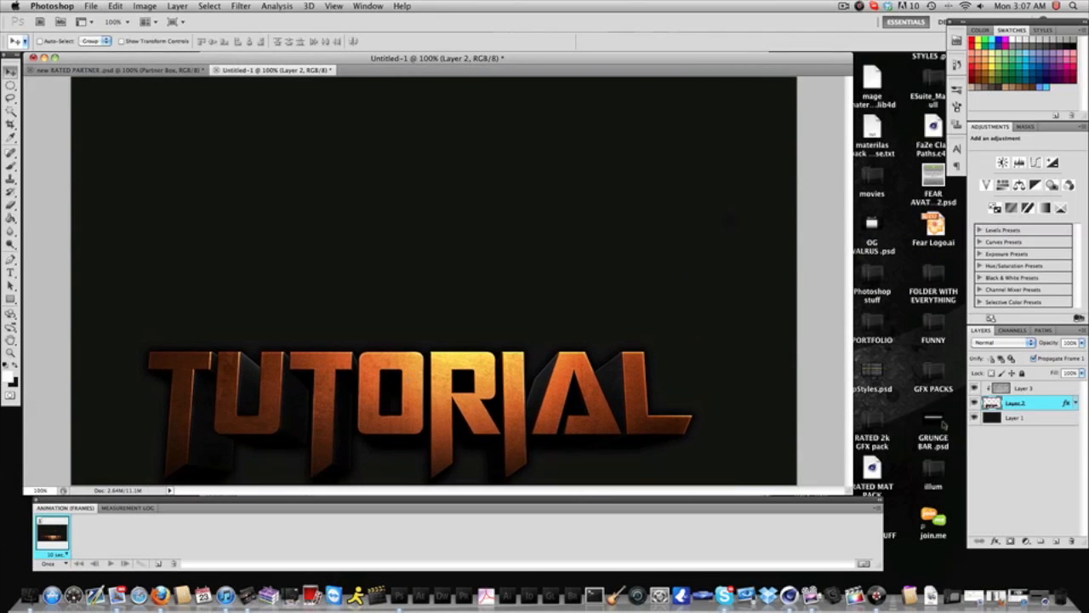
pyautogui.click(1021, 389)
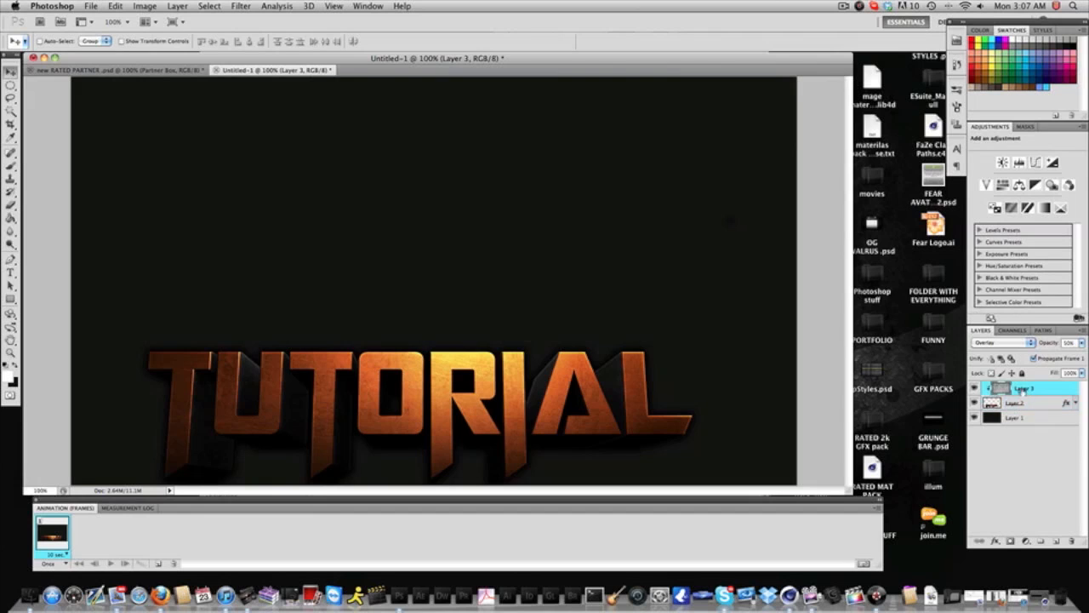
pyautogui.click(975, 403)
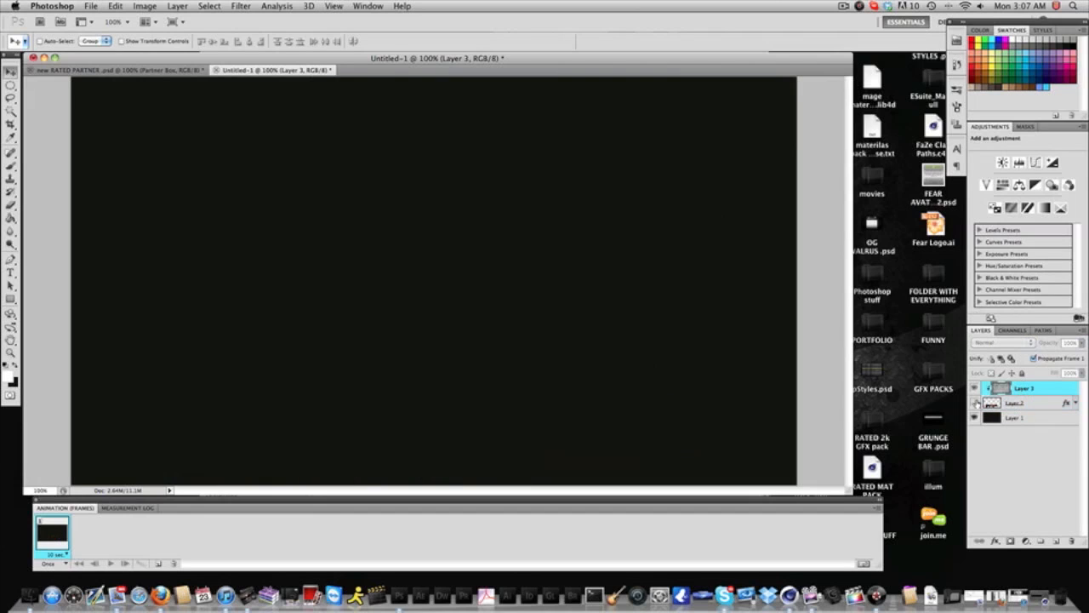
# - Open TUT 2.png from the Photoshop stuff folder
pyautogui.click(90, 6)
pyautogui.click(110, 31)
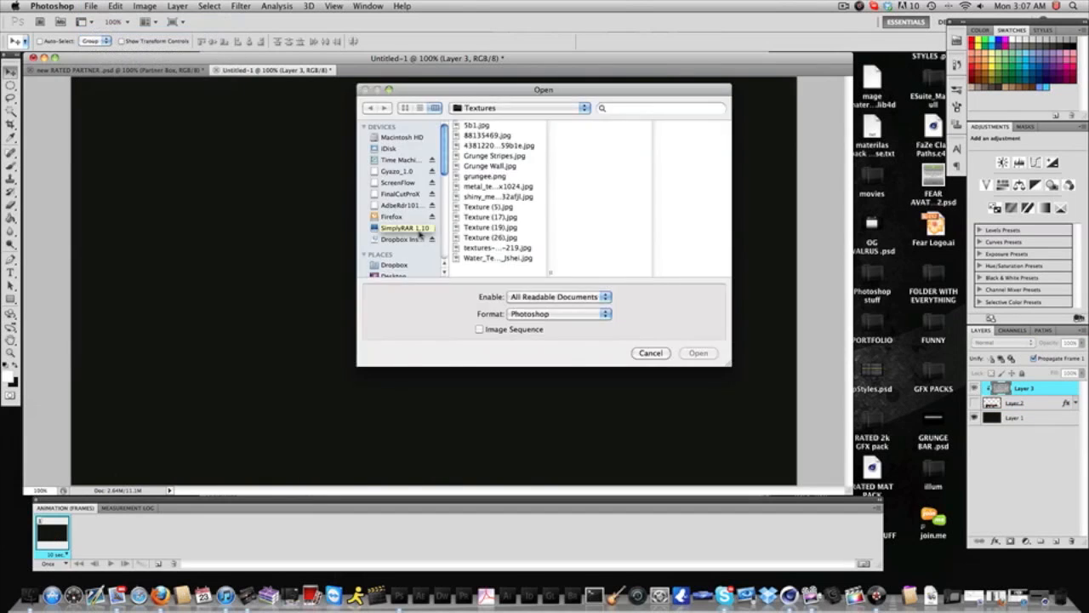
pyautogui.scroll(-3, 409, 205)
pyautogui.click(421, 251)
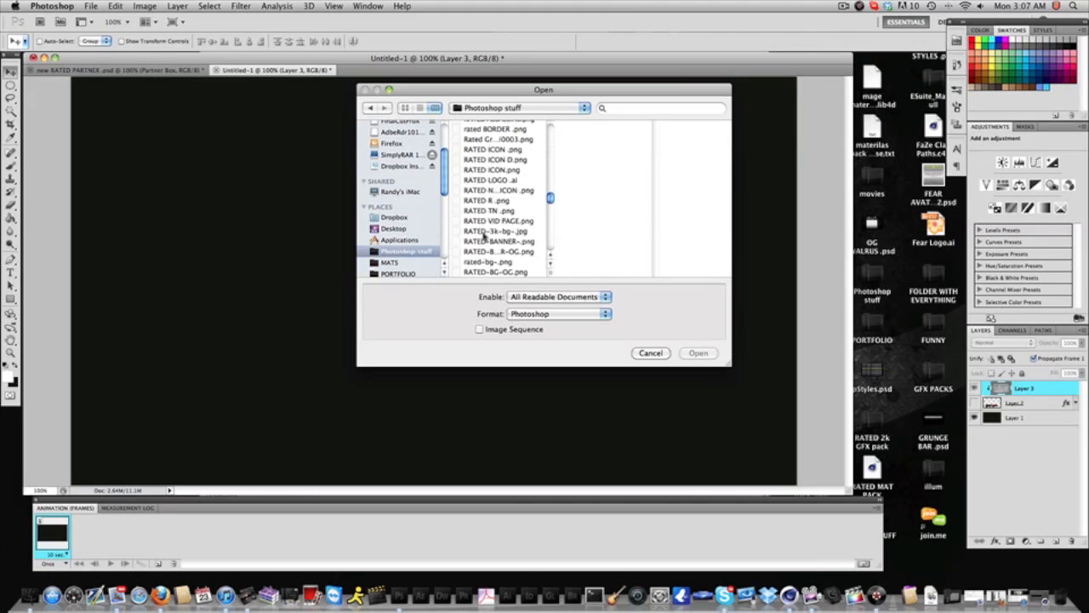
pyautogui.scroll(-5, 482, 238)
pyautogui.scroll(3, 483, 238)
pyautogui.click(483, 238)
pyautogui.scroll(5, 483, 235)
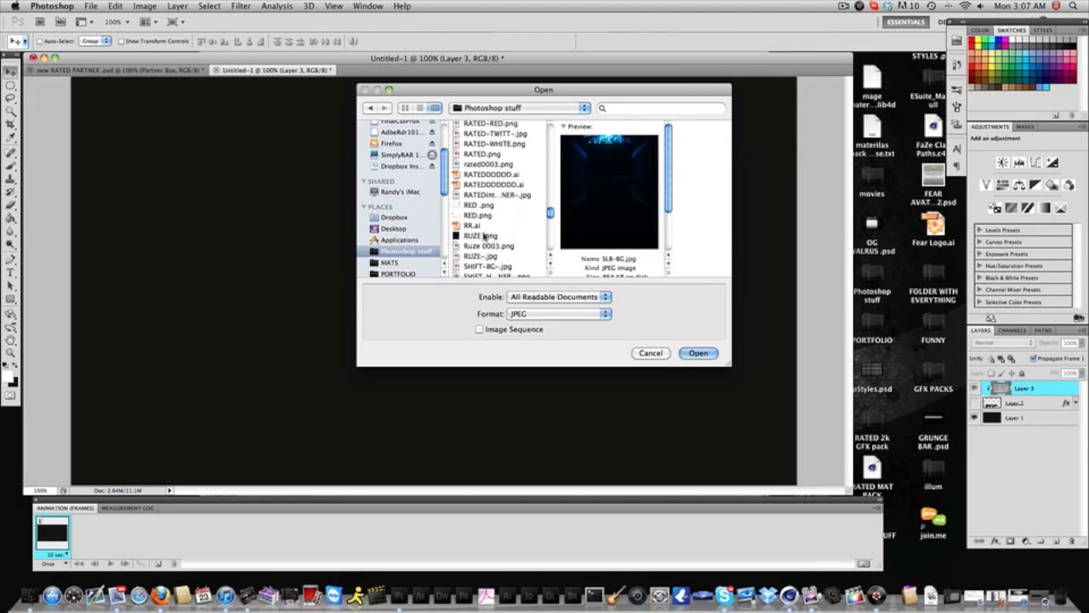
pyautogui.scroll(-8, 485, 236)
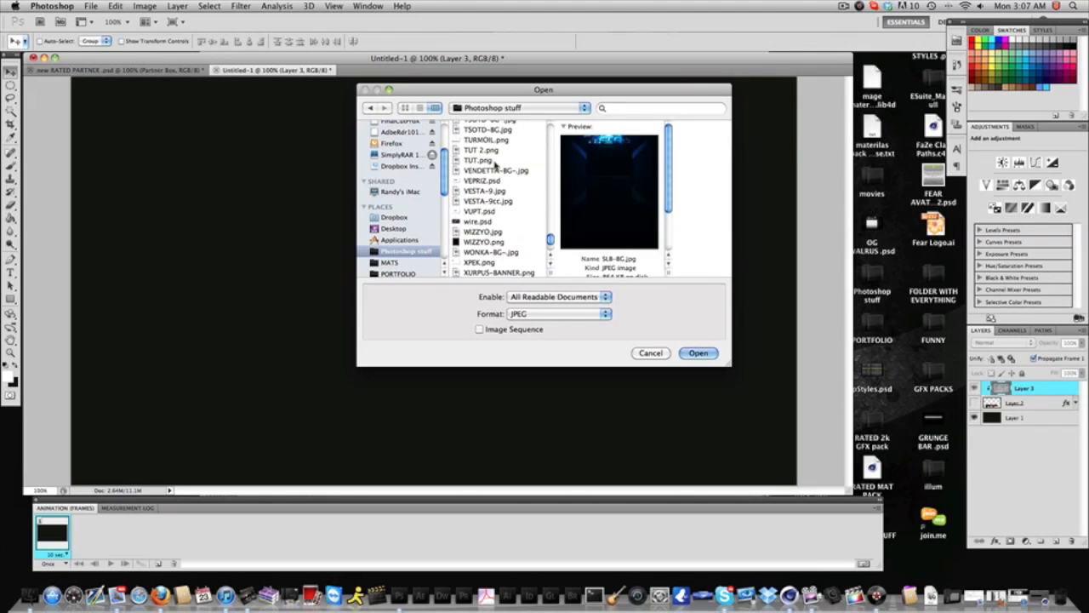
pyautogui.click(495, 150)
pyautogui.doubleClick(495, 152)
# - Bring the TUT 2 render into Untitled-1 as a layer above Layer 3 and reposition it with Free Transform at 100% scale
pyautogui.moveTo(446, 281); pyautogui.dragTo(374, 199)
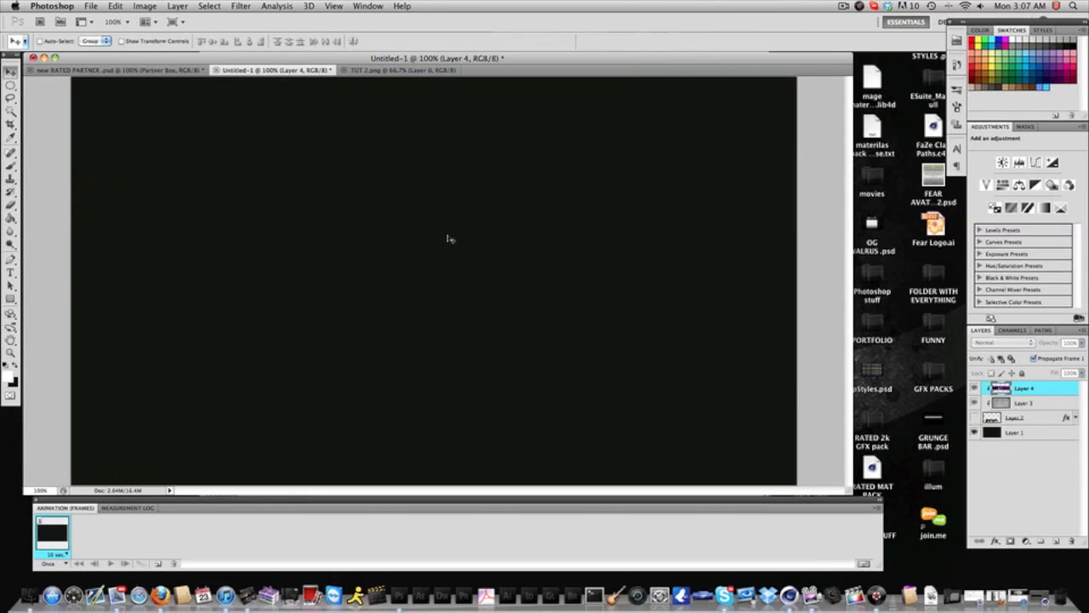
pyautogui.hotkey('ctrl', 't')
pyautogui.moveTo(254, 196); pyautogui.dragTo(408, 332)
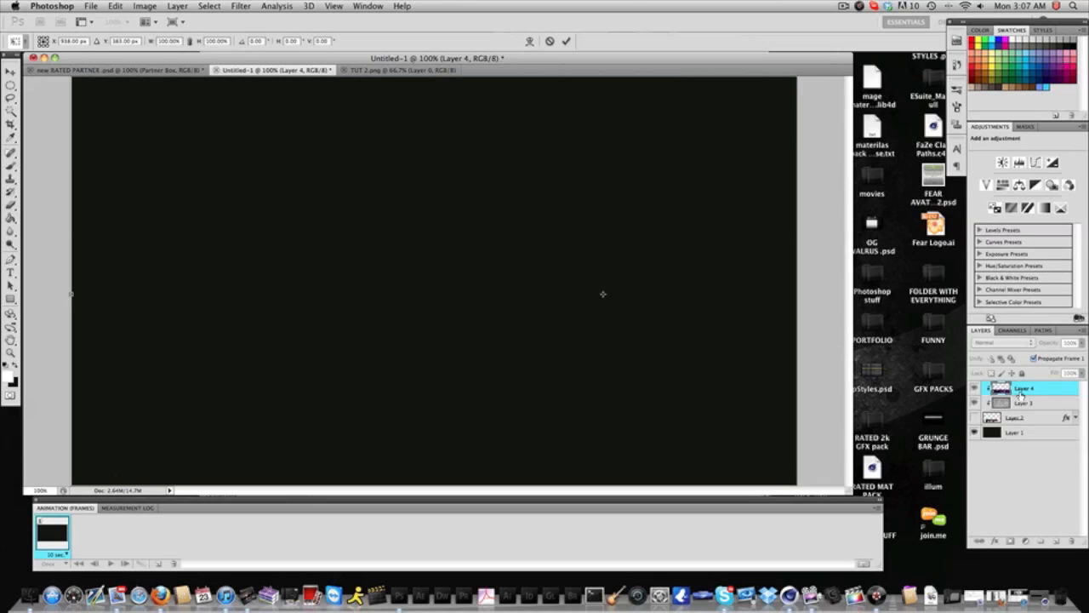
pyautogui.press('Return')
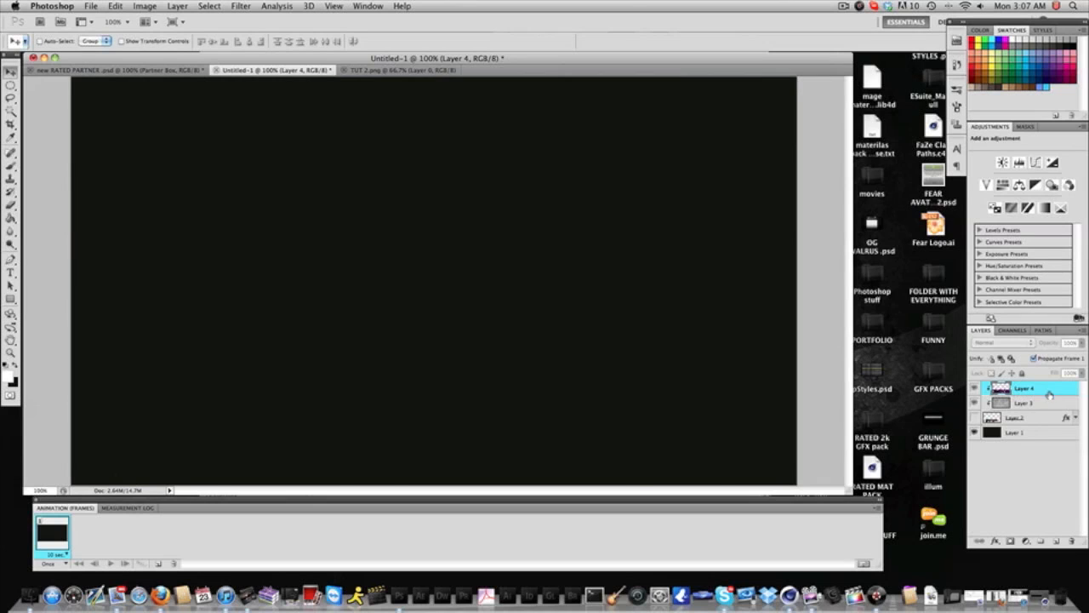
# - Scale the purple TUTORIAL render on Layer 4 to about 55.58% and centre it horizontally in the canvas's upper half
pyautogui.press('super+t')
pyautogui.moveTo(131, 194); pyautogui.dragTo(360, 311)
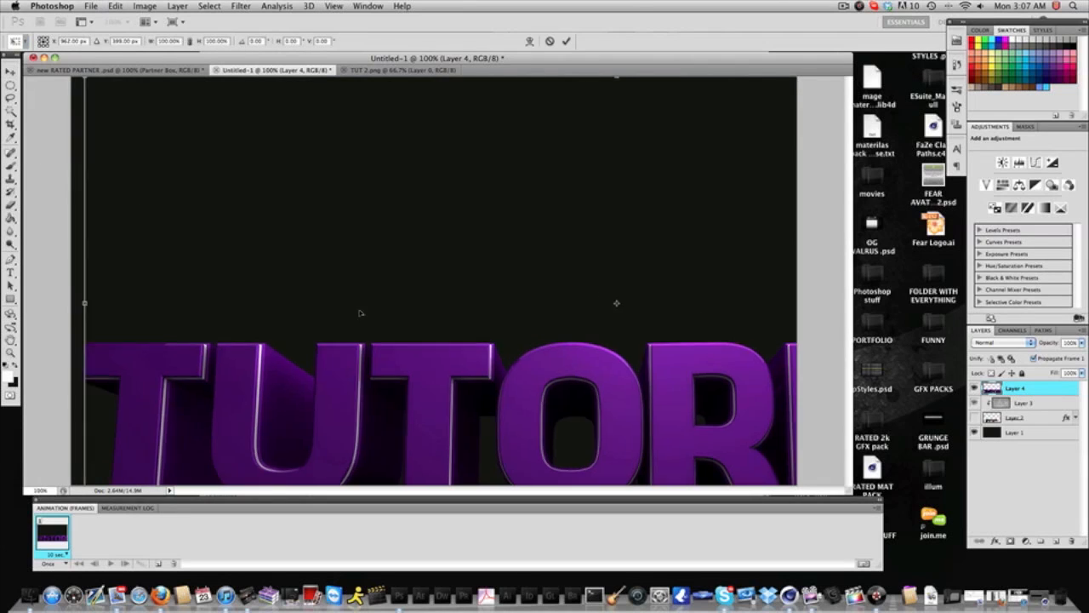
pyautogui.keyDown('shift'); pyautogui.moveTo(301, 184); pyautogui.dragTo(616, 350); pyautogui.keyUp('shift')
pyautogui.moveTo(686, 419); pyautogui.dragTo(156, 195)
pyautogui.keyDown('shift'); pyautogui.moveTo(92, 97); pyautogui.dragTo(245, 163); pyautogui.keyUp('shift')
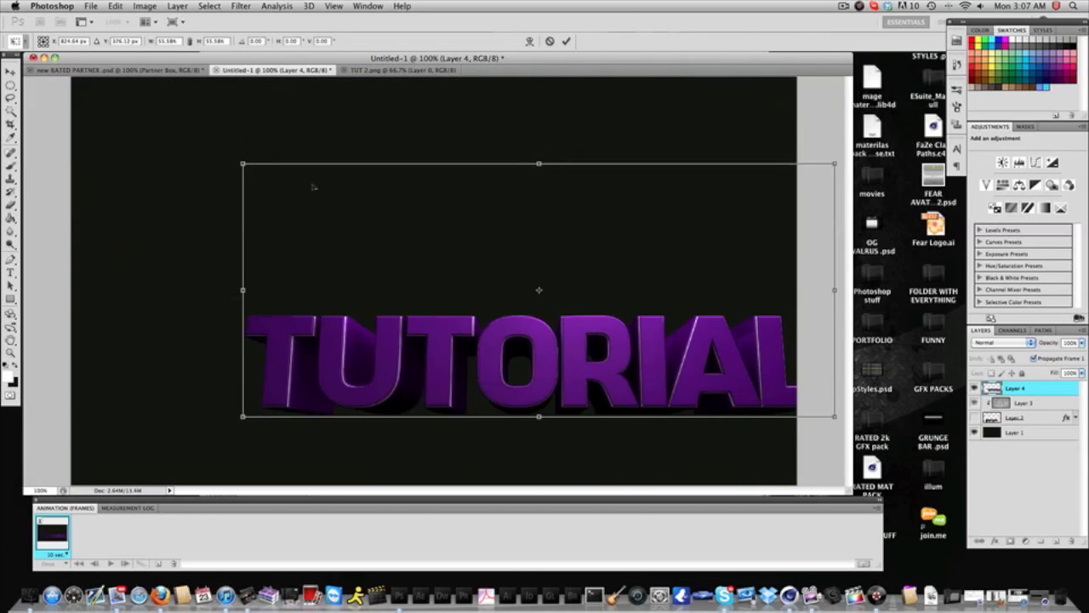
pyautogui.moveTo(392, 212); pyautogui.dragTo(291, 79)
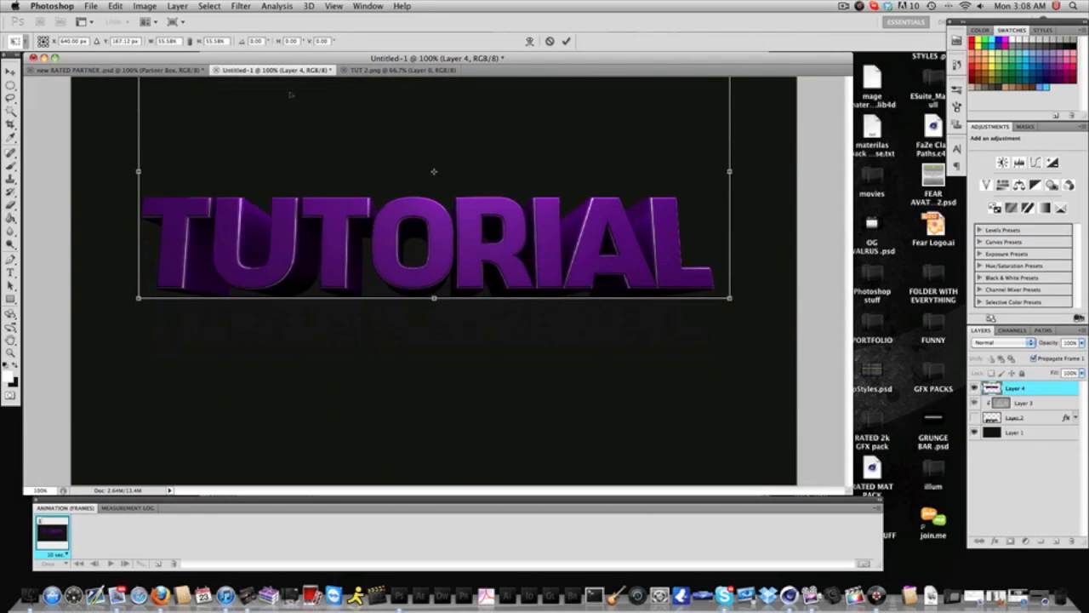
pyautogui.press('Return')
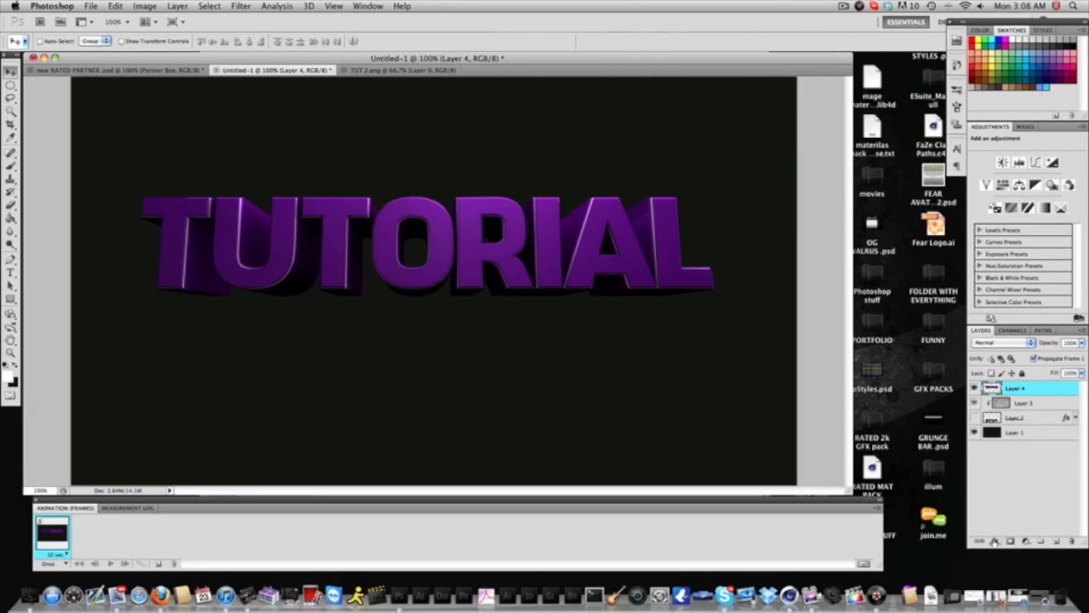
# - Add a black-to-white Gradient Overlay to Layer 4, shifted slightly down over the text, with the Overlay blend mode
pyautogui.click(994, 541)
pyautogui.click(1017, 558)
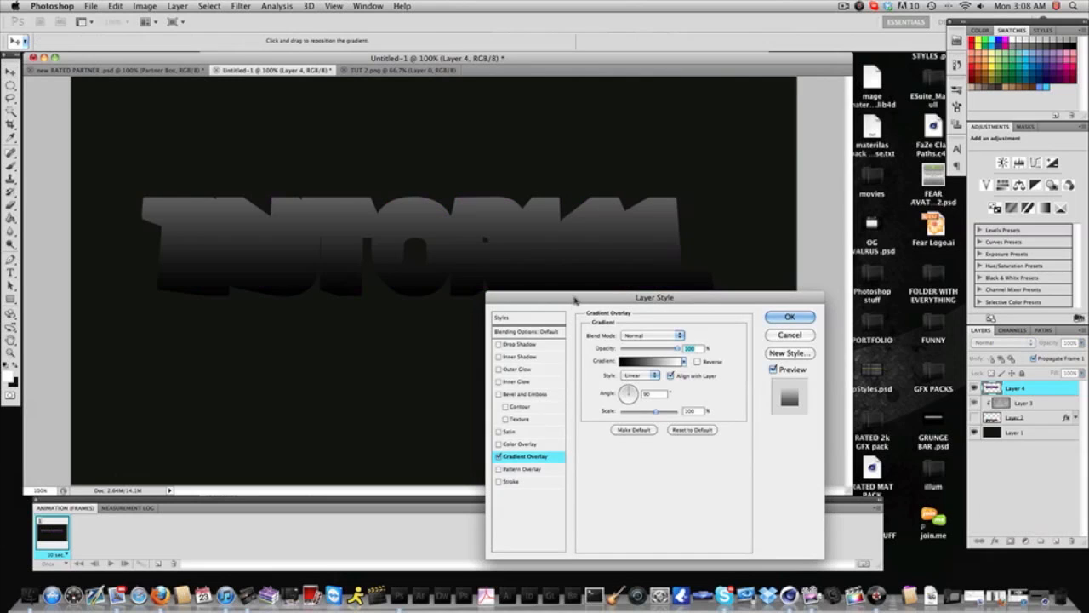
pyautogui.moveTo(452, 280); pyautogui.dragTo(452, 287)
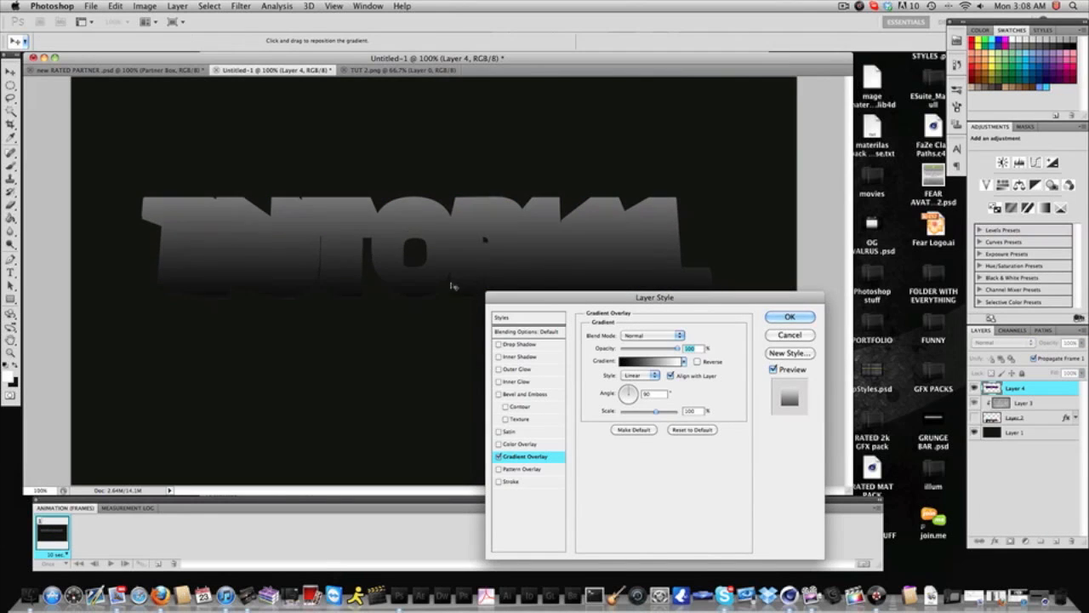
pyautogui.click(654, 338)
pyautogui.click(661, 445)
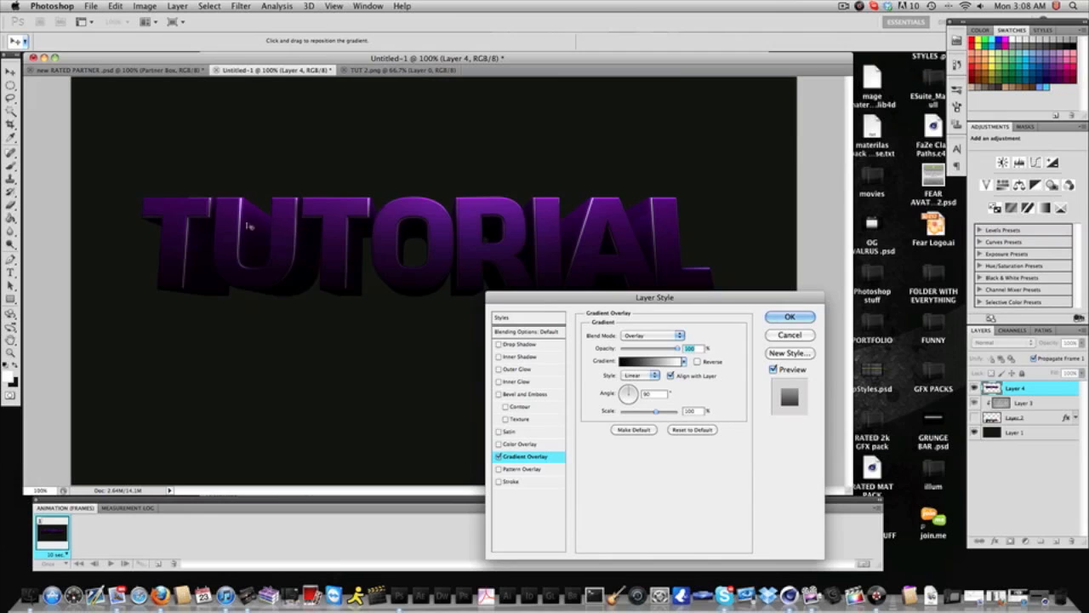
# - Add a white Inner Glow to Layer 4 with 100% opacity and the Overlay blend mode
pyautogui.click(521, 382)
pyautogui.click(609, 376)
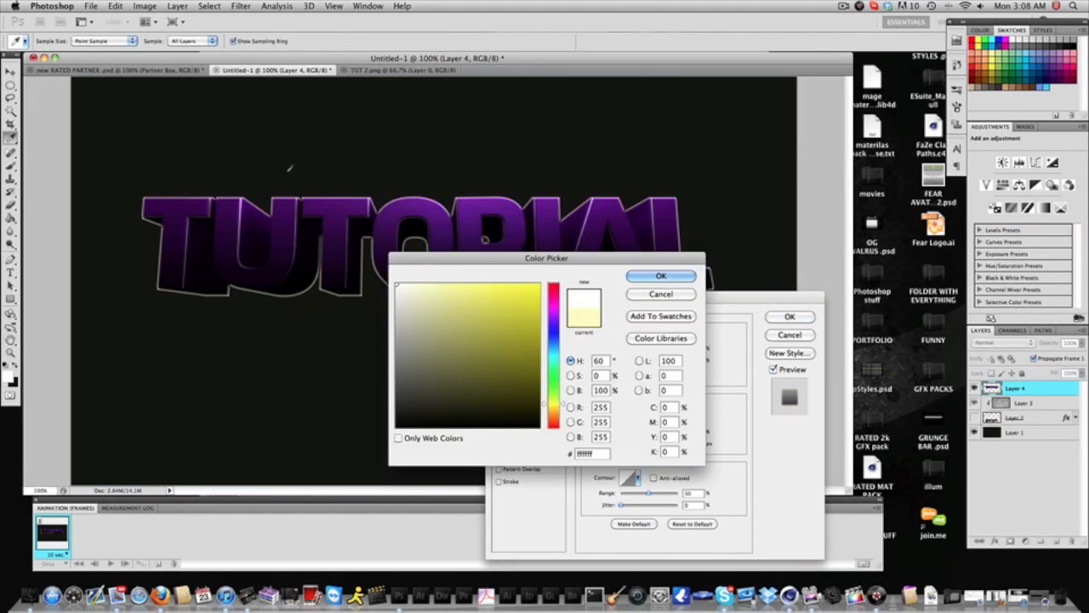
pyautogui.press('Return')
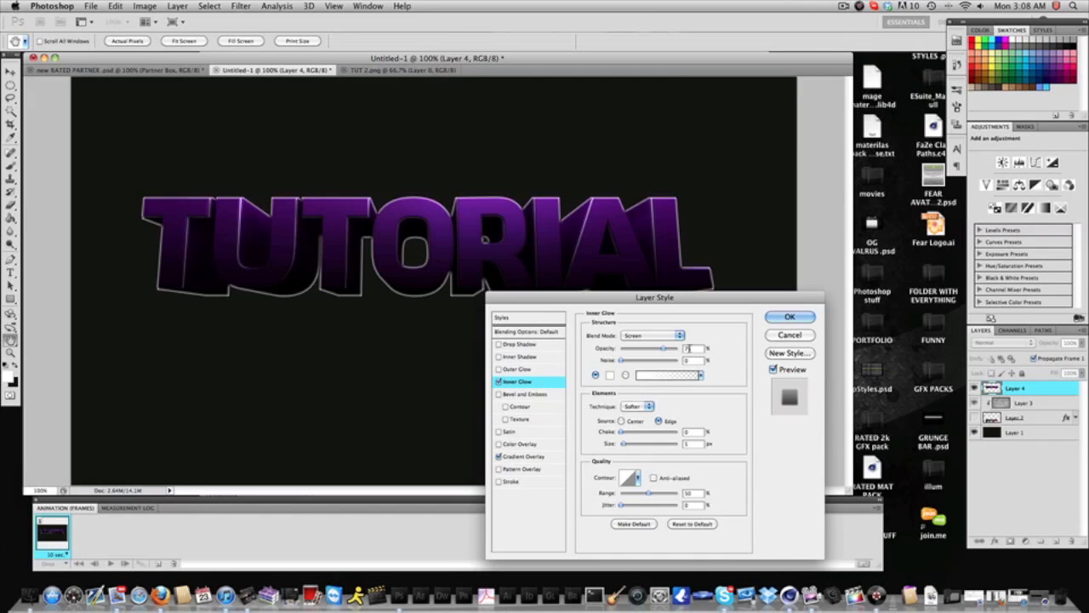
pyautogui.write('100')
pyautogui.click(656, 335)
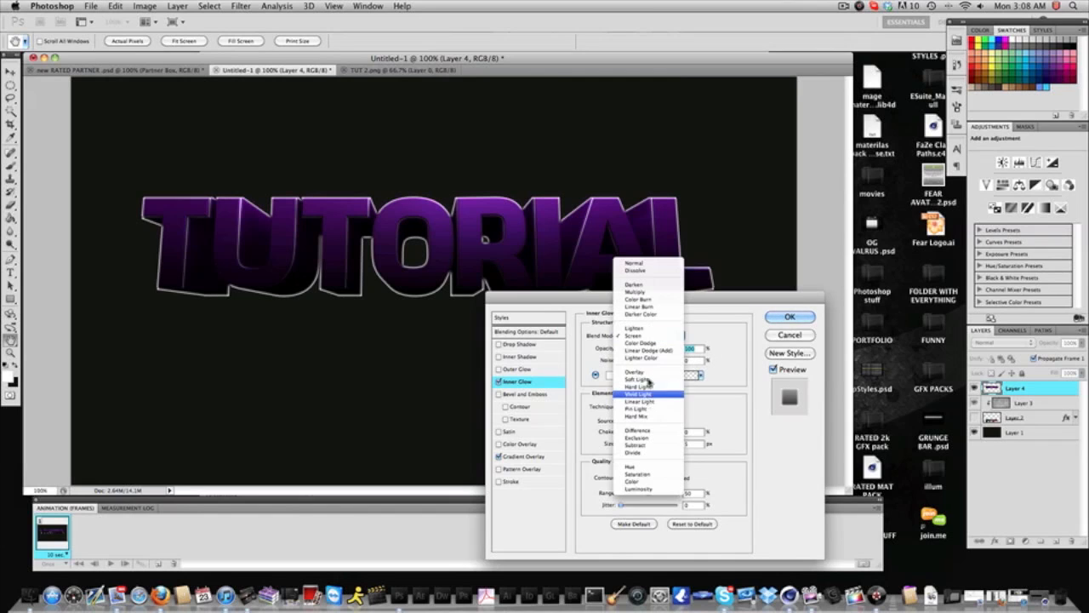
pyautogui.click(651, 379)
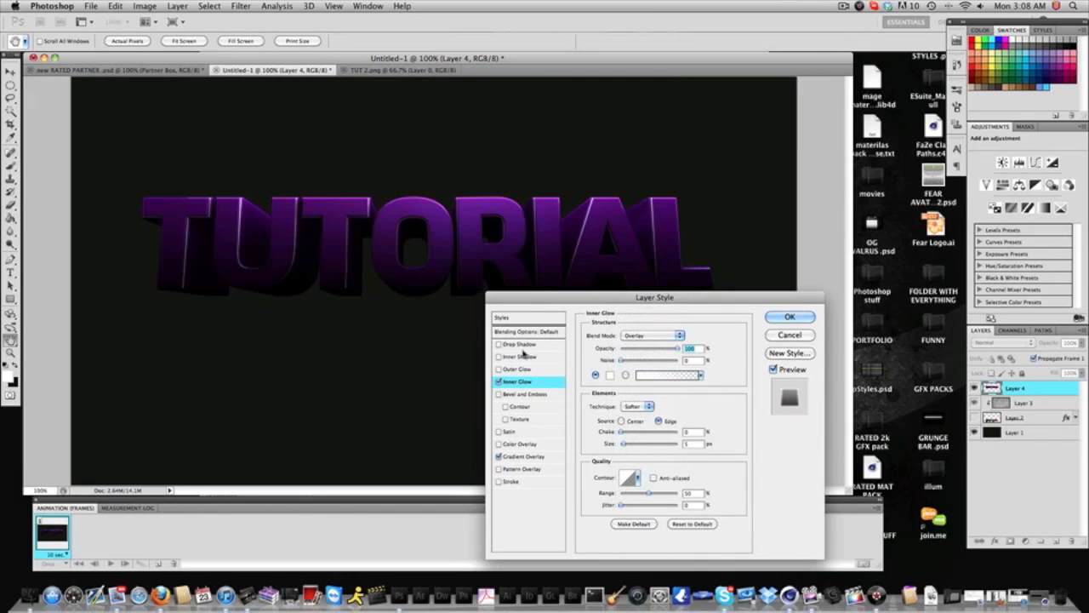
# - Add a Drop Shadow to Layer 4 with distance 0, spread 30%, size 20 px and increased opacity, and apply the layer style
pyautogui.click(521, 343)
pyautogui.write('0')
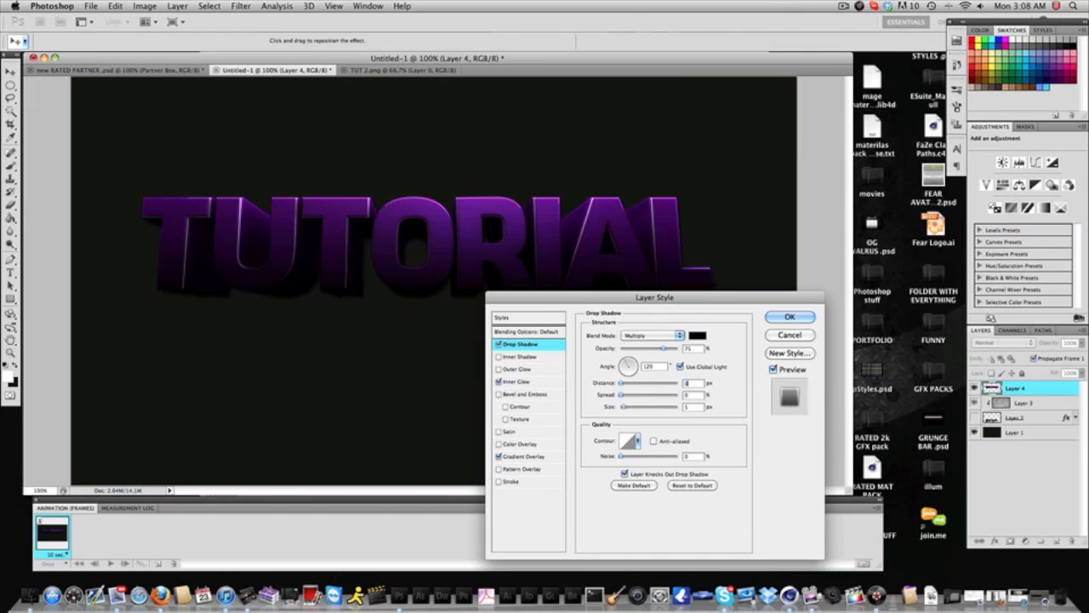
pyautogui.doubleClick(686, 395)
pyautogui.write('30')
pyautogui.doubleClick(692, 407)
pyautogui.write('20')
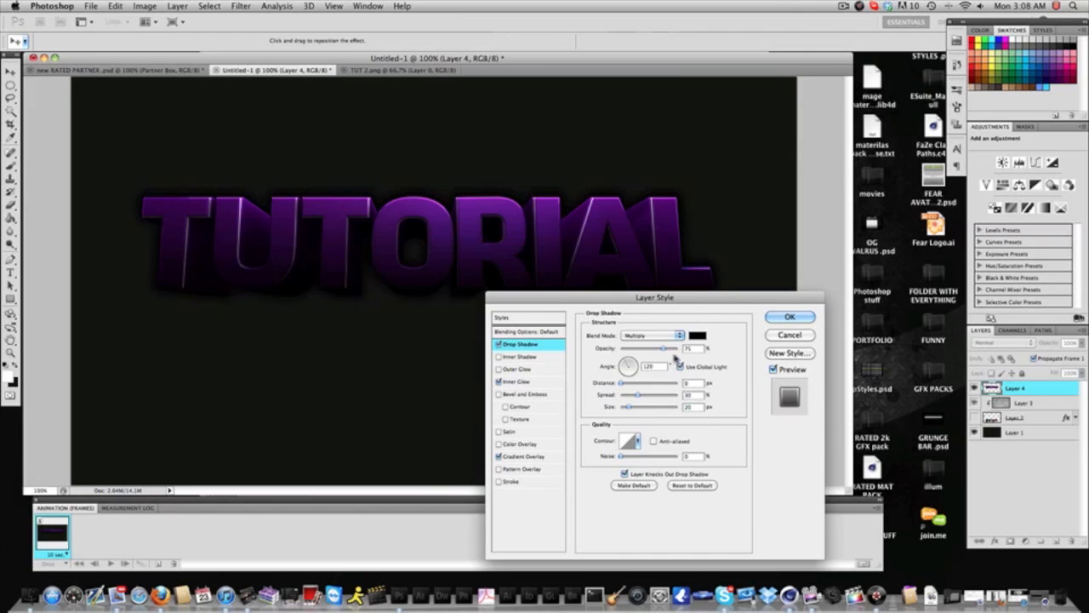
pyautogui.moveTo(664, 349); pyautogui.dragTo(674, 349)
pyautogui.press('Return')
pyautogui.click(1076, 392)
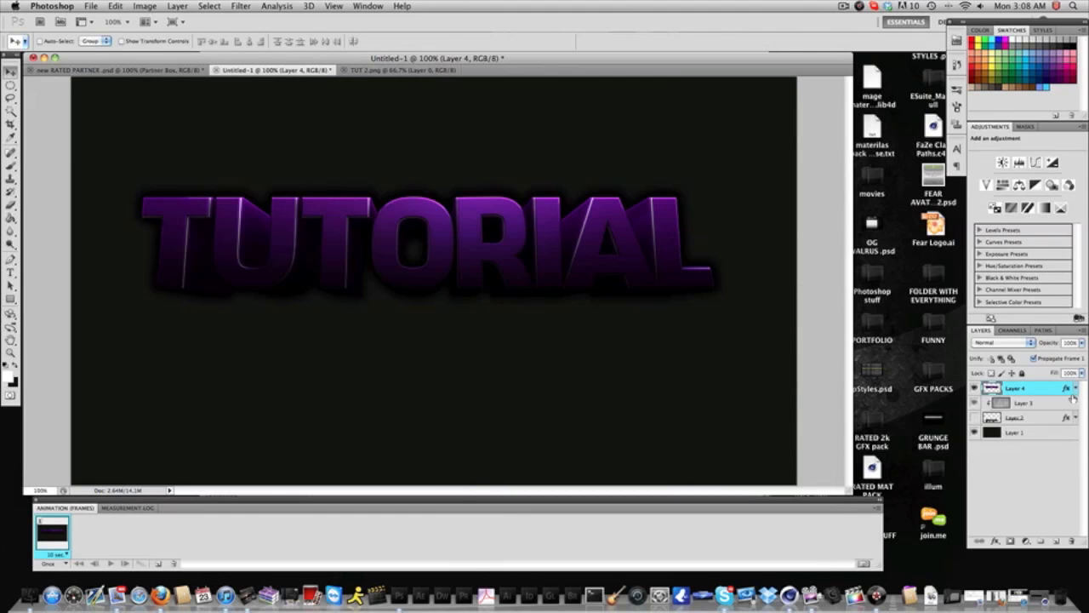
# - Close TUT 2.png and open the Grunge Wall image from the Textures folder of the RATED 2k GFX pack
pyautogui.click(361, 70)
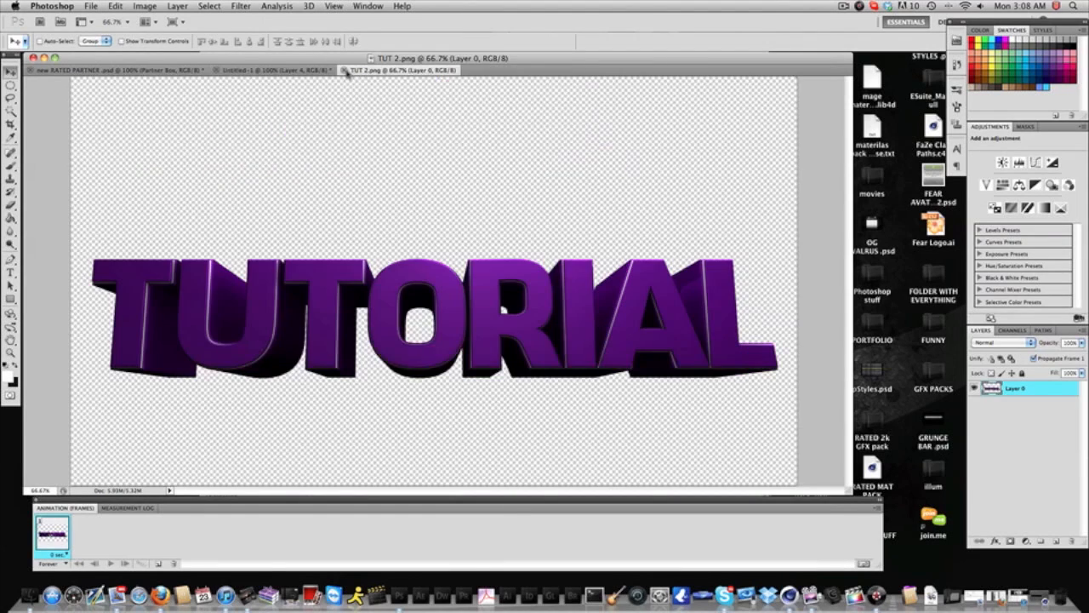
pyautogui.click(344, 70)
pyautogui.click(85, 7)
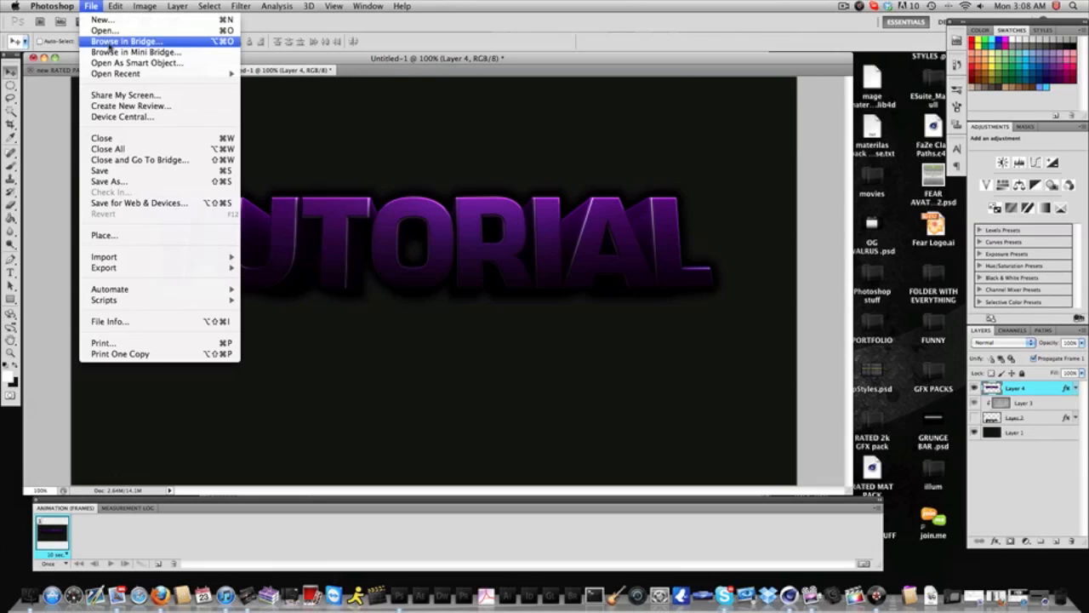
pyautogui.click(99, 30)
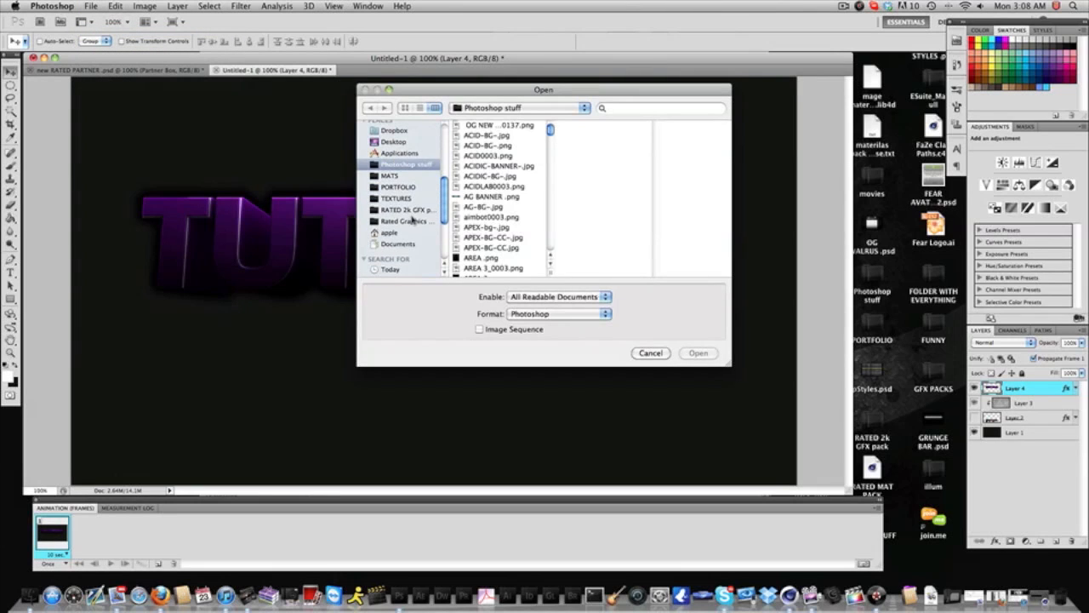
pyautogui.click(407, 209)
pyautogui.click(408, 199)
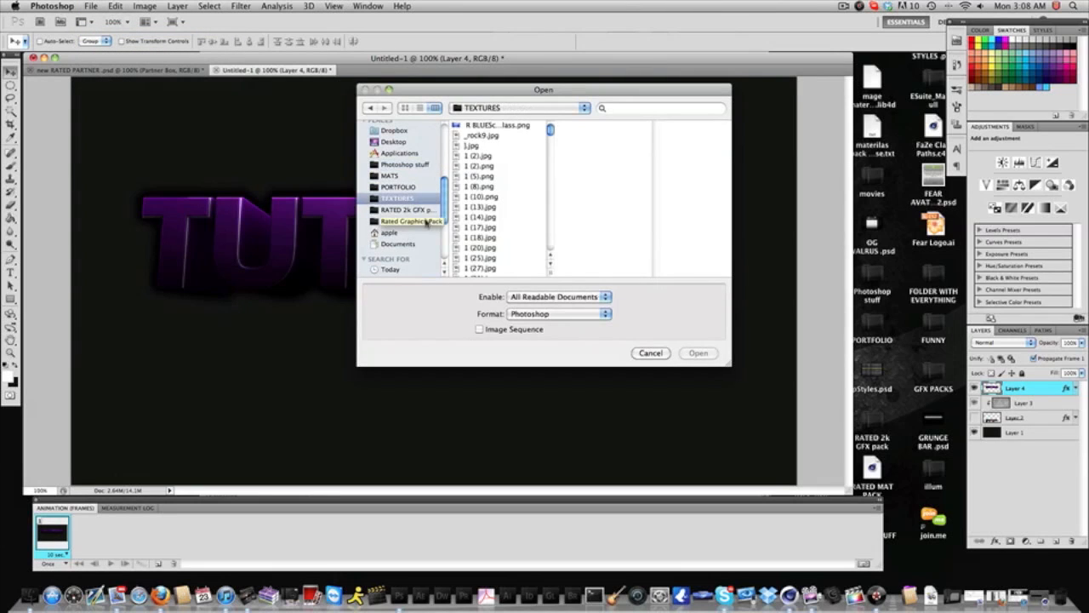
pyautogui.click(404, 210)
pyautogui.click(499, 247)
pyautogui.click(567, 185)
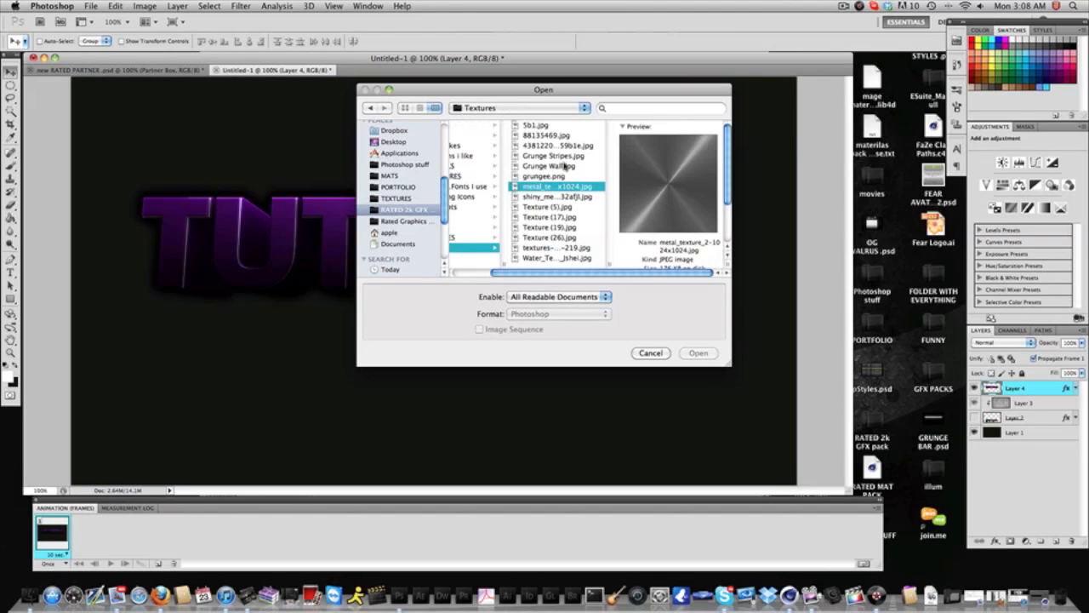
pyautogui.doubleClick(564, 165)
# - Bring the Grunge Wall texture into Untitled-1 above Layer 4, rotate it -90° and enlarge it to cover the purple text
pyautogui.moveTo(249, 61); pyautogui.dragTo(418, 175)
pyautogui.hotkey('ctrl', 't')
pyautogui.keyDown('shift'); pyautogui.moveTo(519, 173); pyautogui.dragTo(264, 61); pyautogui.keyUp('shift')
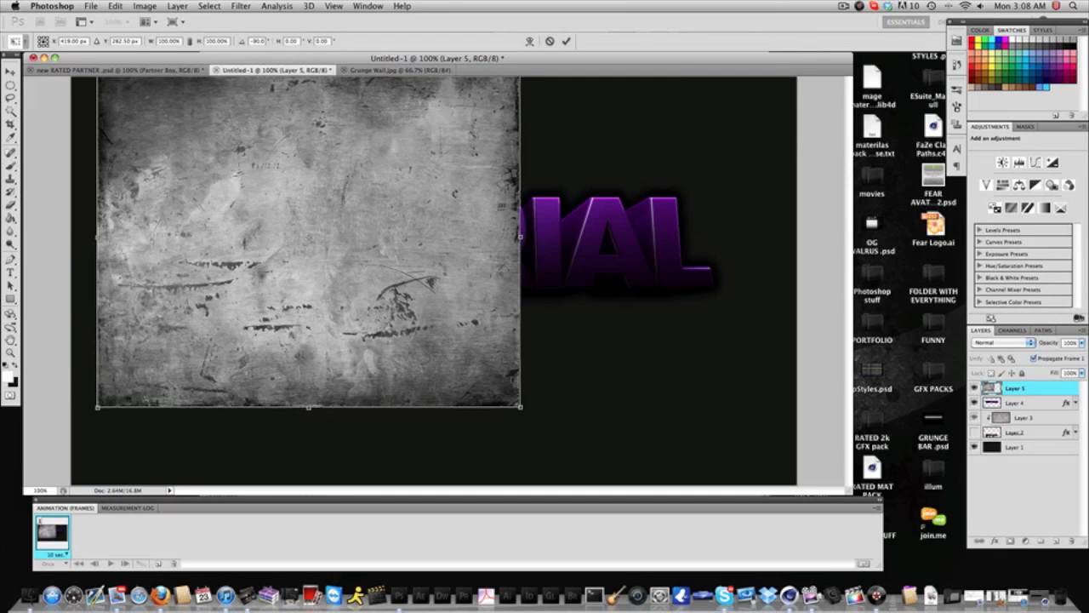
pyautogui.moveTo(262, 166); pyautogui.dragTo(266, 182)
pyautogui.keyDown('shift'); pyautogui.moveTo(525, 424); pyautogui.dragTo(688, 482); pyautogui.keyUp('shift')
pyautogui.moveTo(488, 349); pyautogui.dragTo(487, 253)
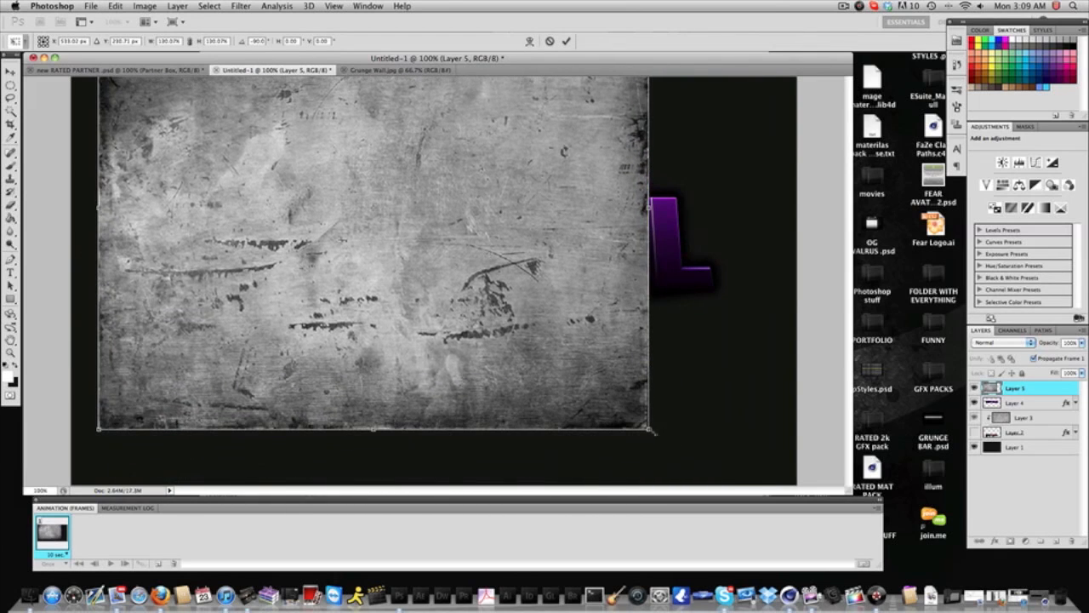
pyautogui.keyDown('shift'); pyautogui.moveTo(652, 430); pyautogui.dragTo(711, 480); pyautogui.keyUp('shift')
pyautogui.press('Return')
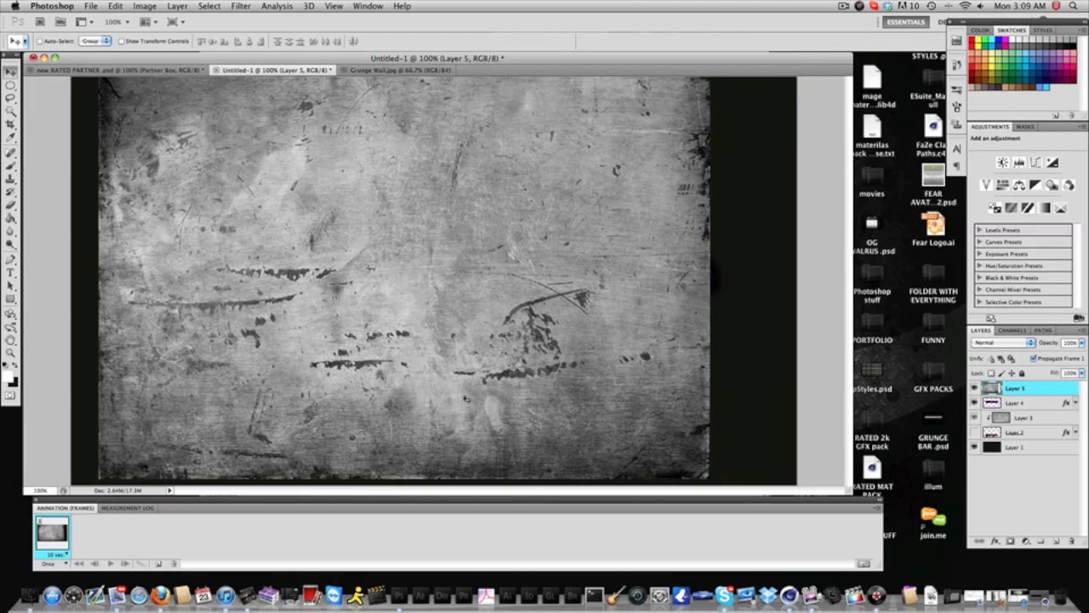
pyautogui.moveTo(588, 341); pyautogui.dragTo(606, 245)
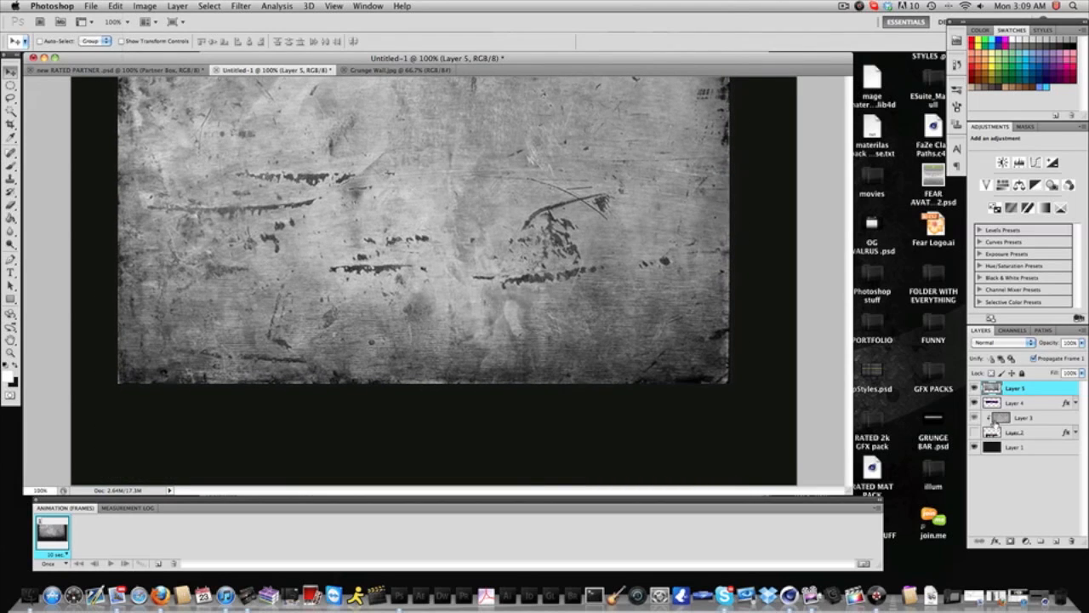
# - Clip the grunge texture to Layer 4 with Overlay blending at 75% opacity, and close the Grunge Wall image
pyautogui.keyDown('alt'); pyautogui.click(1054, 395); pyautogui.keyUp('alt')
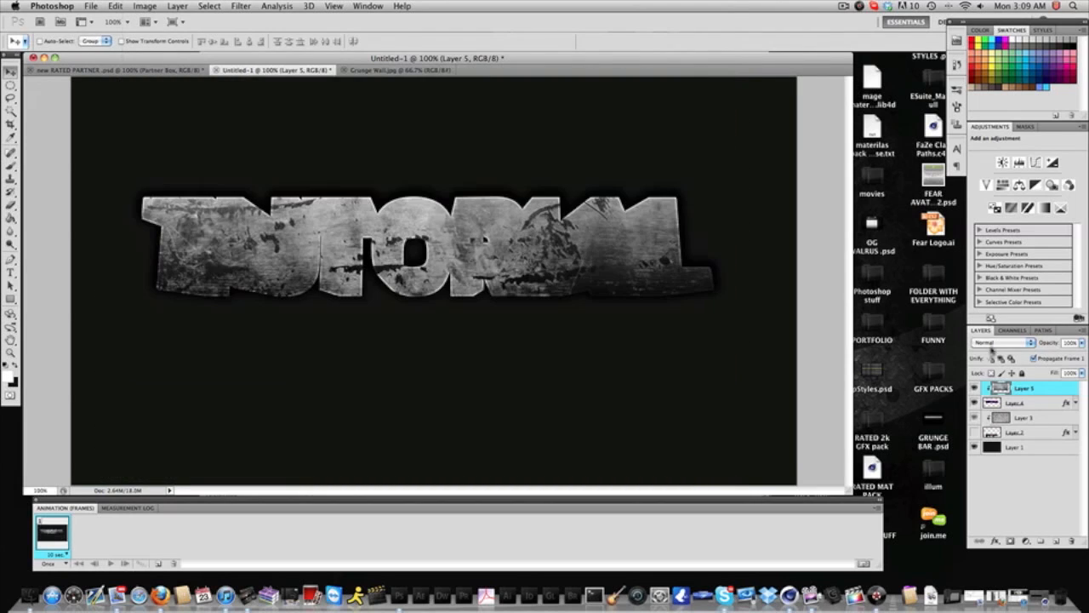
pyautogui.click(995, 343)
pyautogui.click(1010, 451)
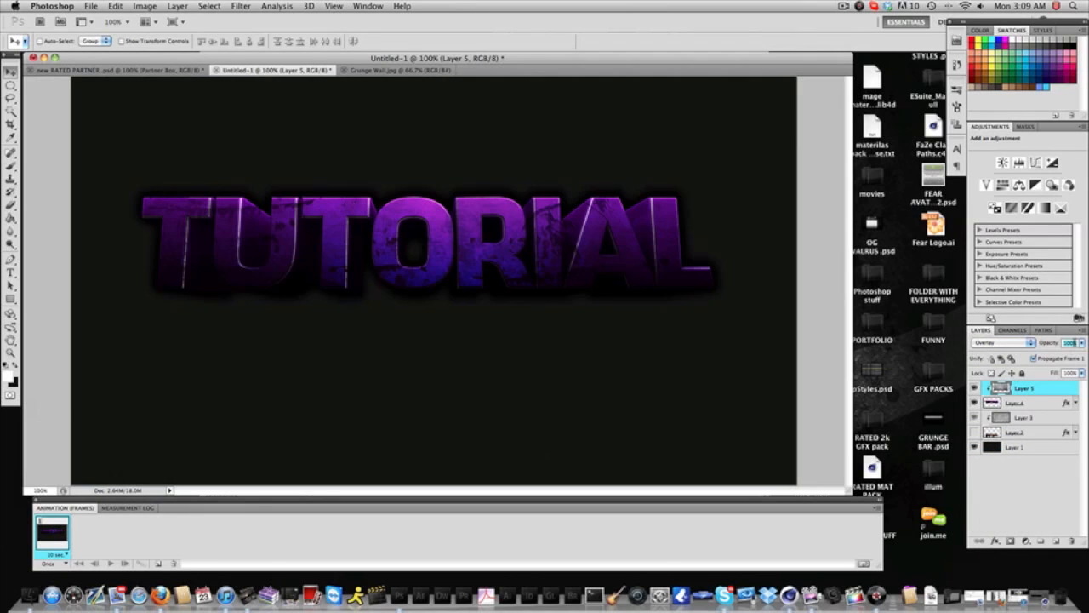
pyautogui.write('75')
pyautogui.press('Return')
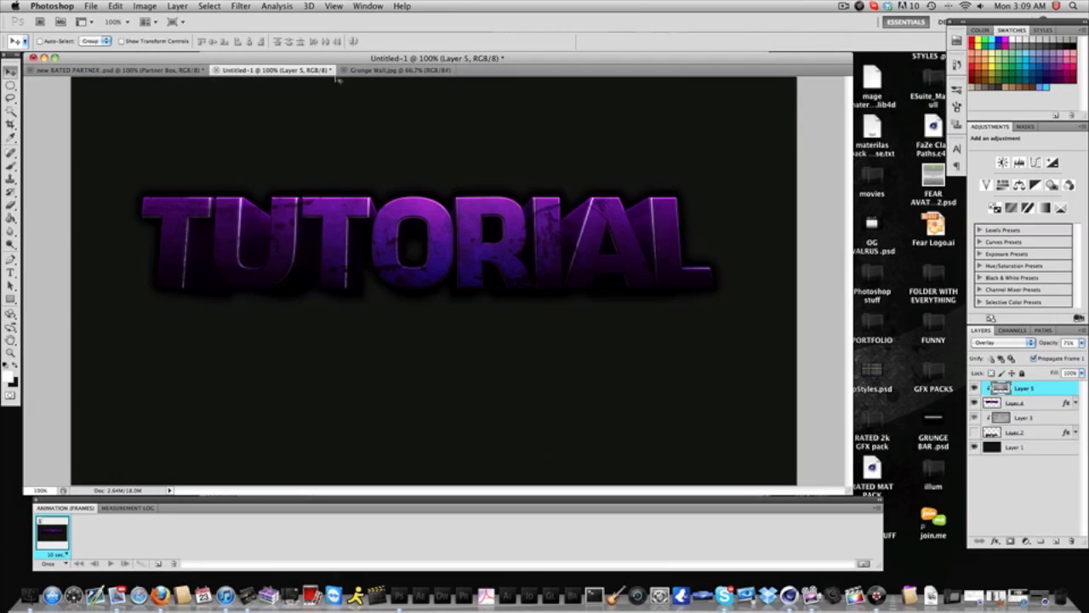
pyautogui.click(344, 70)
# - Show Layer 2 and move its orange TUTORIAL text up closer beneath the purple text
pyautogui.click(974, 432)
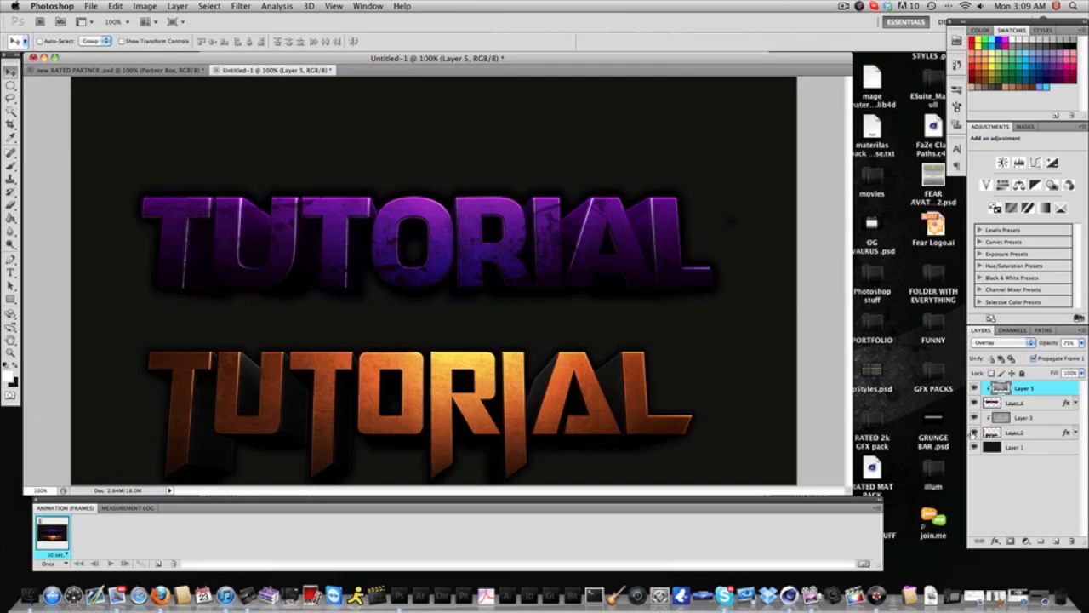
pyautogui.click(1025, 433)
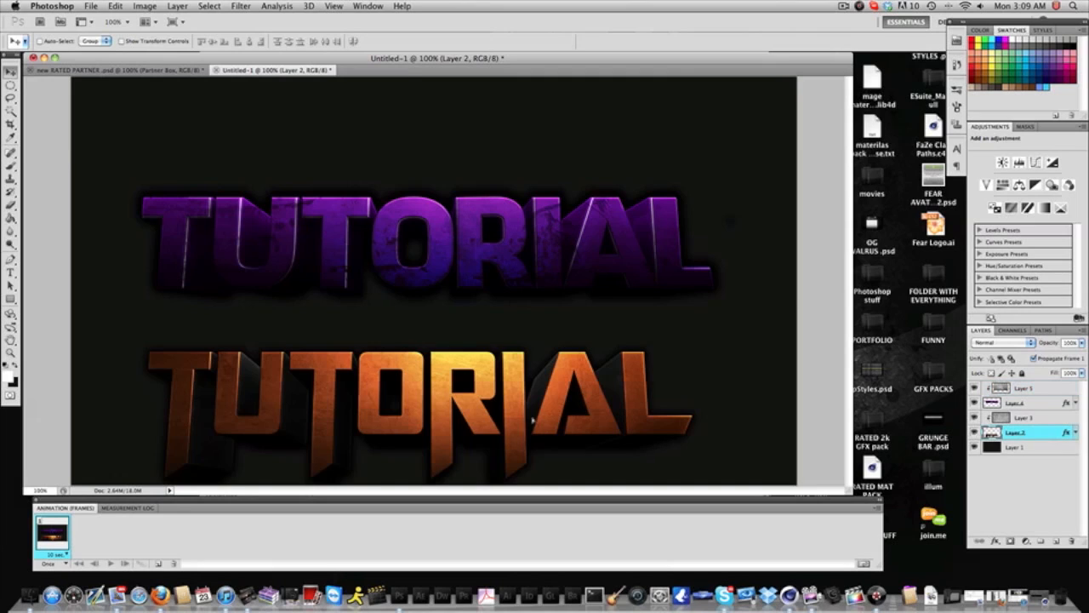
pyautogui.moveTo(533, 420); pyautogui.dragTo(545, 397)
# - Move Layers 2 through 5 up together so both texts sit centred on the canvas, and leave only Layer 5 selected
pyautogui.keyDown('shift'); pyautogui.click(1057, 396); pyautogui.keyUp('shift')
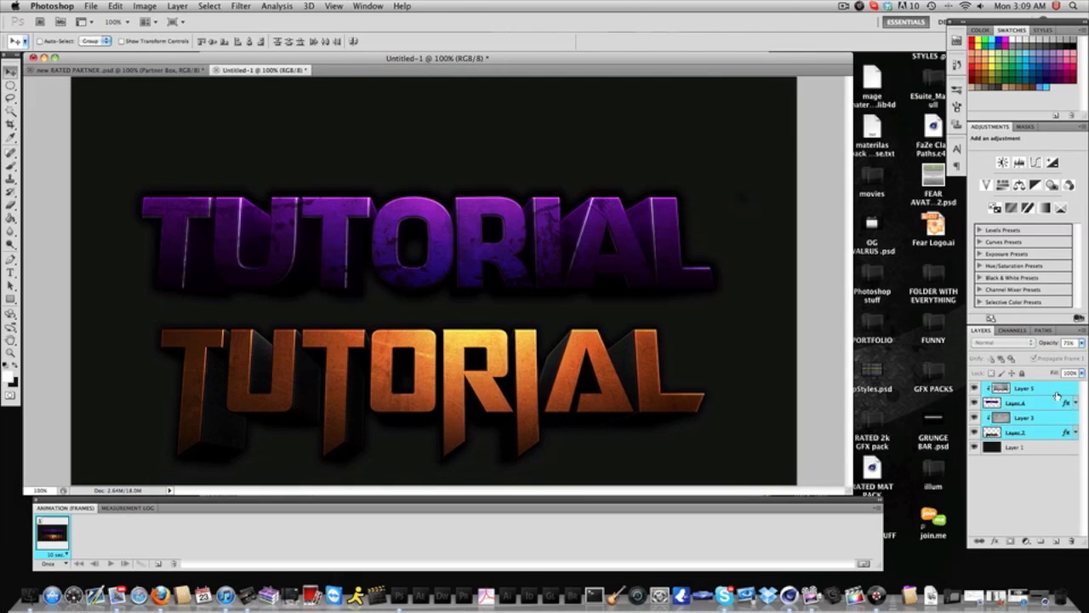
pyautogui.moveTo(314, 242); pyautogui.dragTo(327, 199)
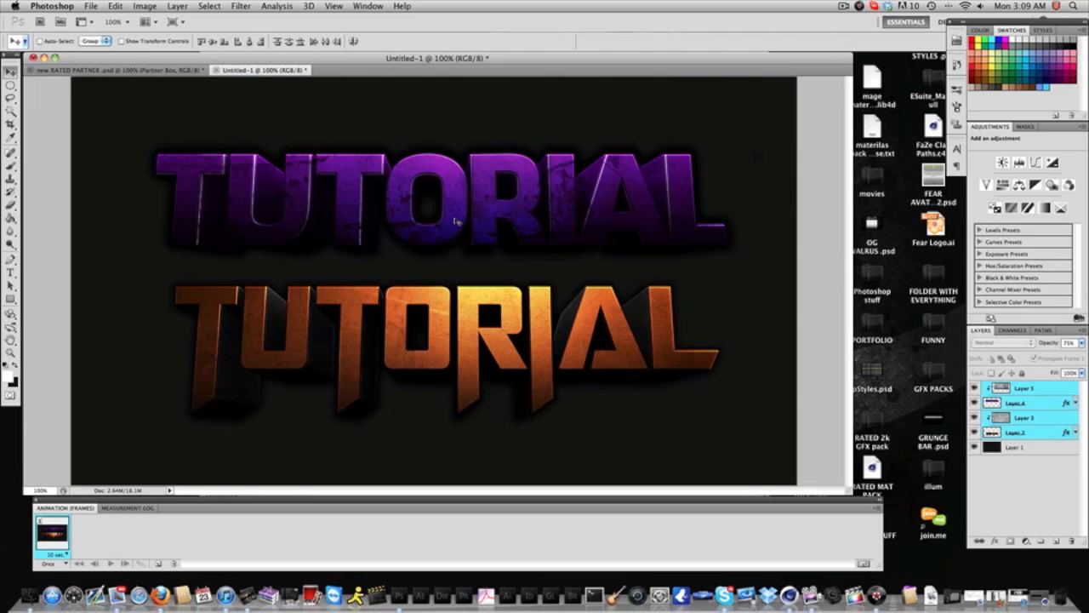
pyautogui.rightClick(1030, 393)
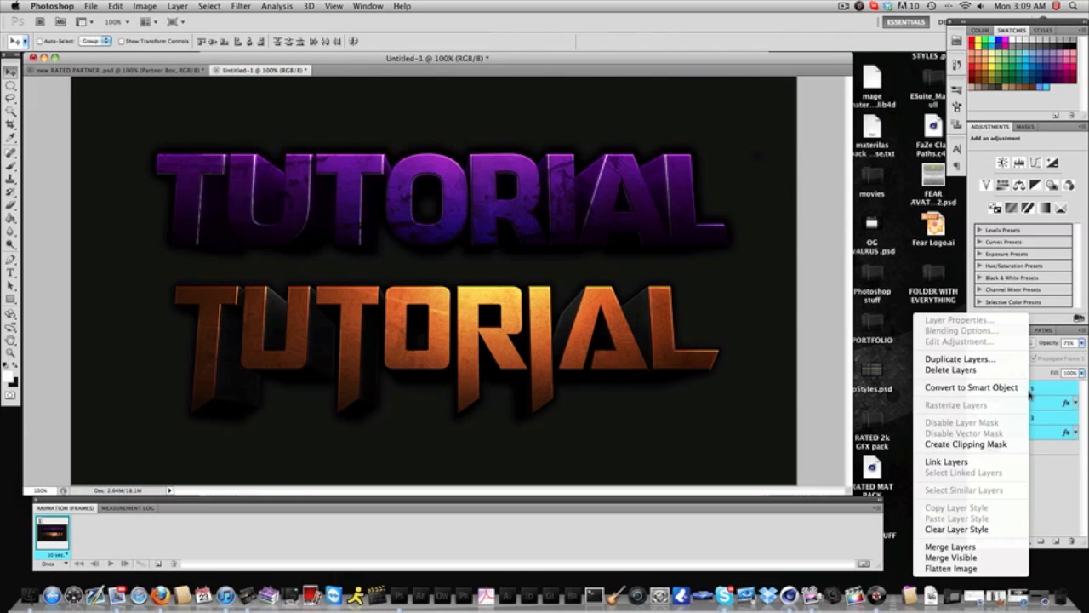
pyautogui.click(1038, 392)
pyautogui.click(1040, 391)
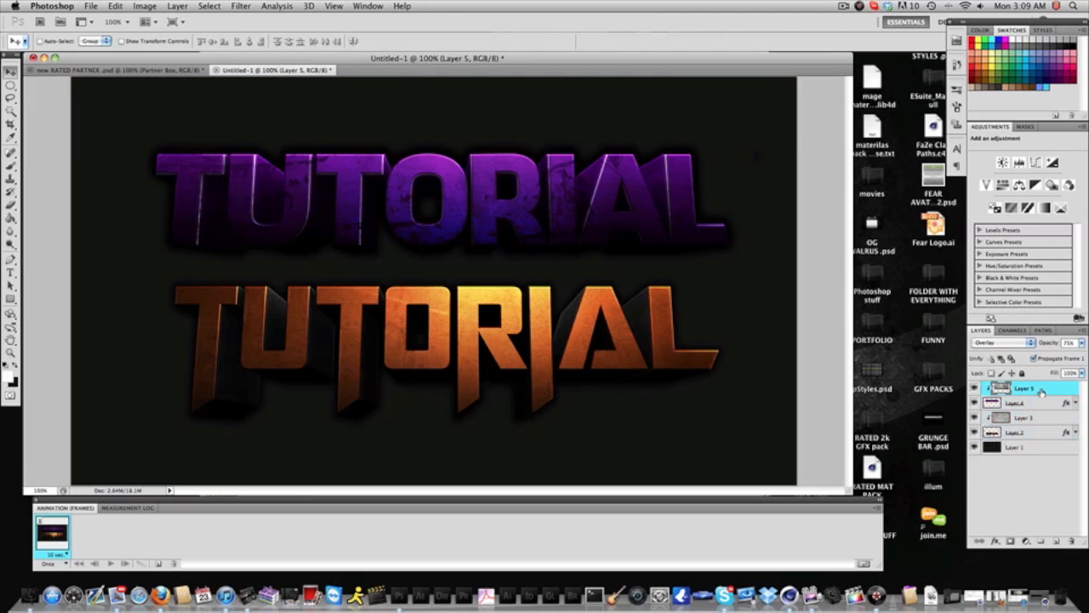